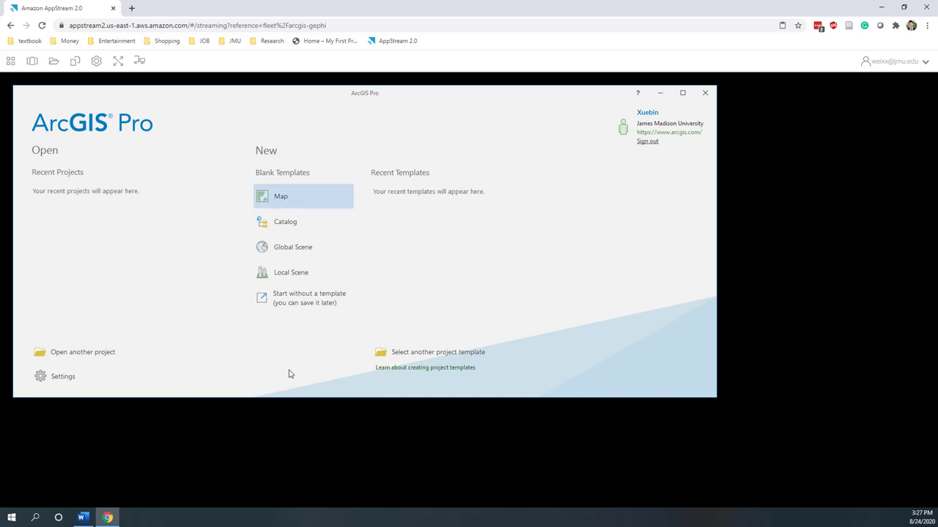
Browse the Home Folder in AppStream's My Files, then return to the top level.
left_click(54, 64)
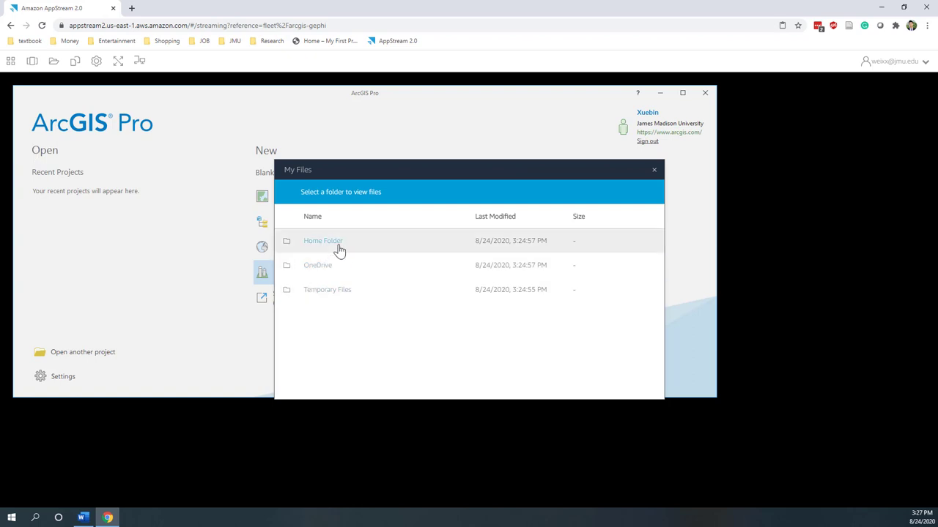
left_click(334, 246)
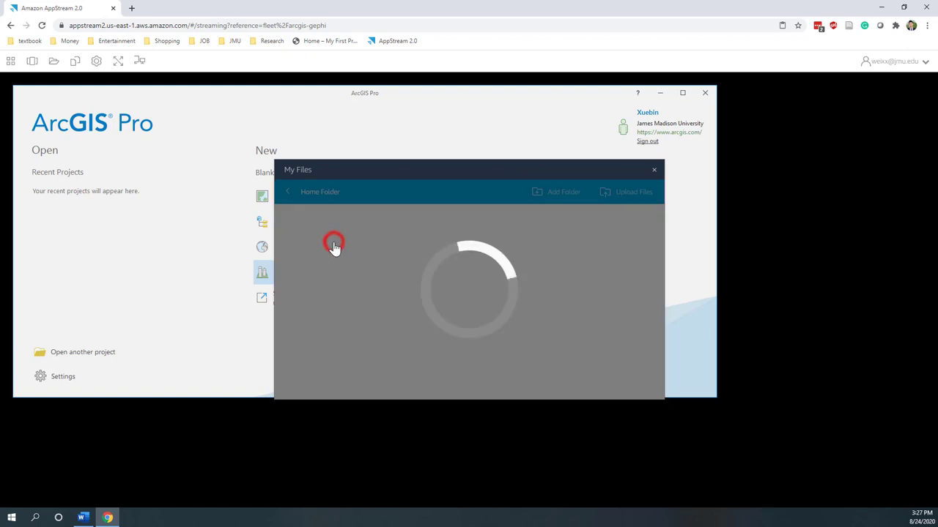
scroll(333, 247, "down", 5)
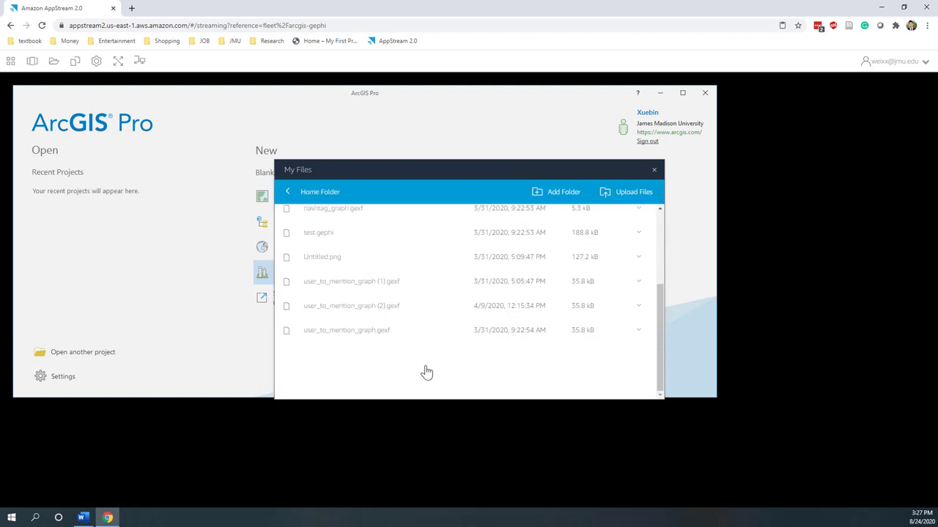
scroll(427, 370, "up", 5)
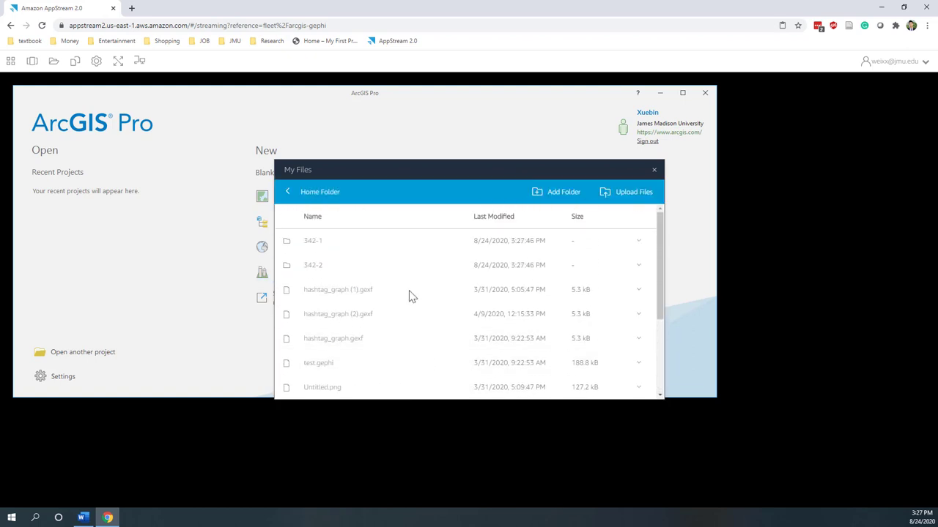
scroll(410, 297, "down", 3)
scroll(408, 296, "up", 5)
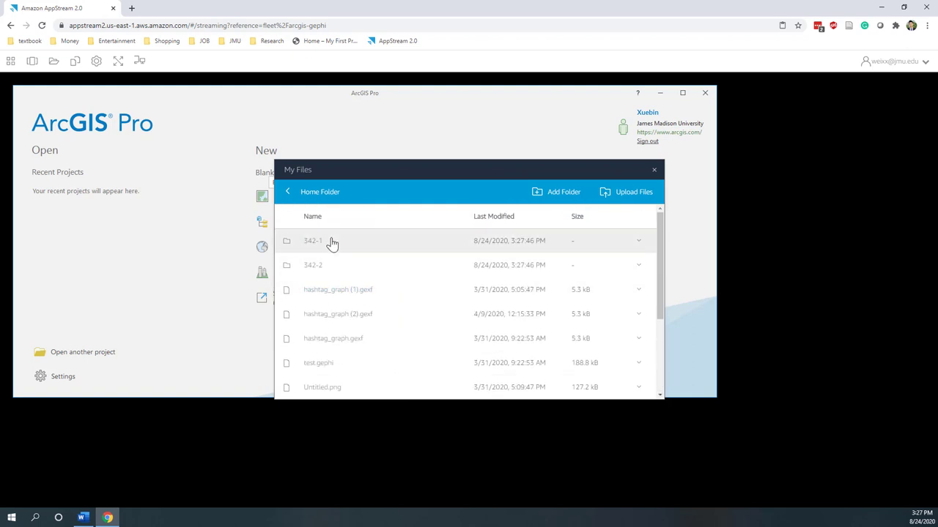
scroll(337, 308, "down", 5)
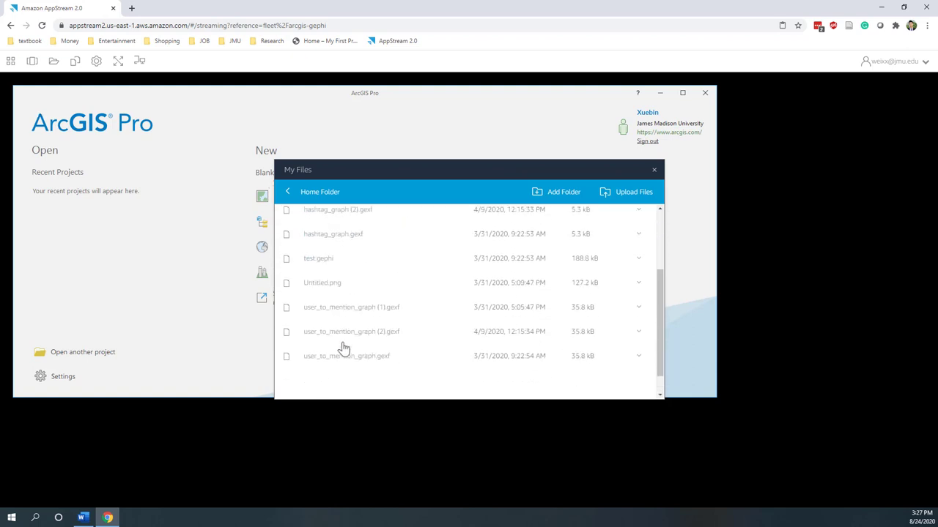
scroll(349, 378, "up", 5)
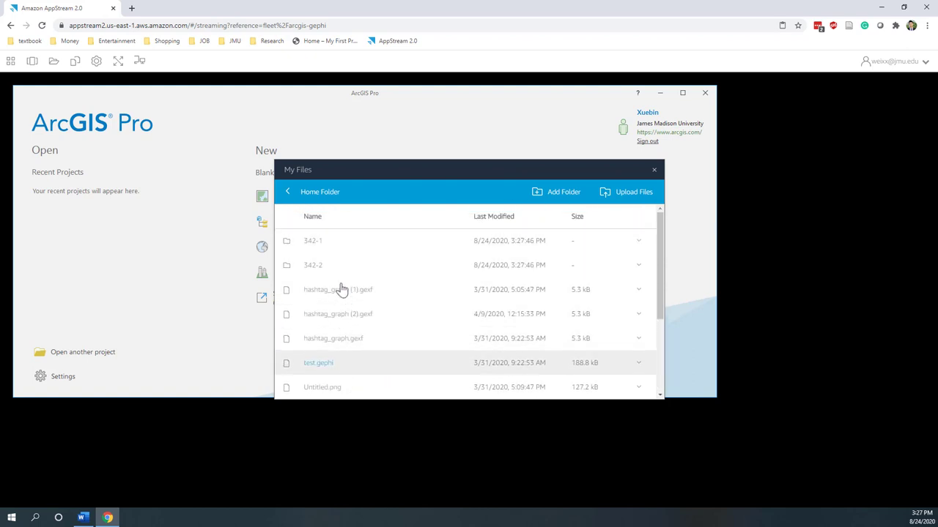
scroll(339, 266, "down", 5)
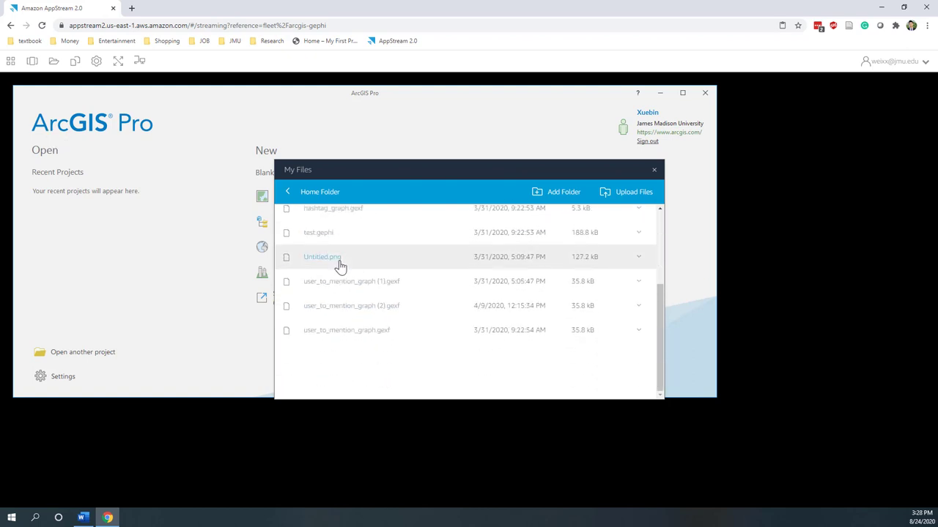
scroll(421, 372, "up", 5)
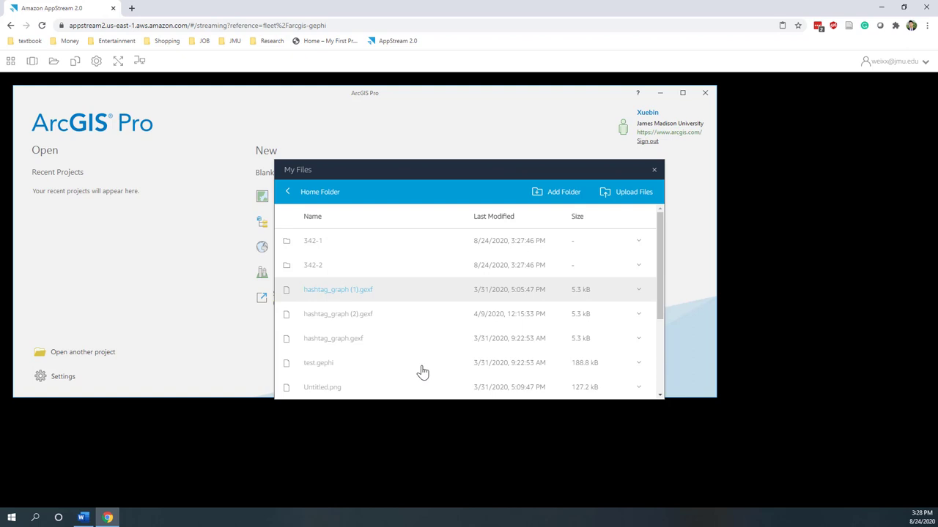
left_click(287, 192)
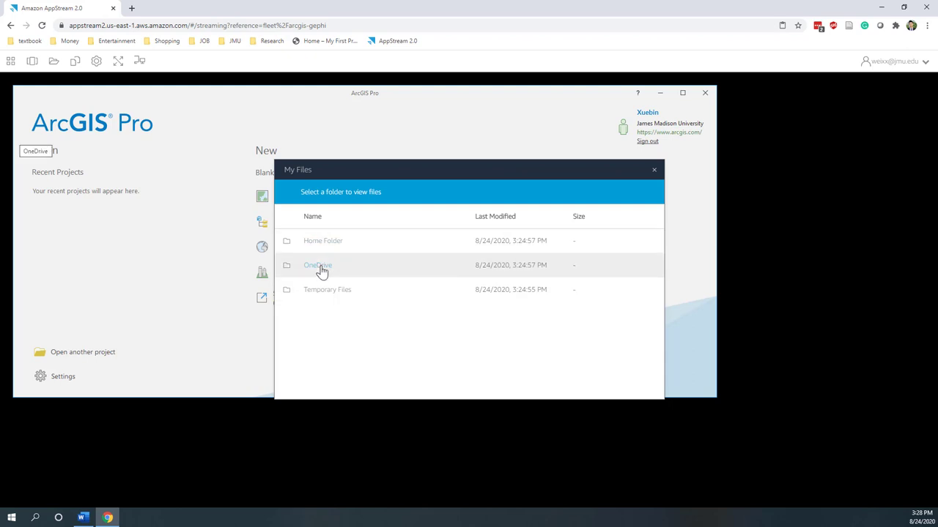
Create a folder named geog215_fall2020 under OneDrive > Files and open it.
left_click(325, 269)
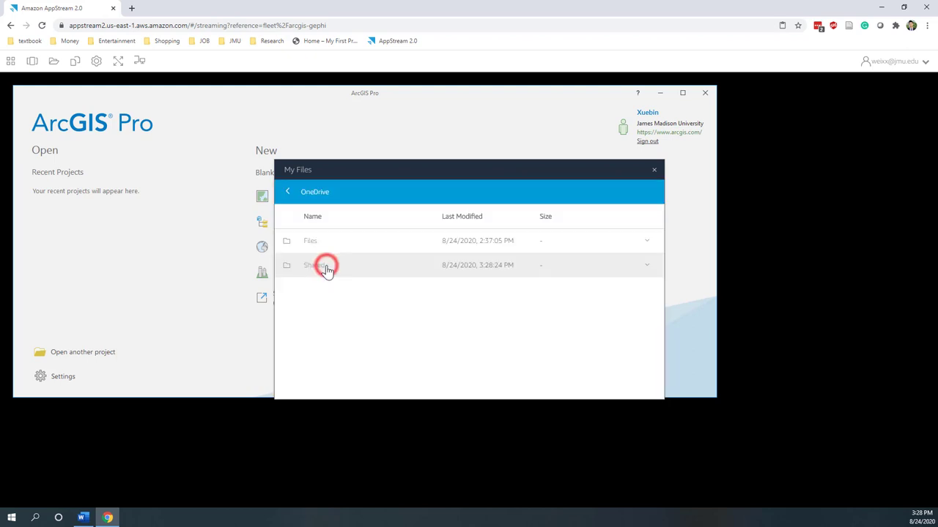
left_click(313, 246)
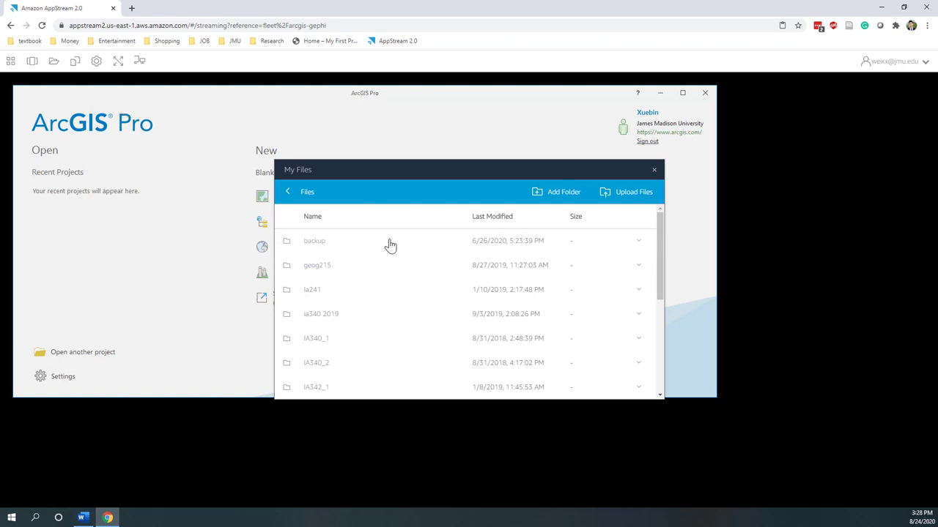
left_click(558, 194)
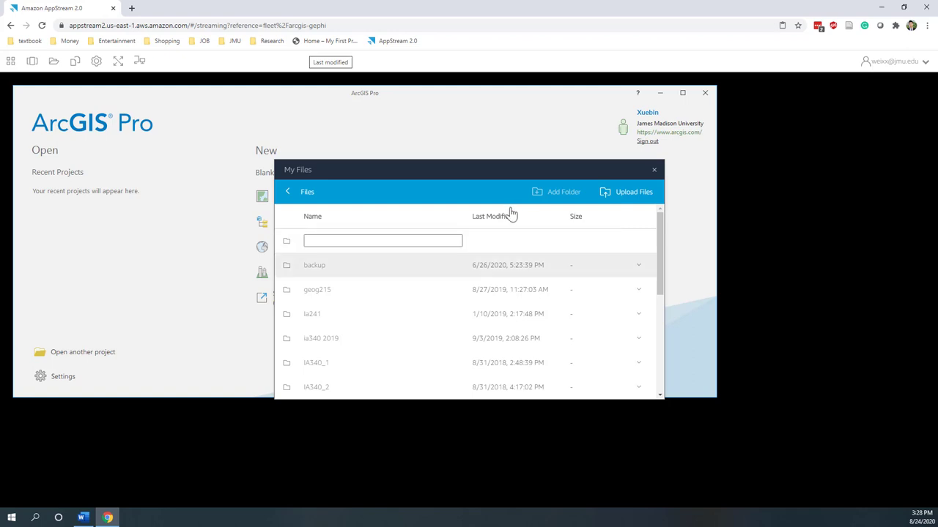
left_click(412, 237)
type("geog")
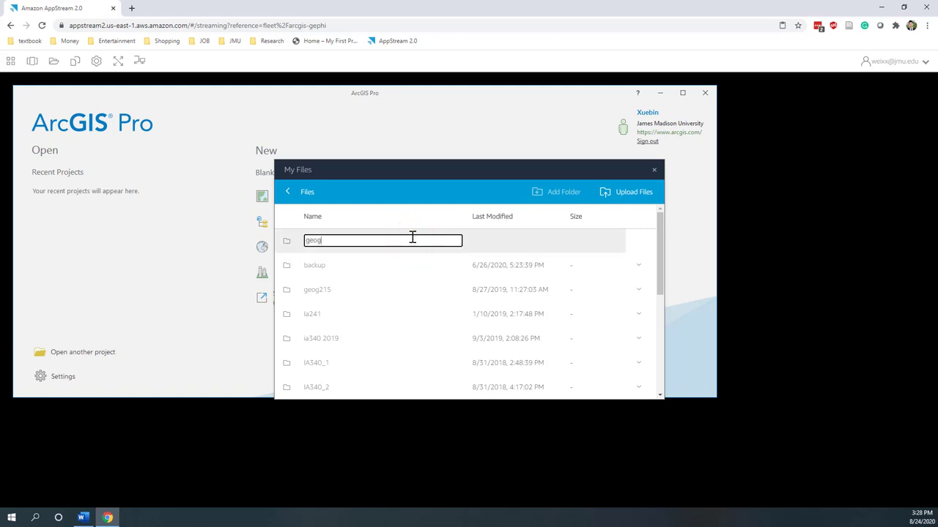
type("215)fall")
key("BackSpace")
key("BackSpace")
key("BackSpace")
key("BackSpace")
type("fall2020")
key("Return")
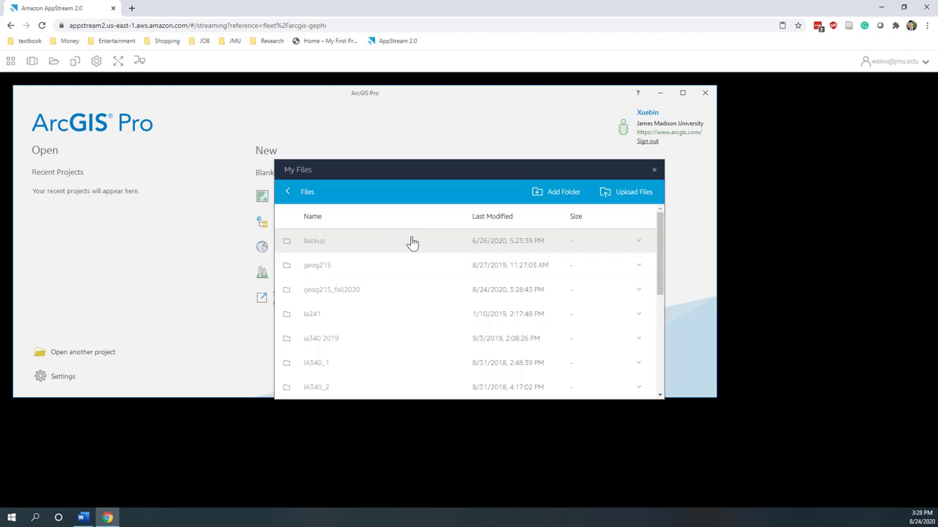
left_click(351, 292)
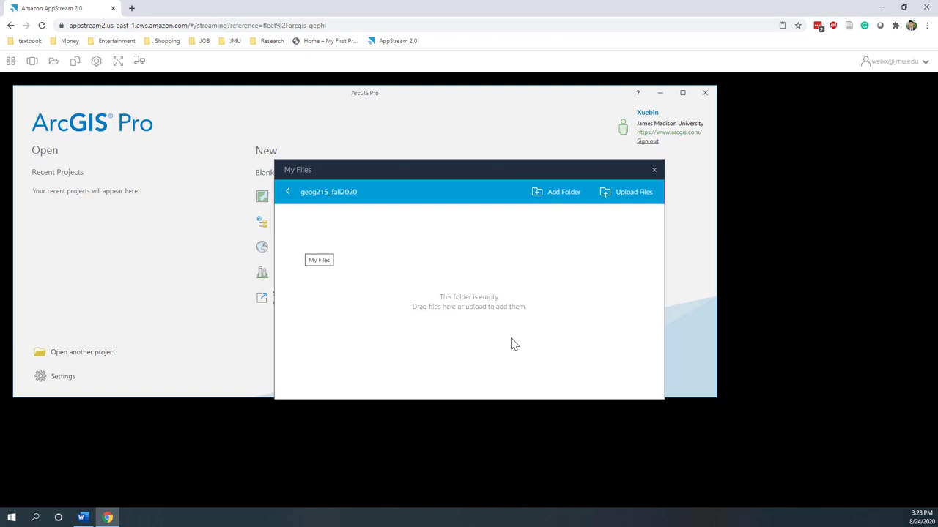
Create and open a lab1 folder inside geog215_fall2020, then close My Files.
left_click(552, 197)
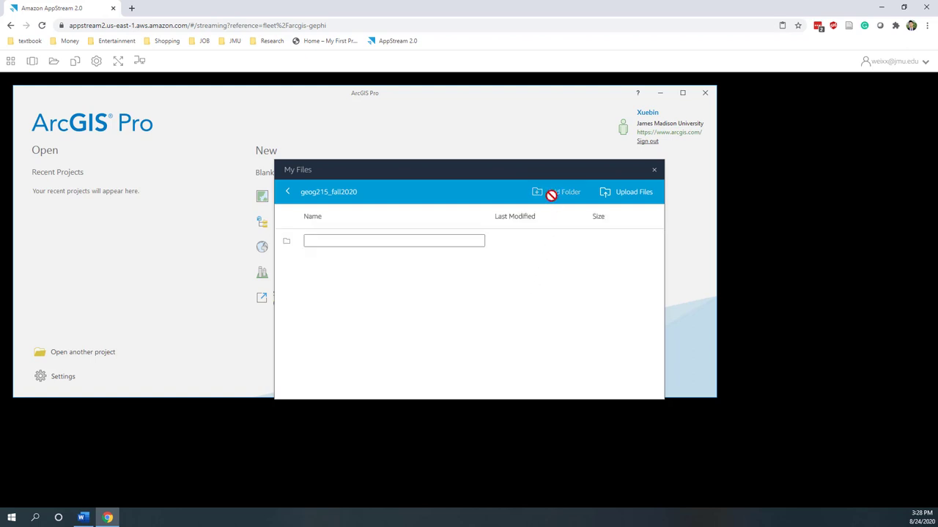
left_click(426, 242)
type("lab1")
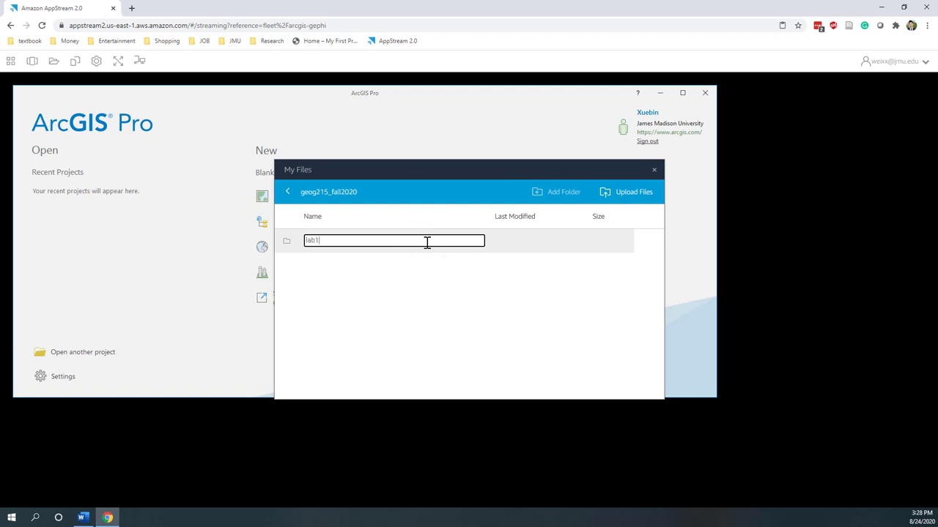
key("Return")
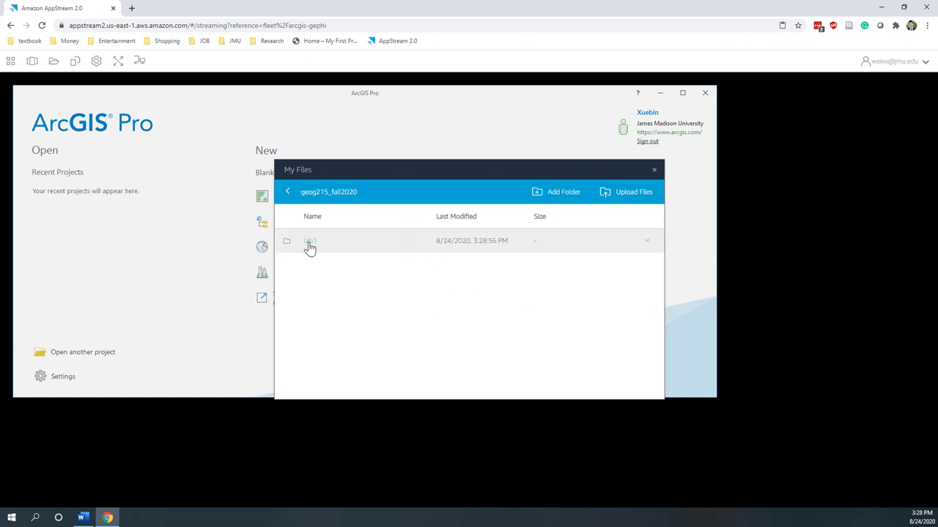
left_click(310, 245)
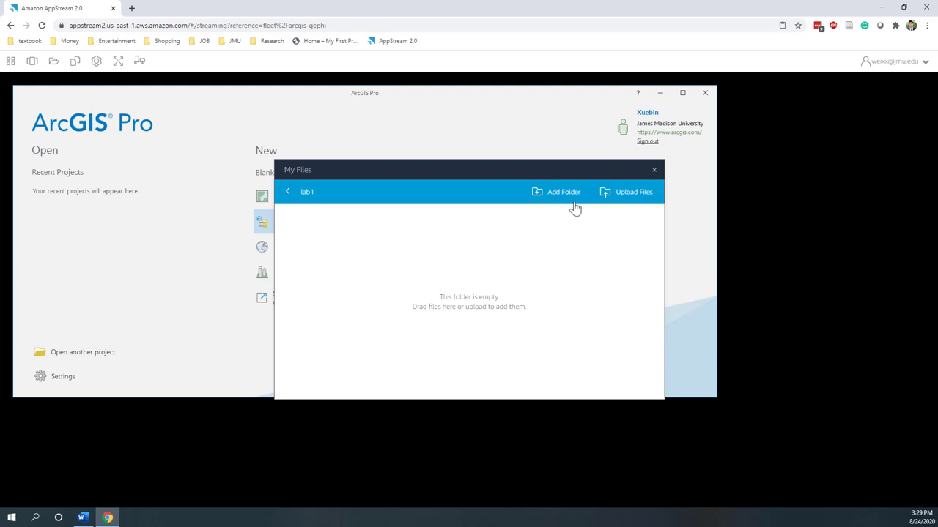
left_click(654, 174)
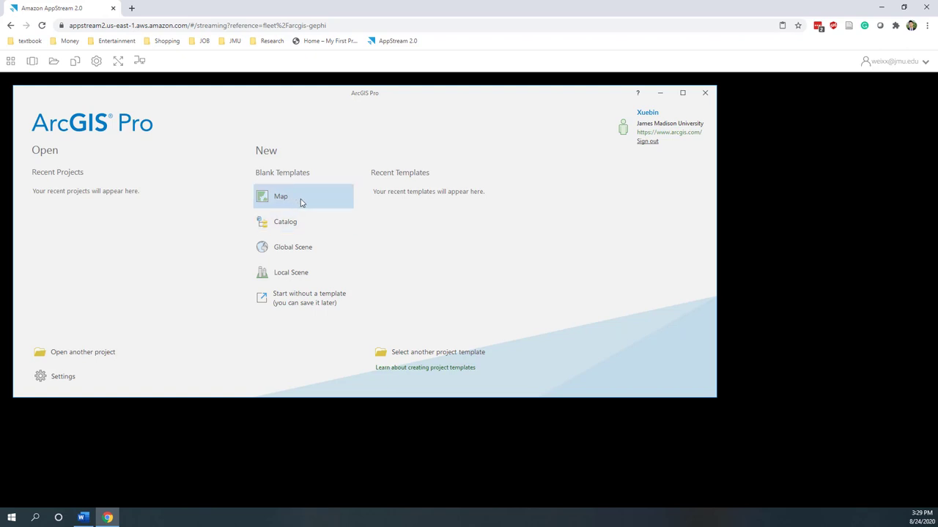
Start a blank Map project named lab1 and begin choosing its location.
left_click(301, 203)
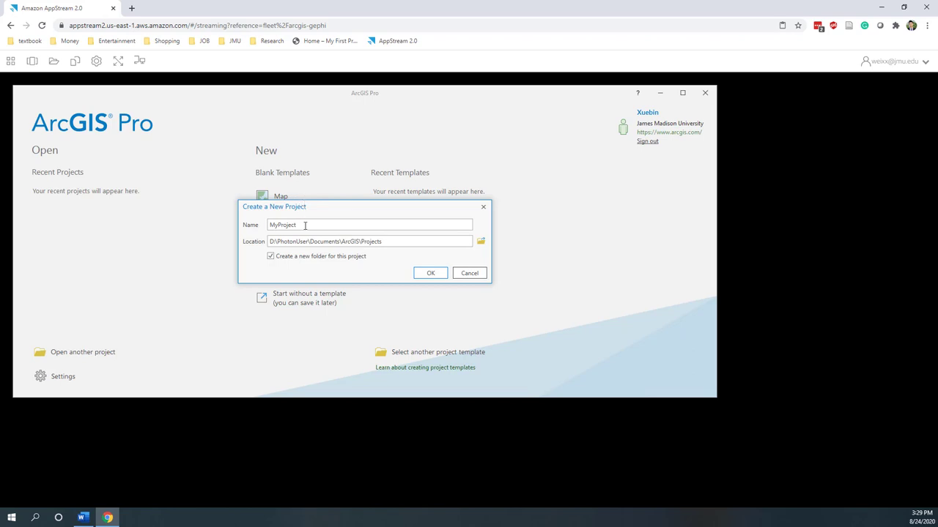
left_click_drag(304, 224, 258, 232)
type("lab1")
left_click(480, 243)
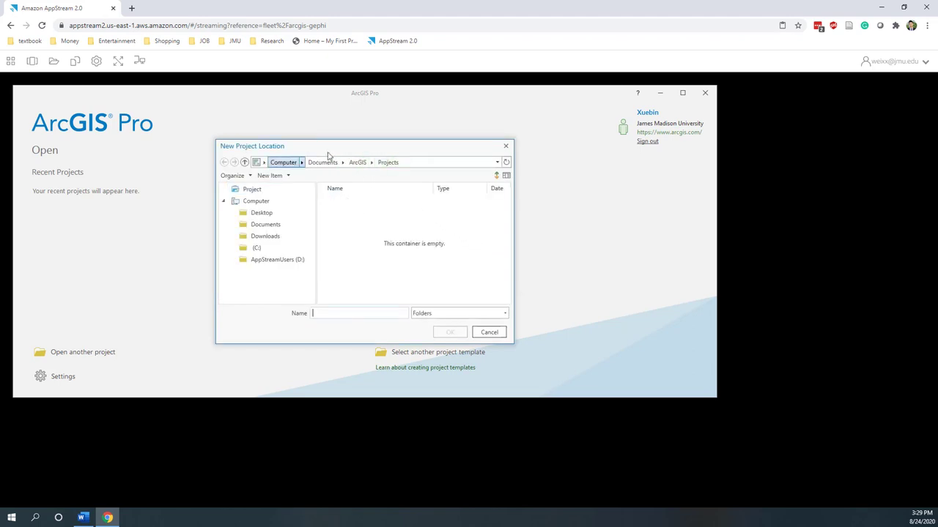
Reposition the location dialog and browse to D: > PhotonUser > My Files.
left_click(320, 148)
left_click_drag(324, 152, 467, 180)
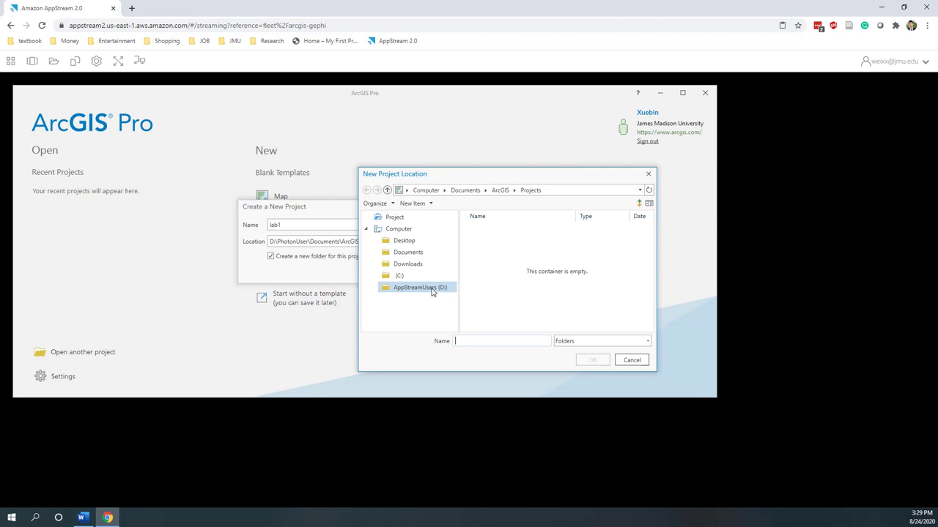
left_click(405, 230)
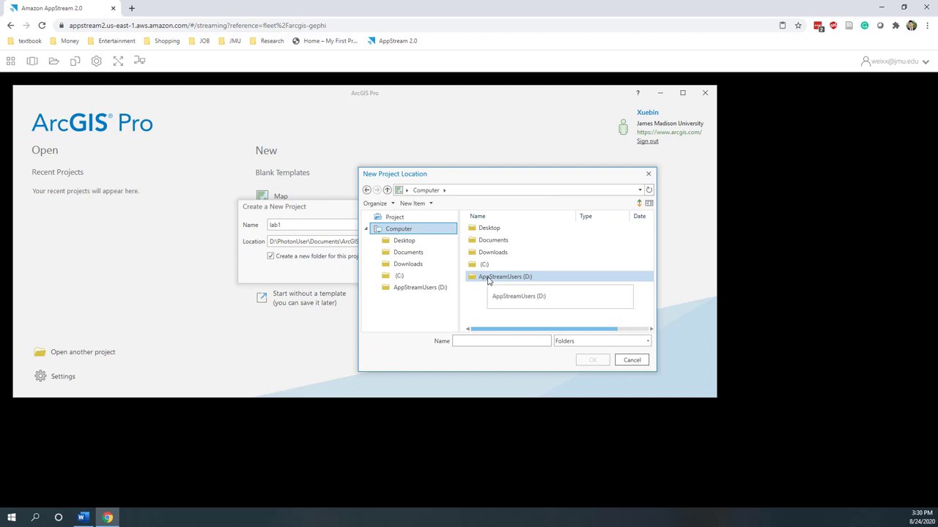
double_click(489, 279)
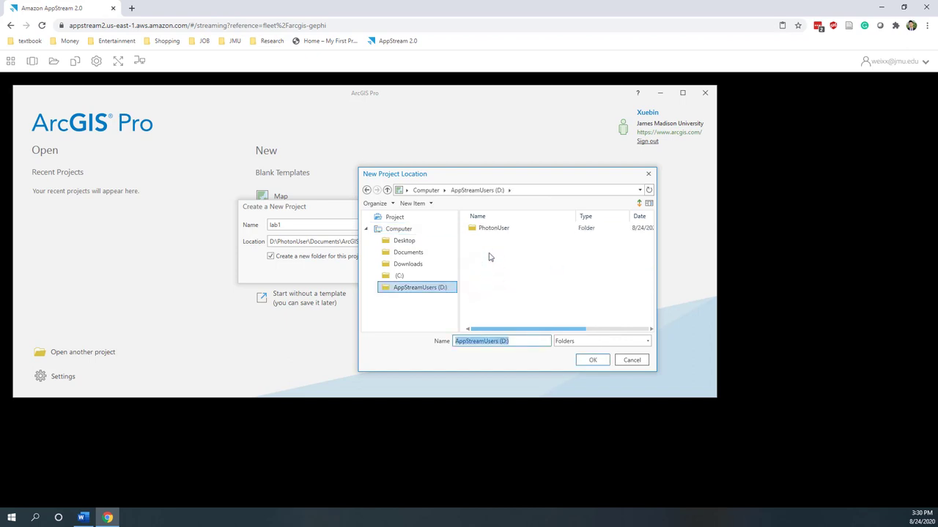
double_click(493, 228)
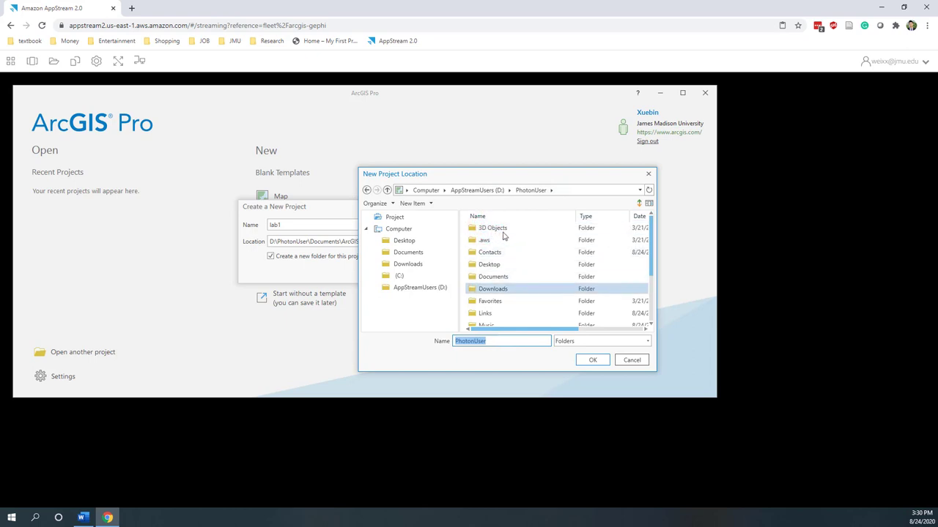
left_click_drag(651, 274, 647, 327)
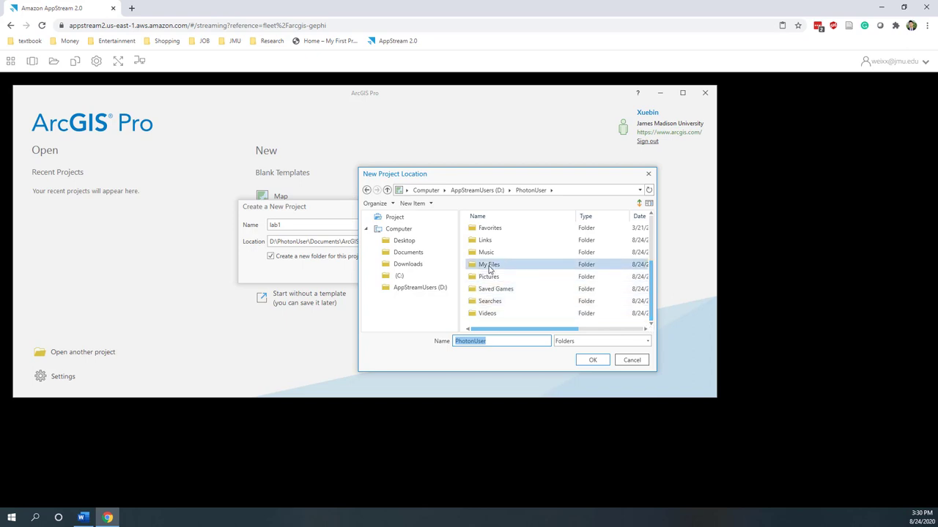
double_click(489, 265)
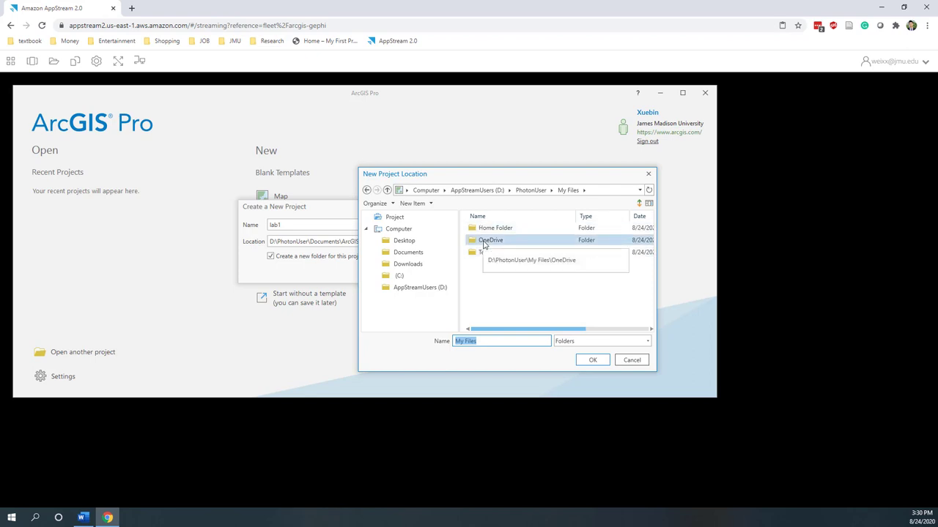
Set OneDrive\Files\geog215_fall2020\lab1 as the location and create the lab1 project.
double_click(483, 242)
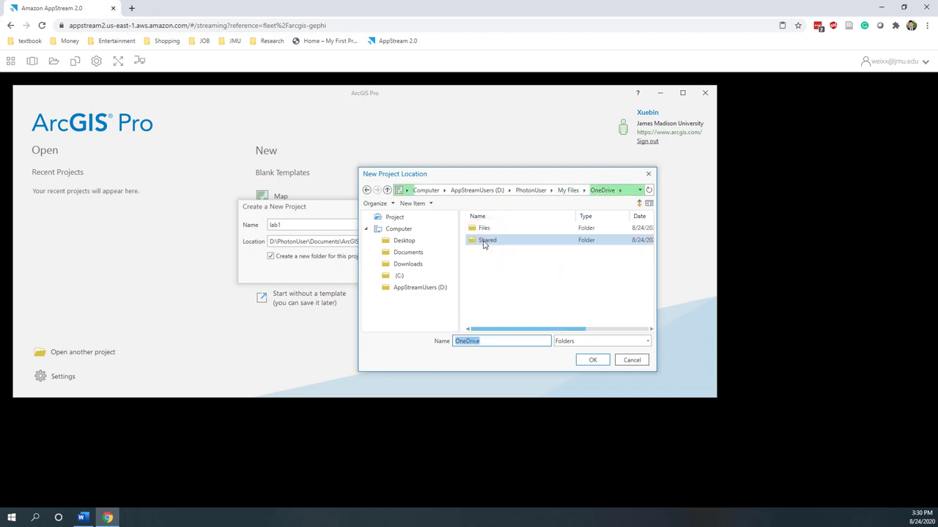
double_click(478, 228)
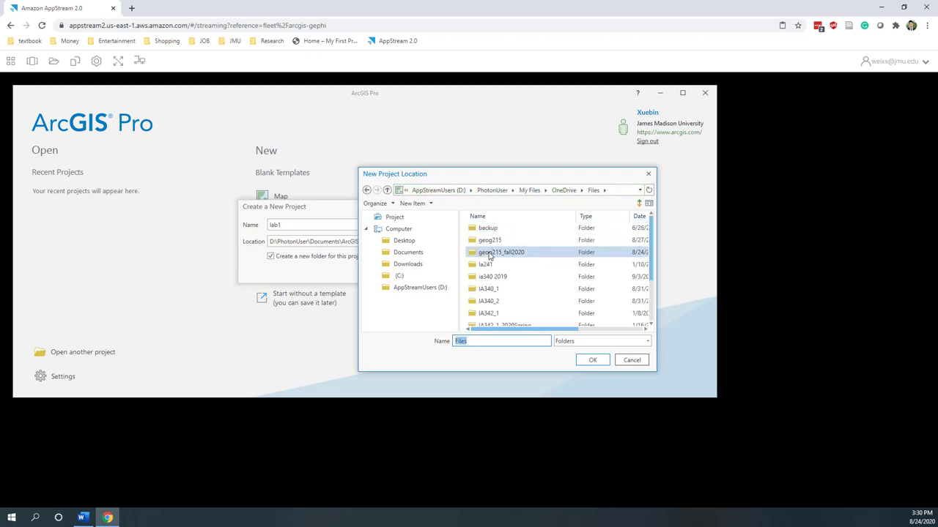
double_click(490, 252)
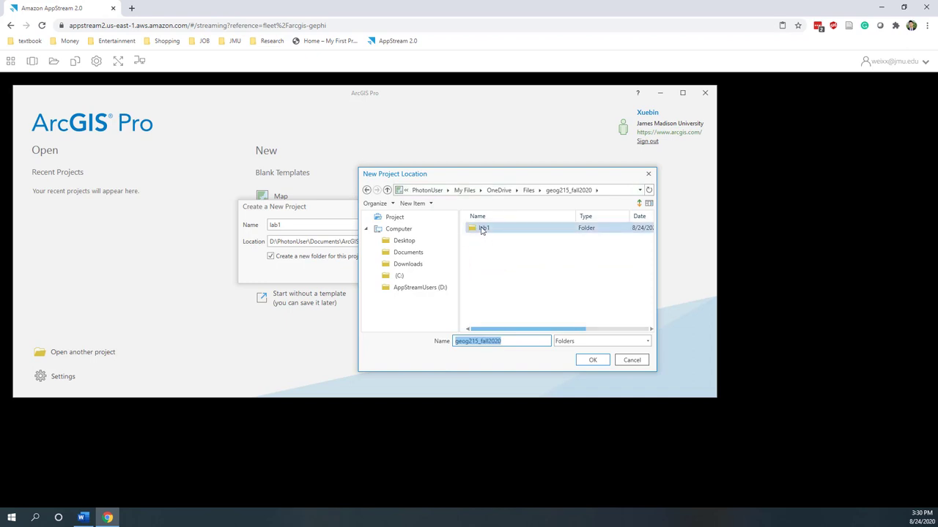
left_click(480, 228)
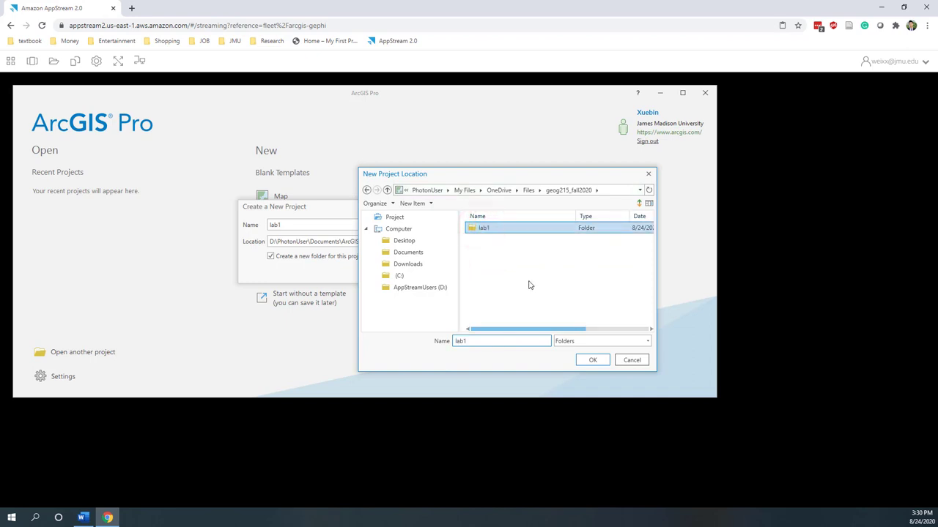
left_click(602, 363)
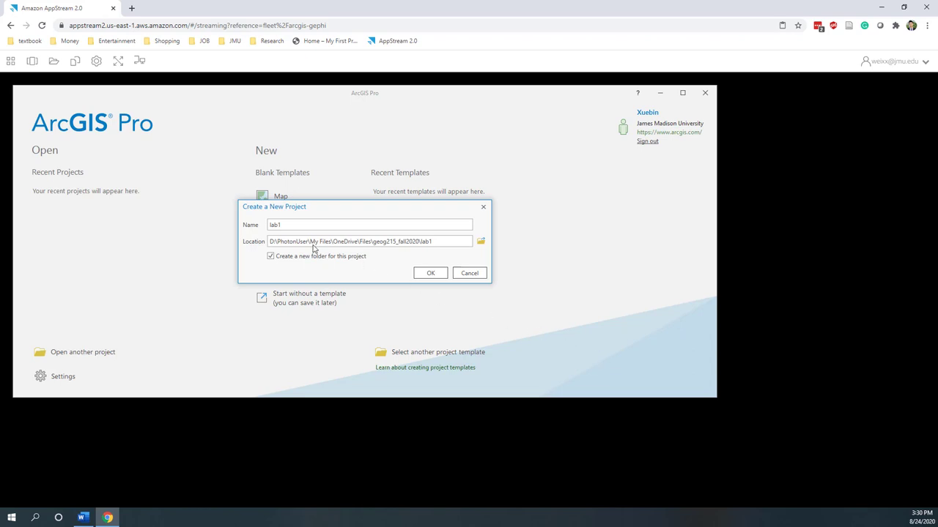
left_click(431, 273)
left_click(432, 275)
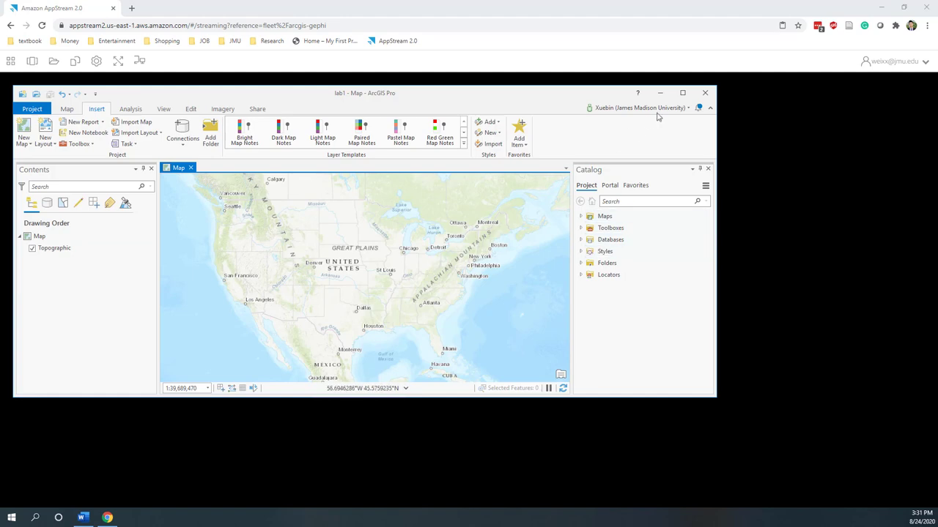
Maximize ArcGIS Pro and zoom the Topographic map out and back in.
left_click(682, 93)
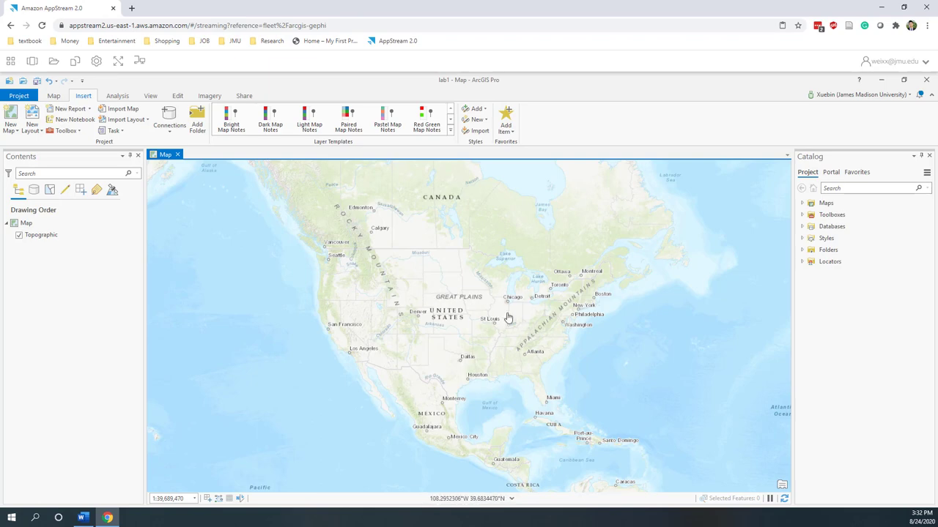
scroll(455, 283, "down", 3)
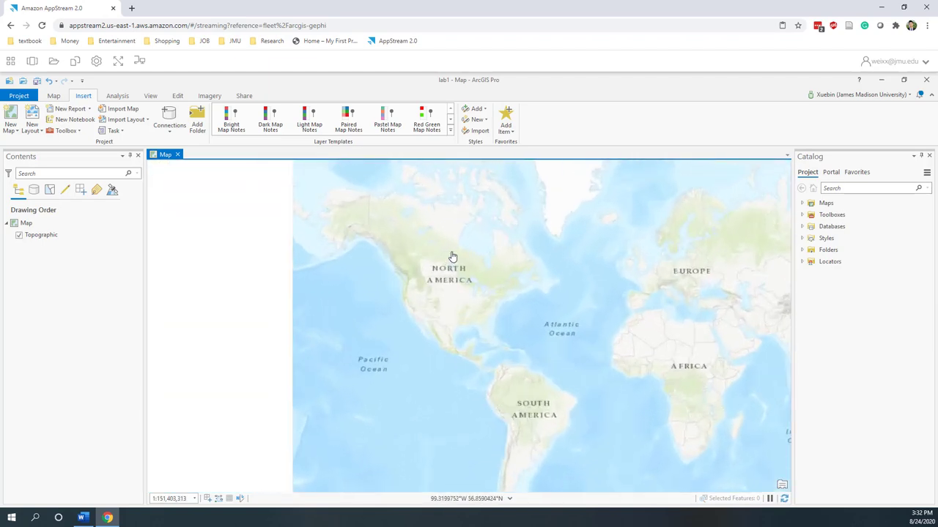
scroll(452, 257, "up", 3)
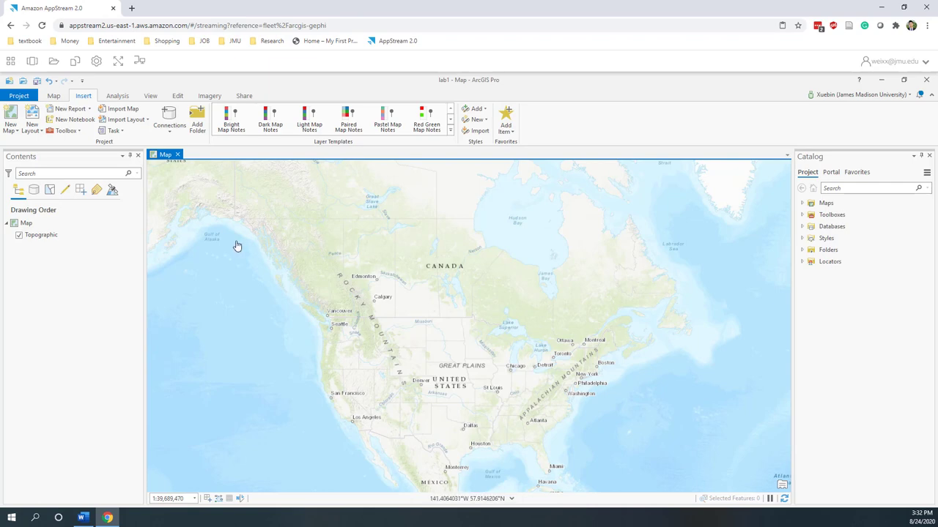
key("Down")
key("Down")
key("Down")
key("Down")
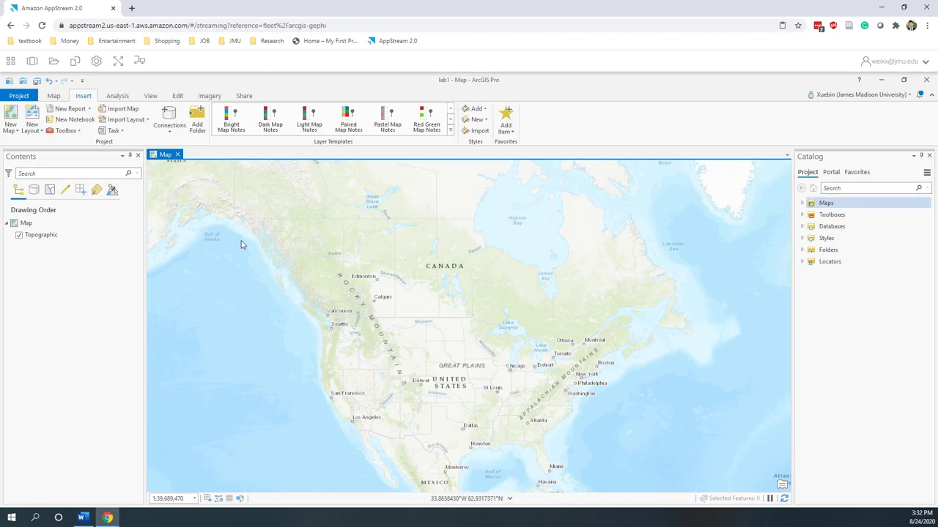
Expand Maps, Toolboxes, Databases and Styles to reveal Map, lab1.tbx, lab1.gdb and styles.
left_click(802, 203)
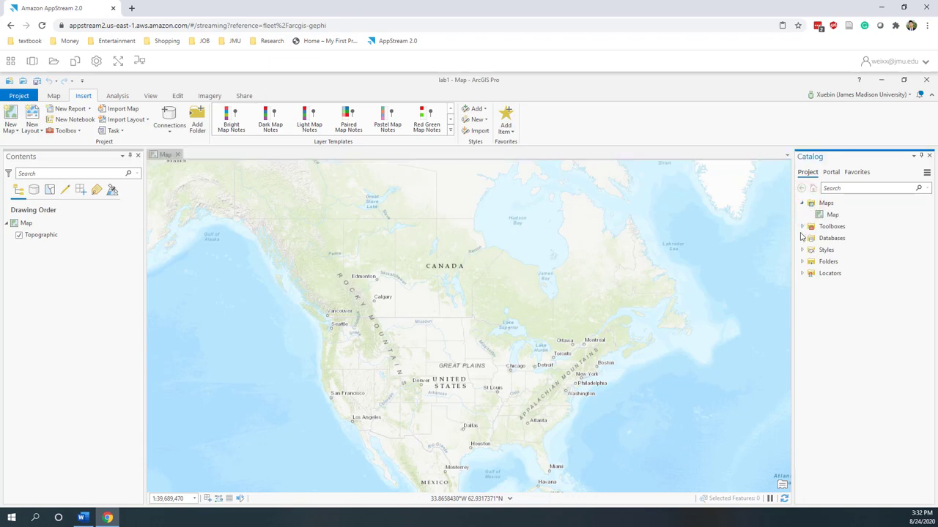
left_click(831, 215)
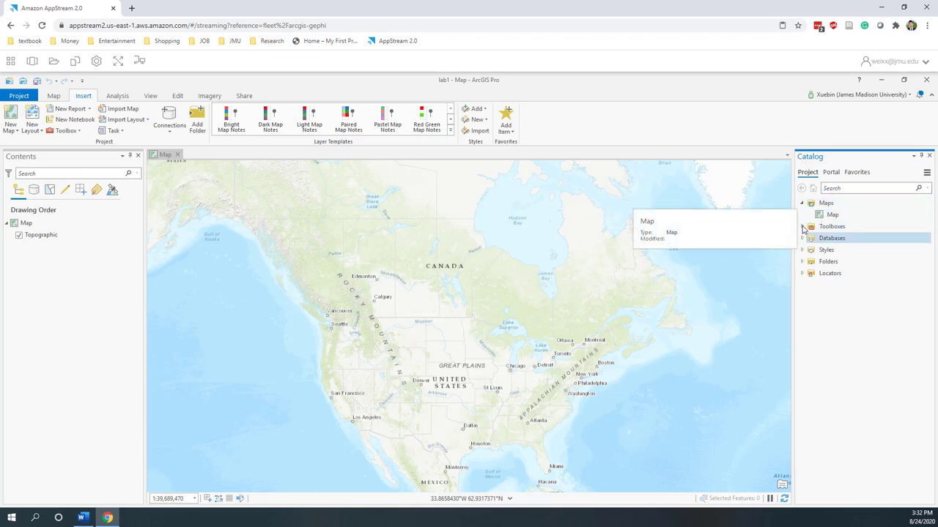
left_click(802, 226)
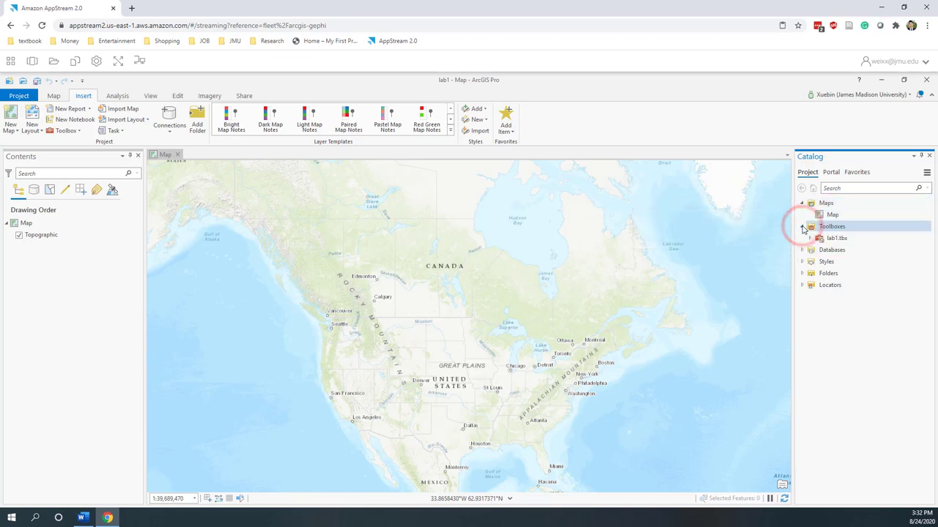
left_click(809, 239)
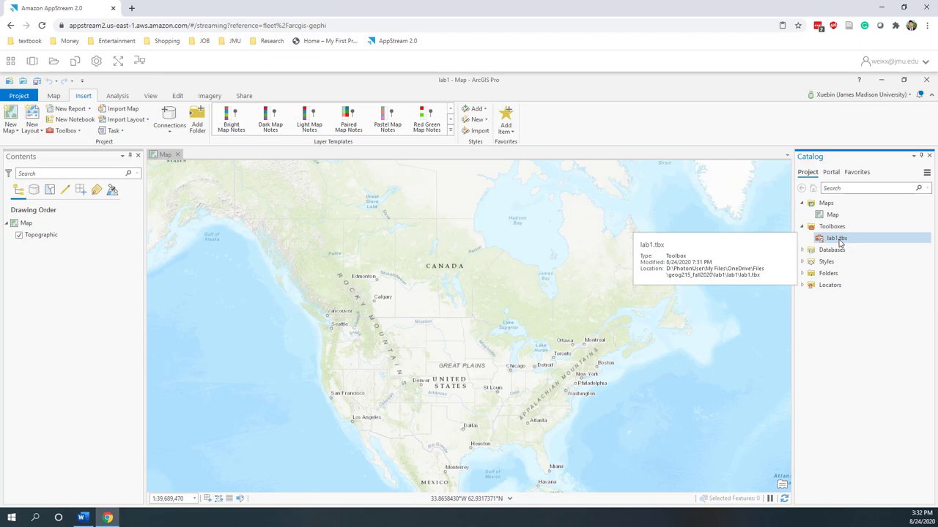
left_click(803, 250)
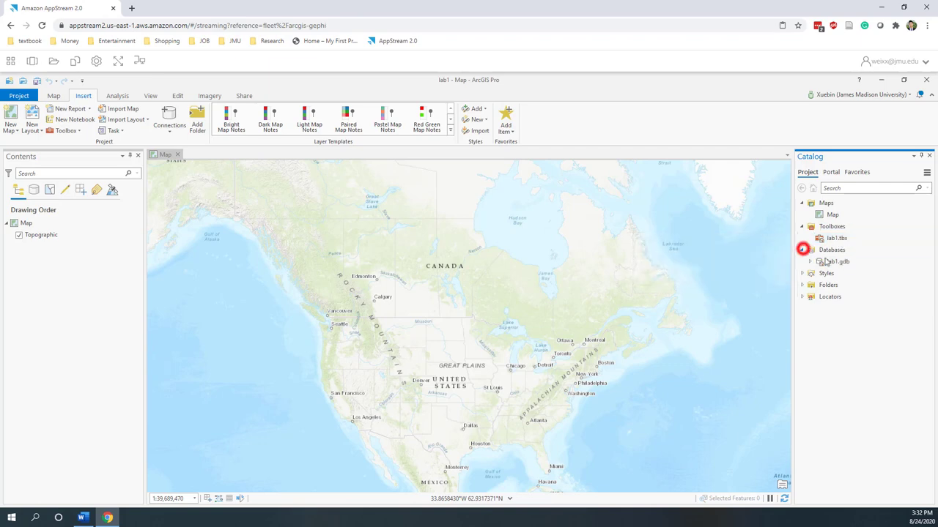
left_click(808, 262)
left_click(801, 273)
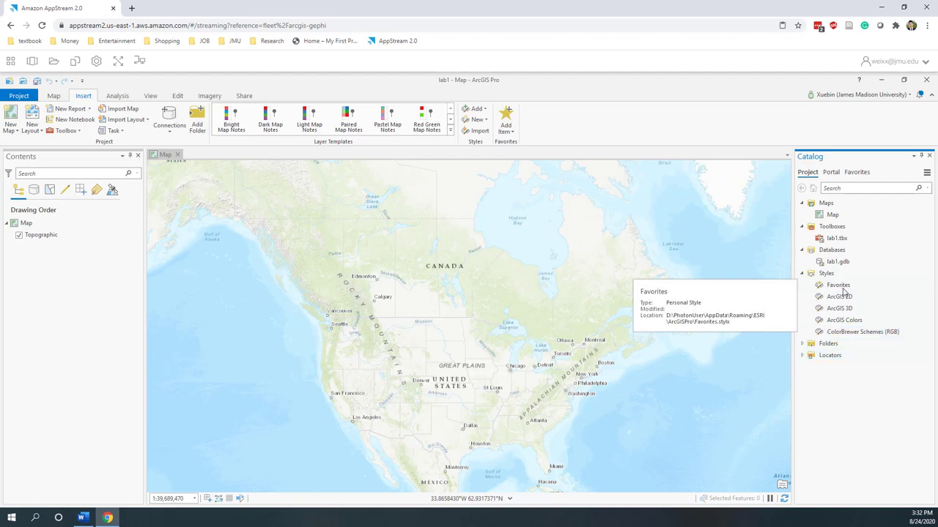
Select lab1.gdb under Folders > lab1, then expand Locators to list the three geocoders.
left_click(801, 344)
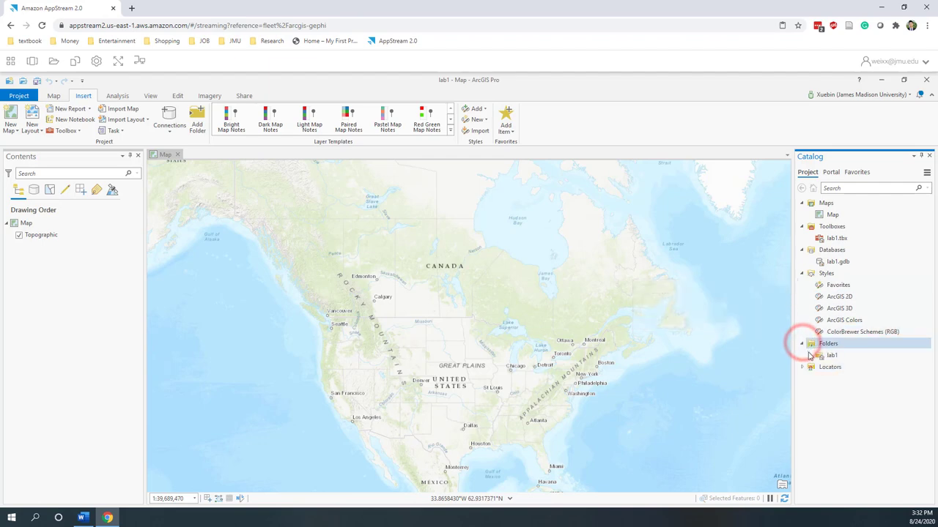
left_click(811, 356)
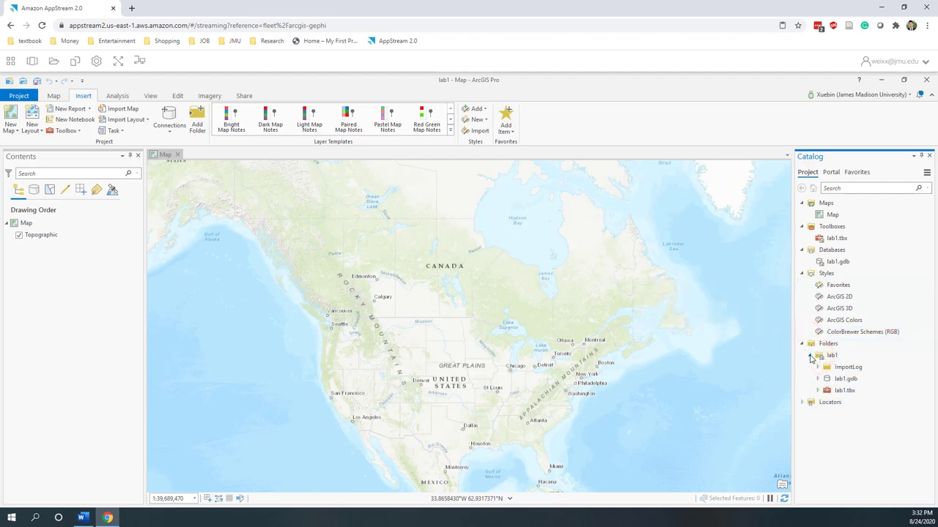
left_click(829, 356)
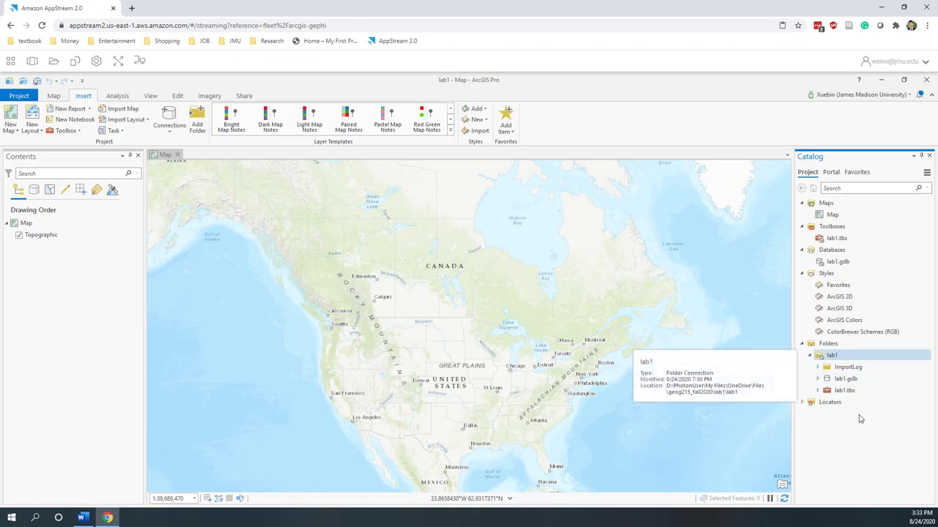
left_click(838, 380)
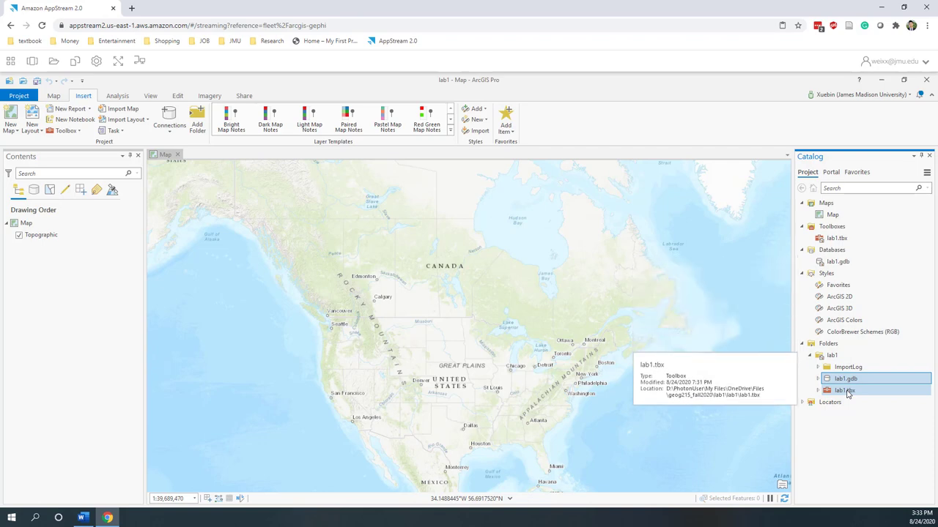
left_click(802, 402)
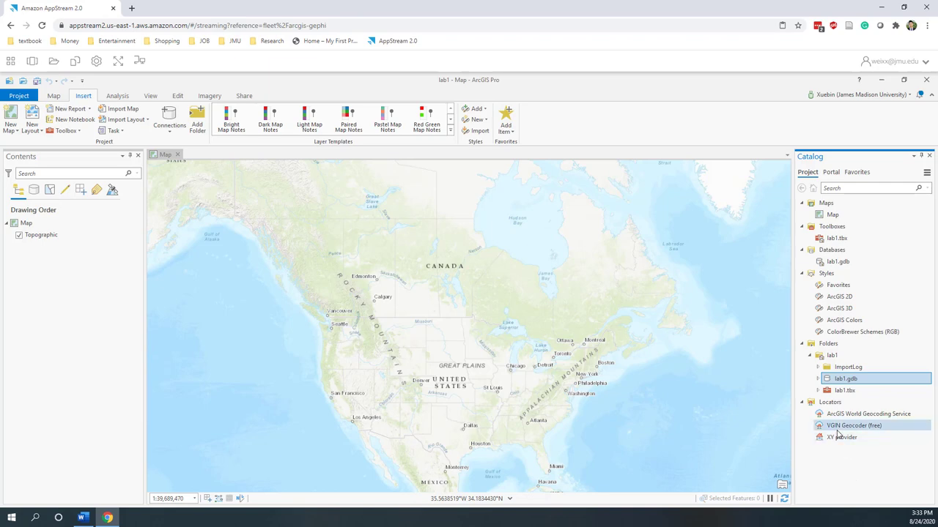
mouse_move(838, 433)
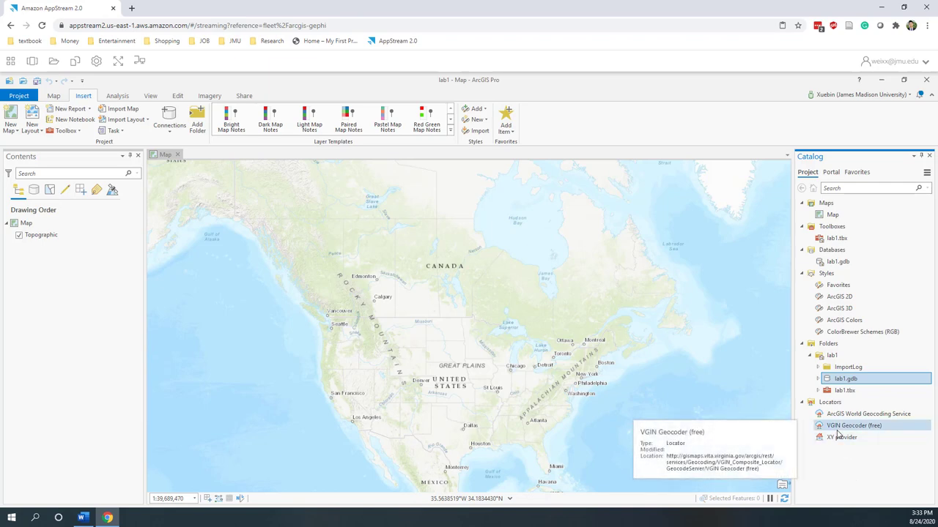
mouse_move(850, 414)
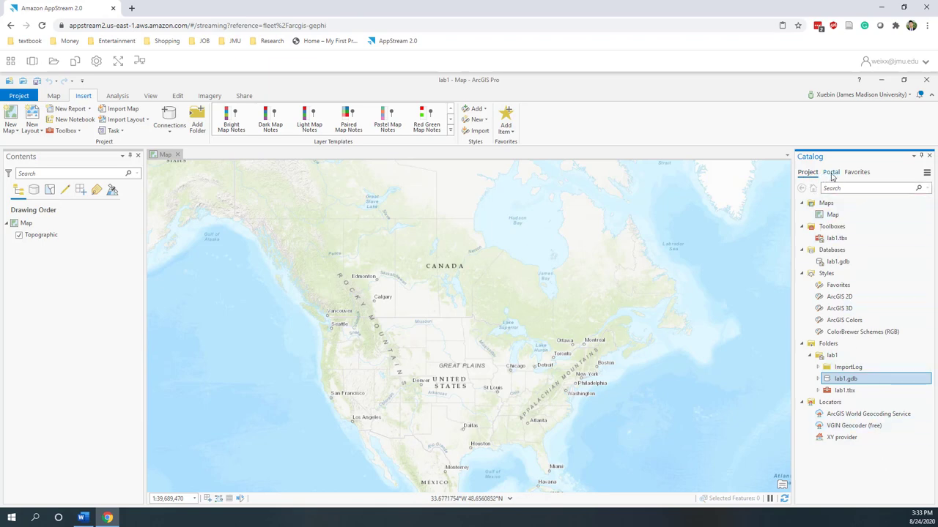
Show Portal My Content in the Catalog, widen the pane, and scroll the items.
left_click(831, 173)
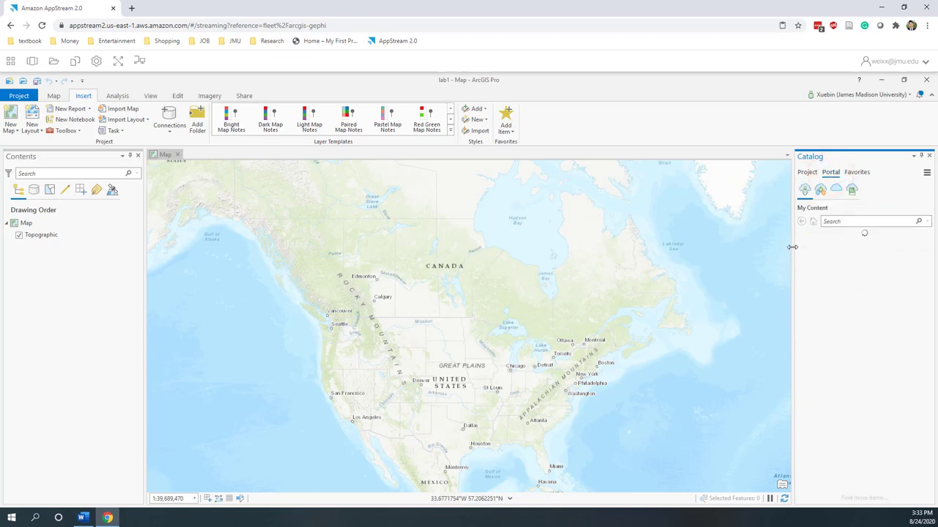
left_click_drag(792, 248, 744, 248)
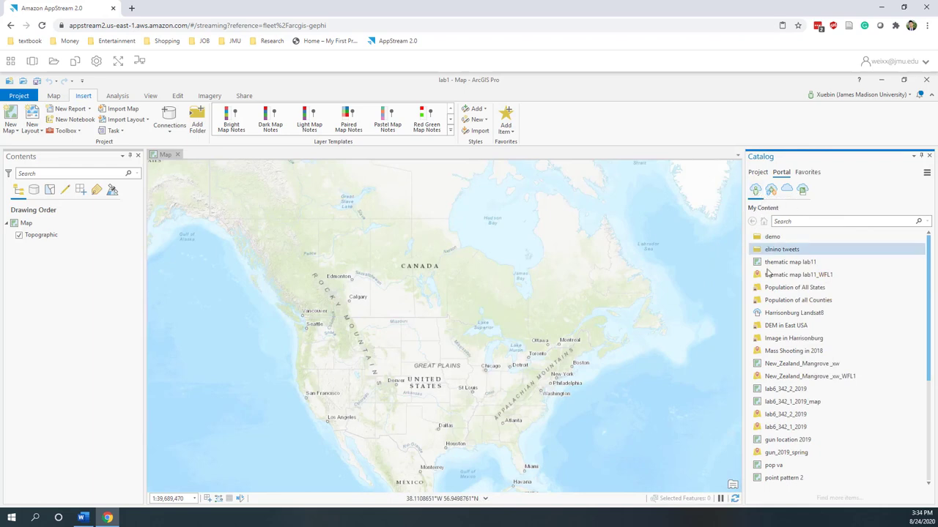
scroll(782, 423, "down", 3)
scroll(784, 428, "down", 3)
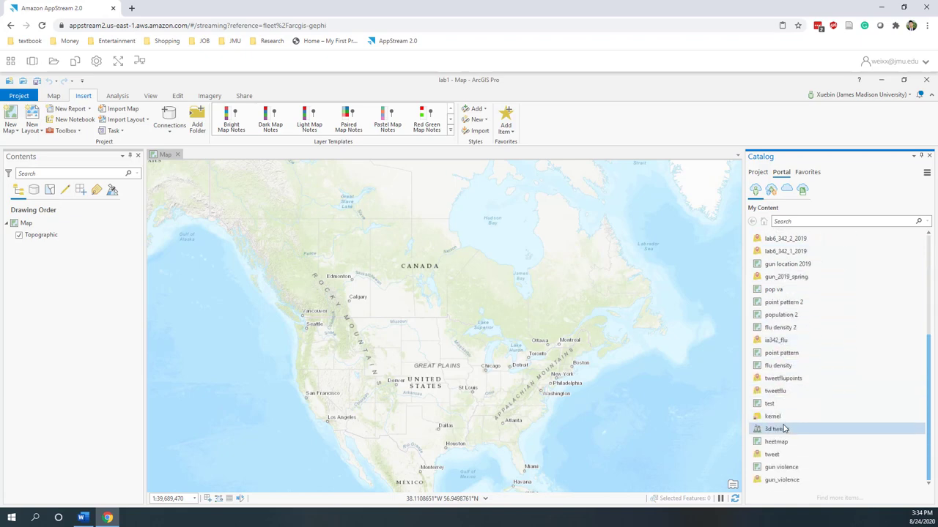
mouse_move(784, 429)
scroll(784, 429, "up", 6)
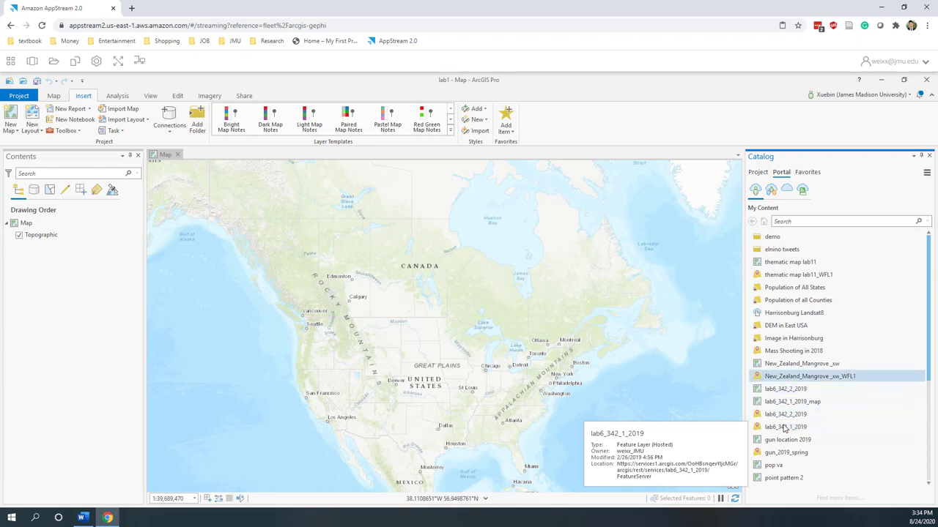
Switch the Portal view from Groups to All Portal for searching items.
left_click(770, 192)
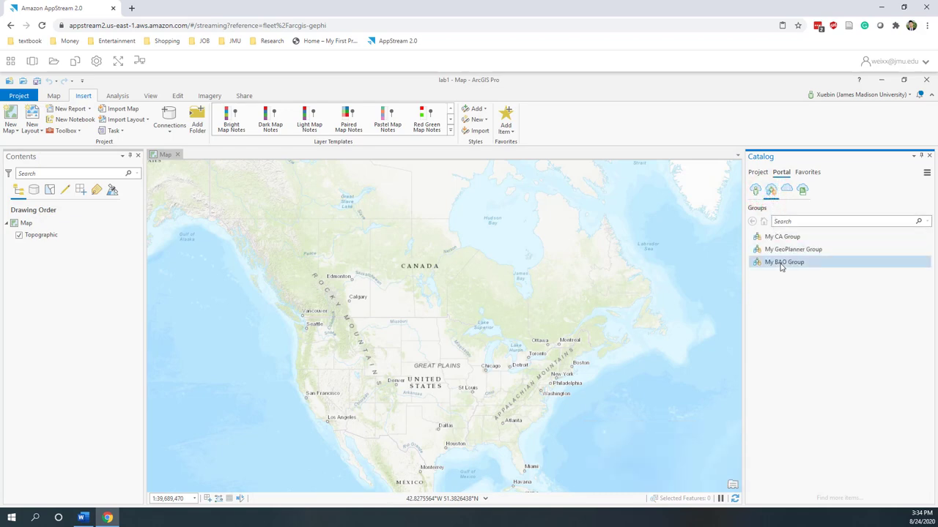
mouse_move(781, 267)
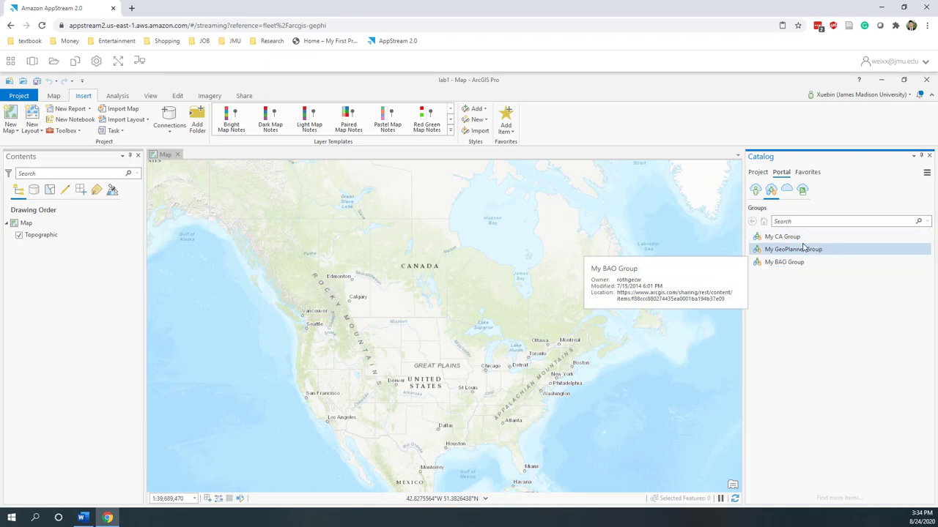
mouse_move(803, 248)
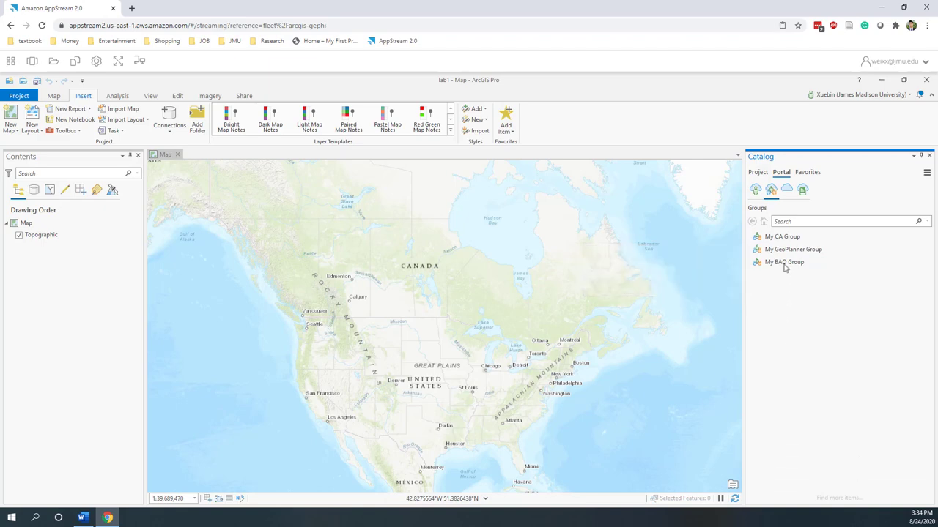
left_click(787, 197)
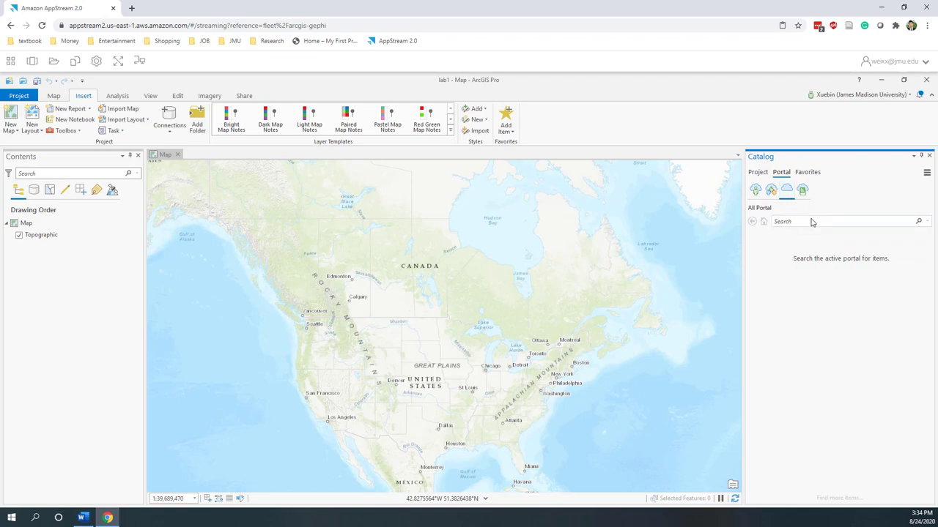
Browse the Living Atlas layers in the Catalog, such as World Imagery, USA Current Wildfires and Terrain.
left_click(812, 222)
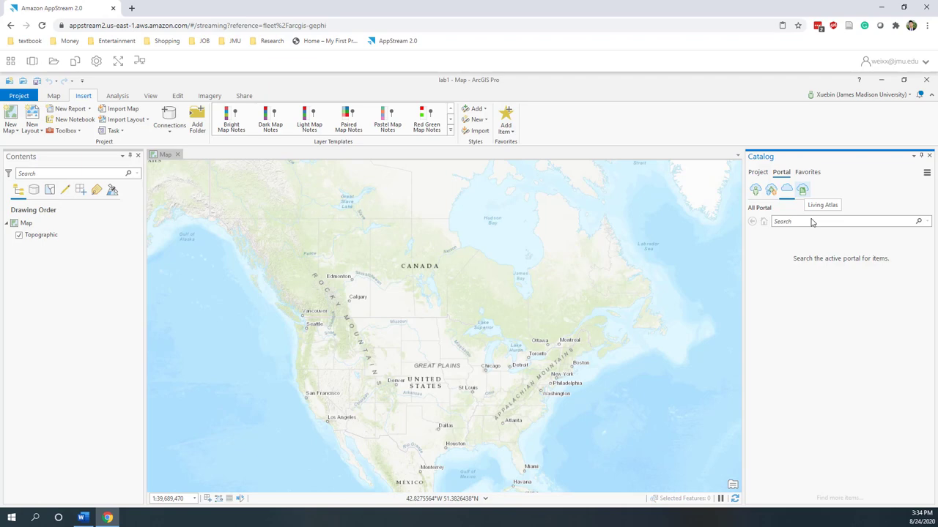
left_click(803, 191)
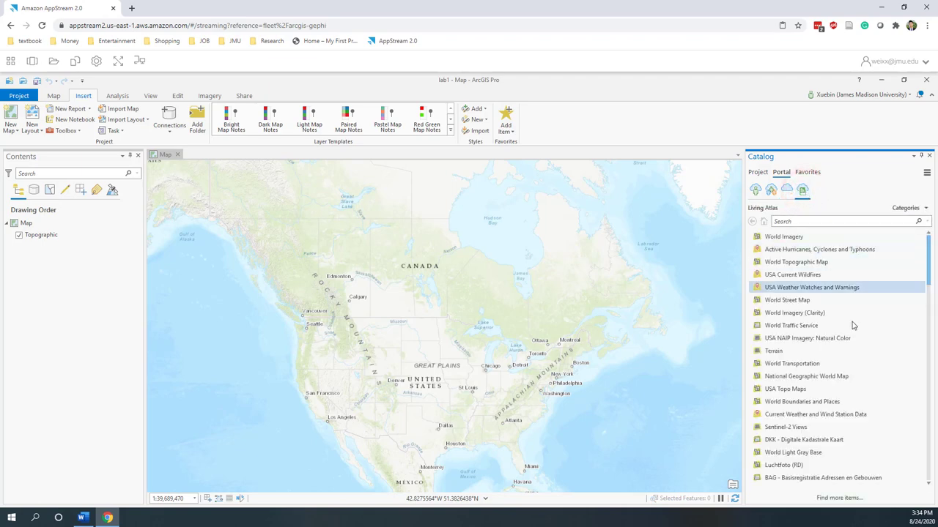
scroll(852, 326, "down", 10)
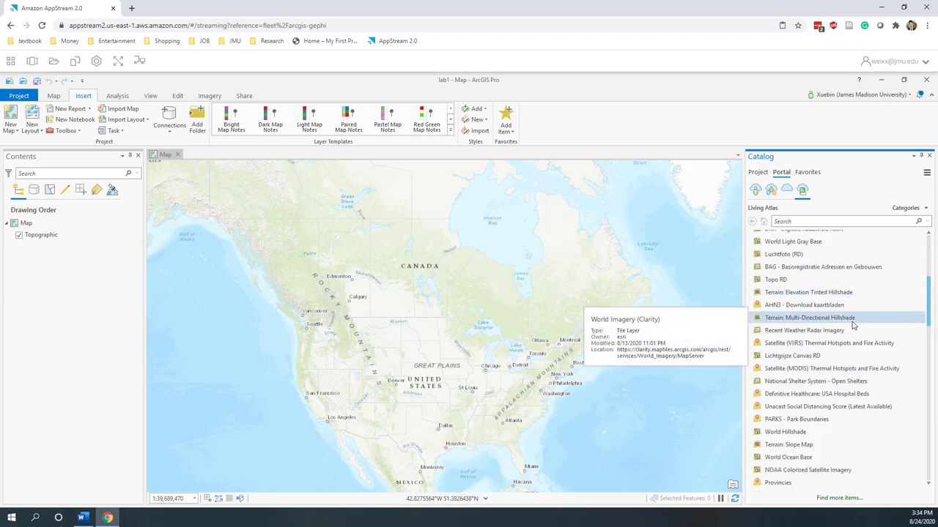
scroll(852, 326, "down", 10)
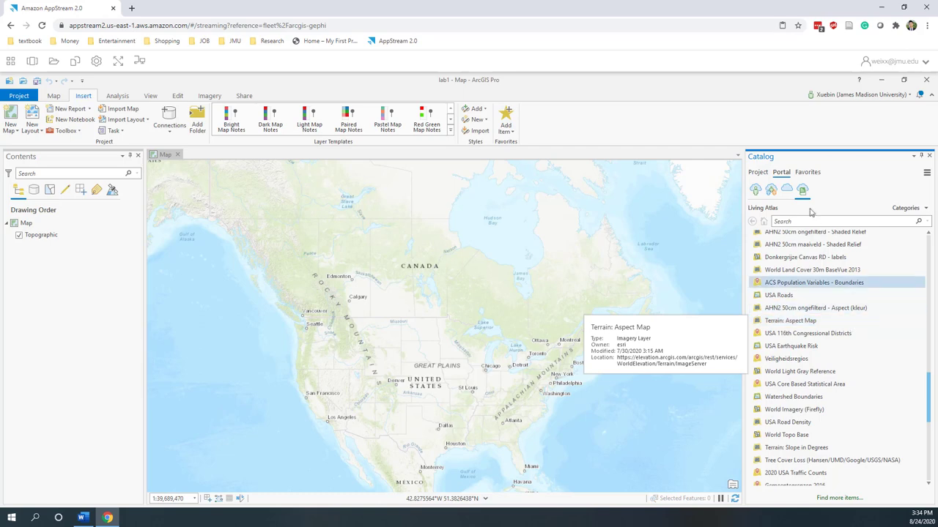
scroll(809, 338, "up", 12)
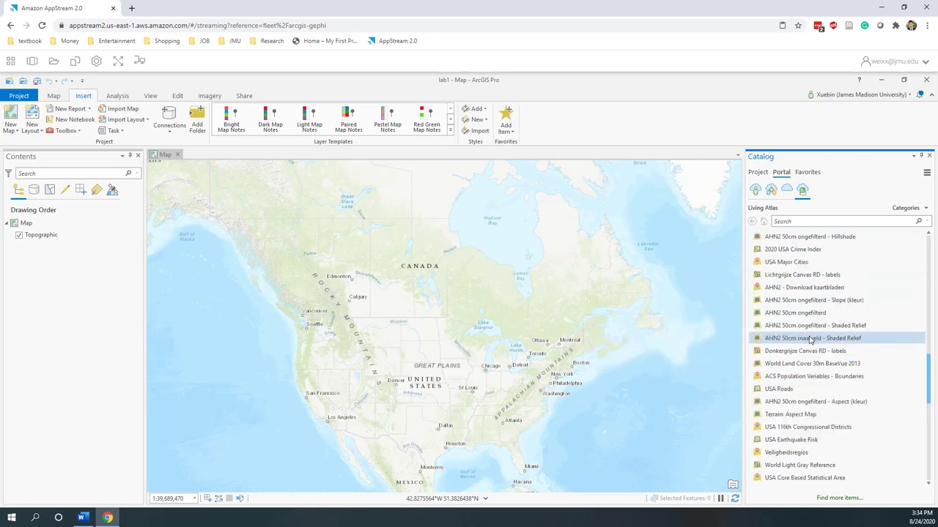
scroll(809, 341, "up", 5)
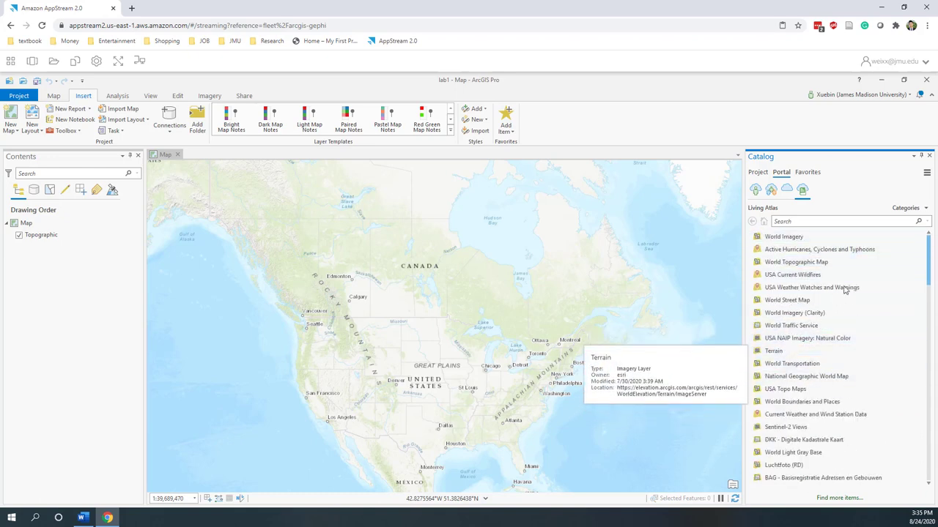
Look at the Trending category in the Living Atlas filter, then switch to the empty Favorites view.
left_click(925, 208)
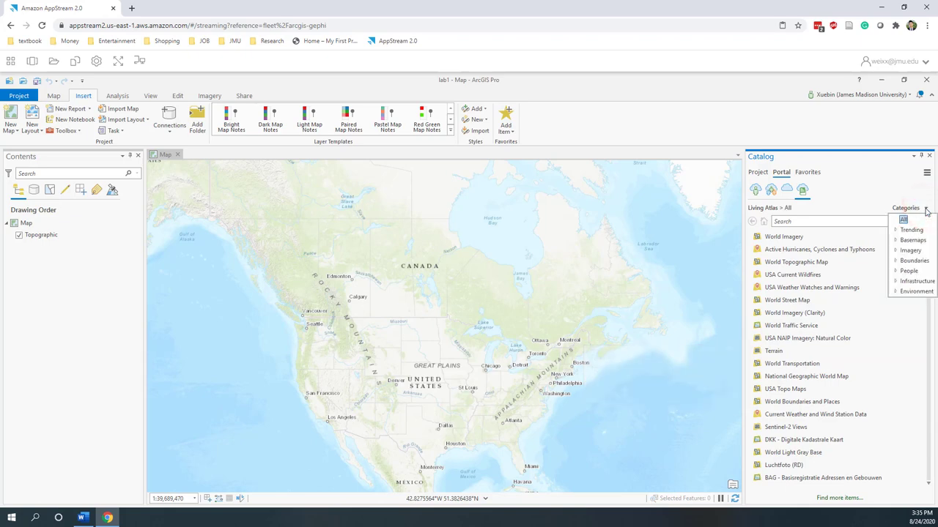
left_click(896, 232)
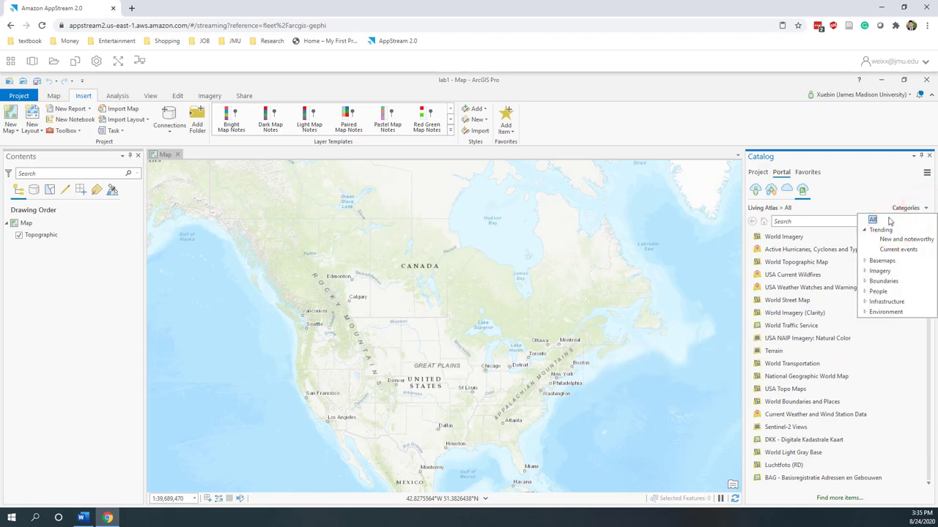
left_click(878, 196)
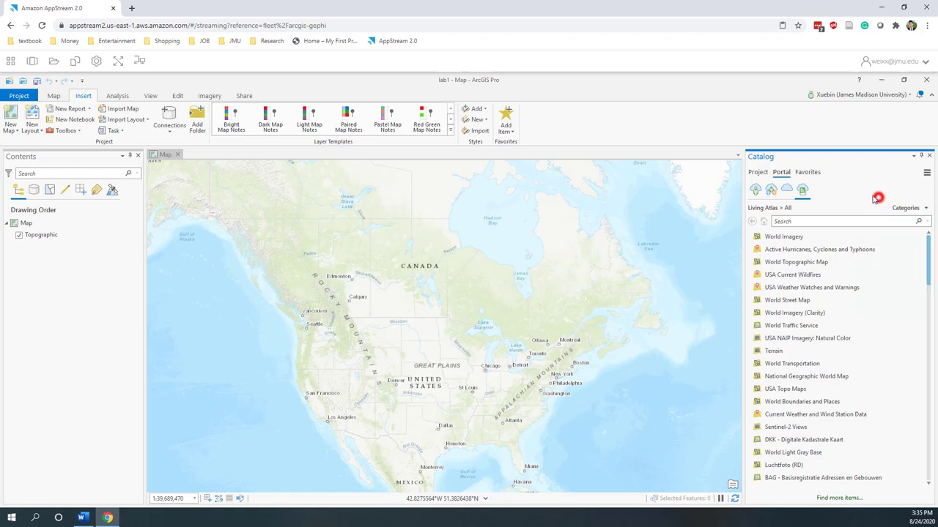
left_click(806, 174)
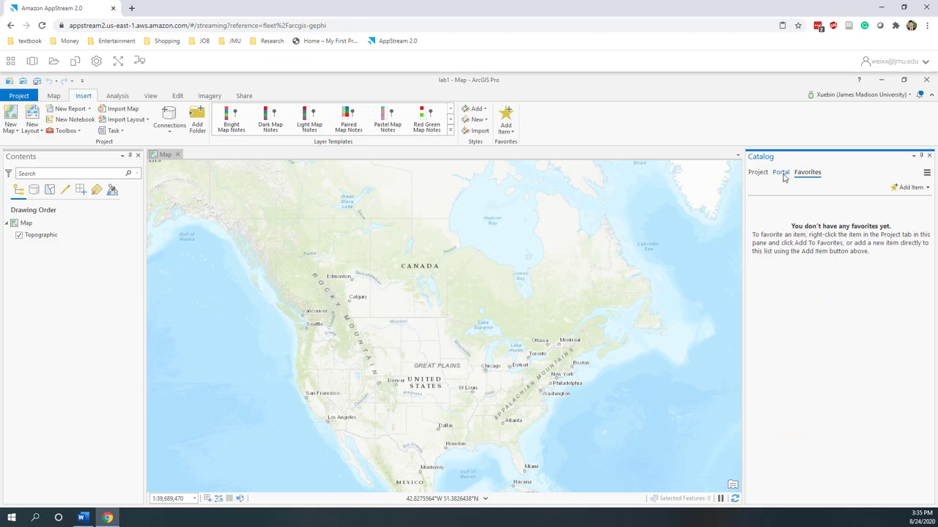
Show the Living Atlas portal items in Catalog and browse the Map, Insert and Analysis tabs.
left_click(783, 176)
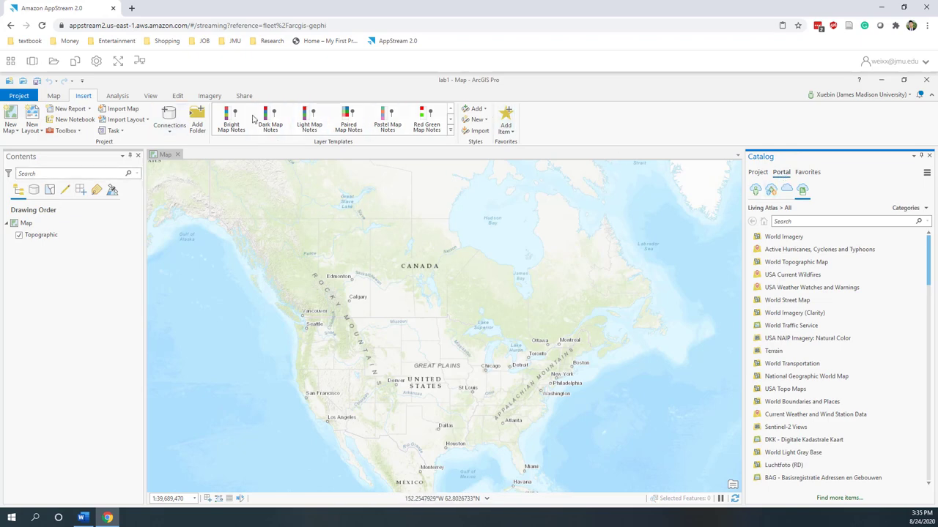
left_click(57, 97)
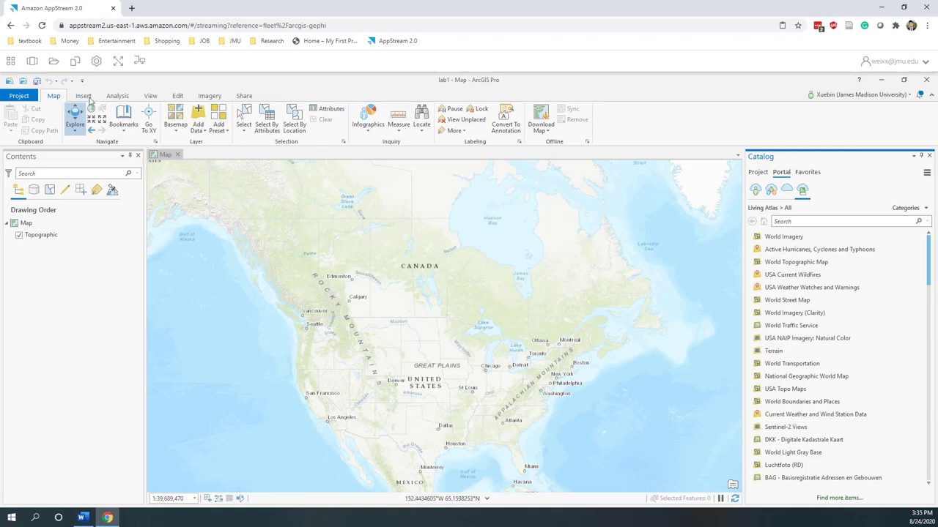
left_click(82, 96)
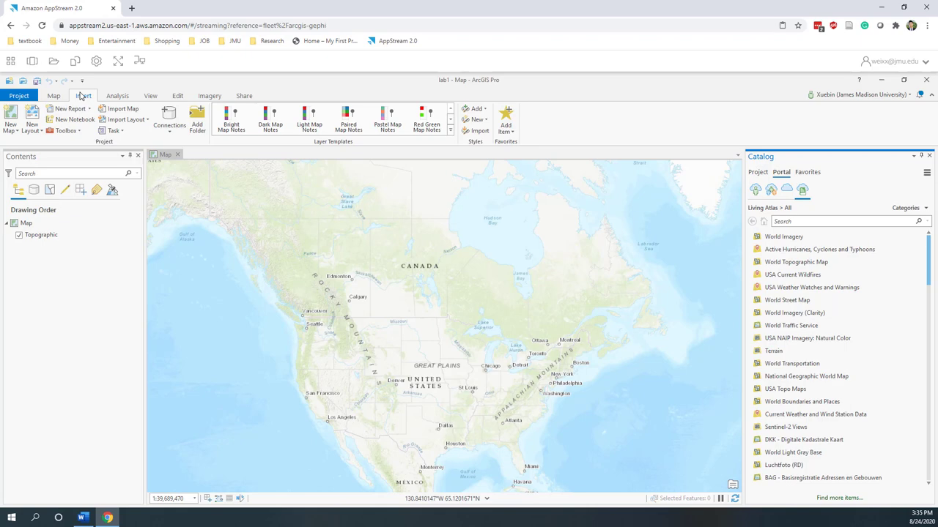
left_click(117, 96)
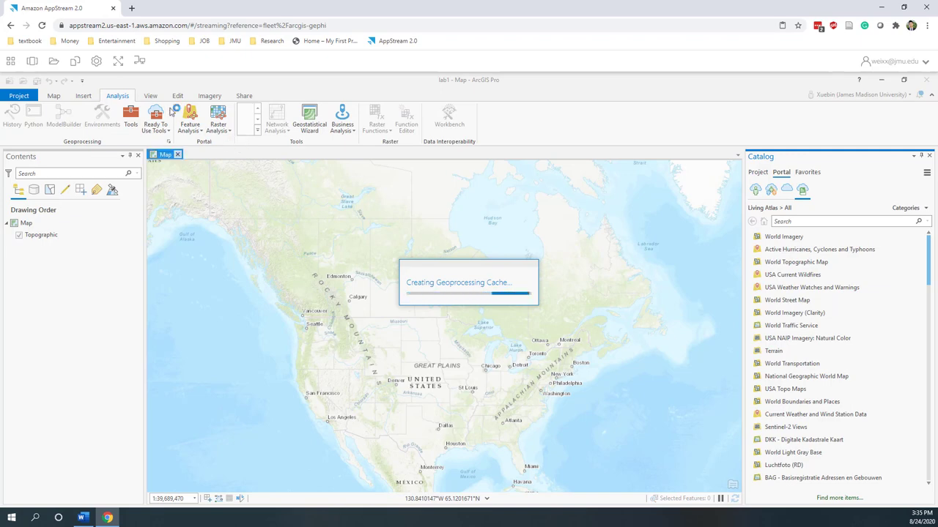
Browse the View, Edit, Imagery and Share tabs, then select the Topographic layer.
left_click(151, 97)
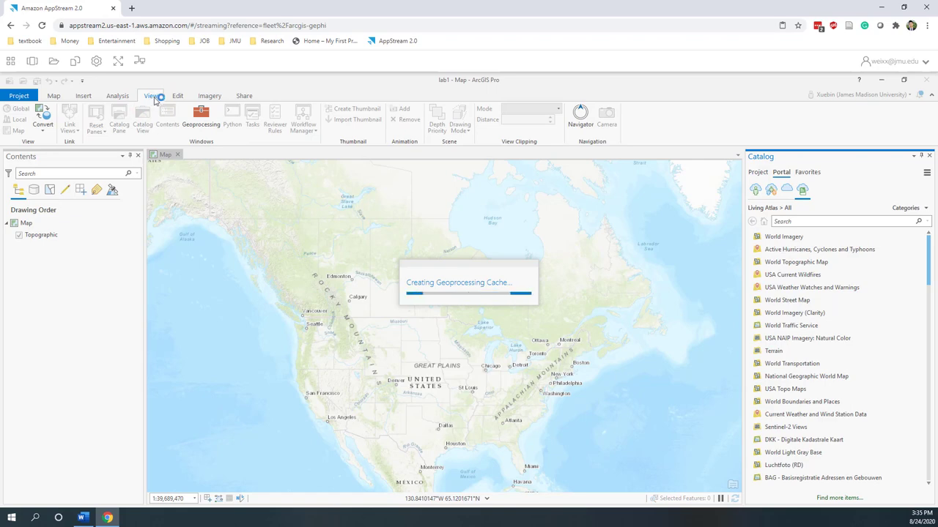
left_click(180, 97)
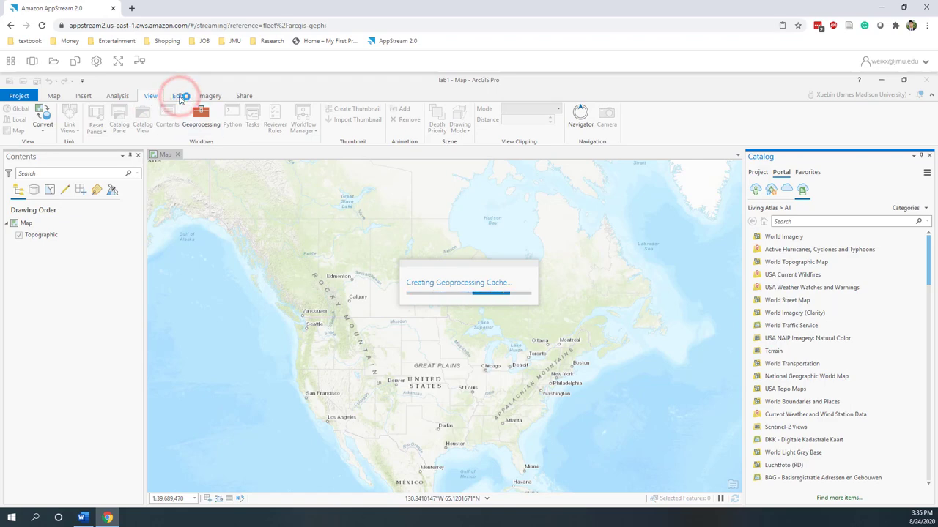
left_click(209, 97)
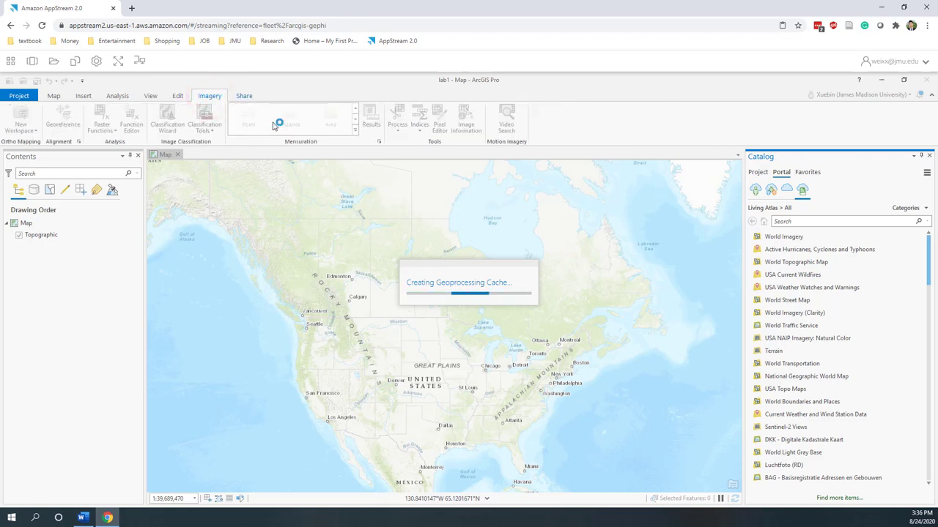
left_click(246, 98)
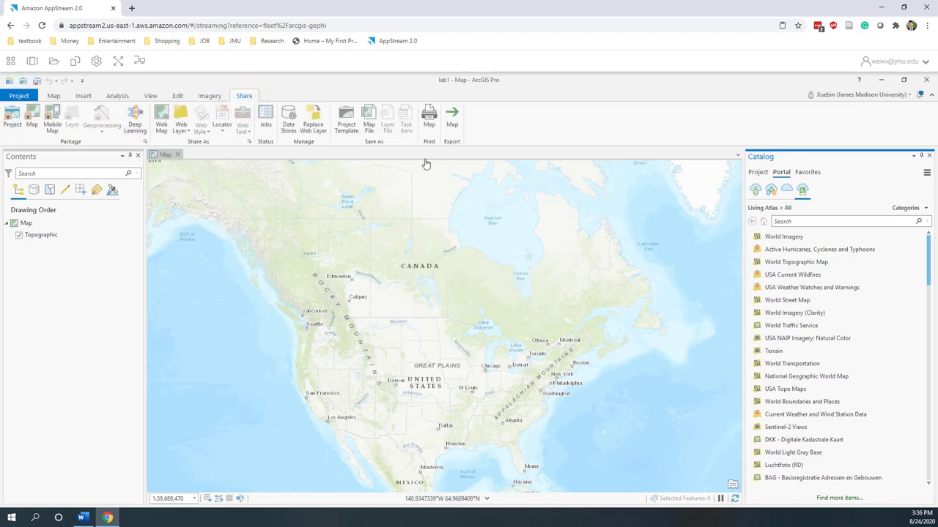
left_click(57, 237)
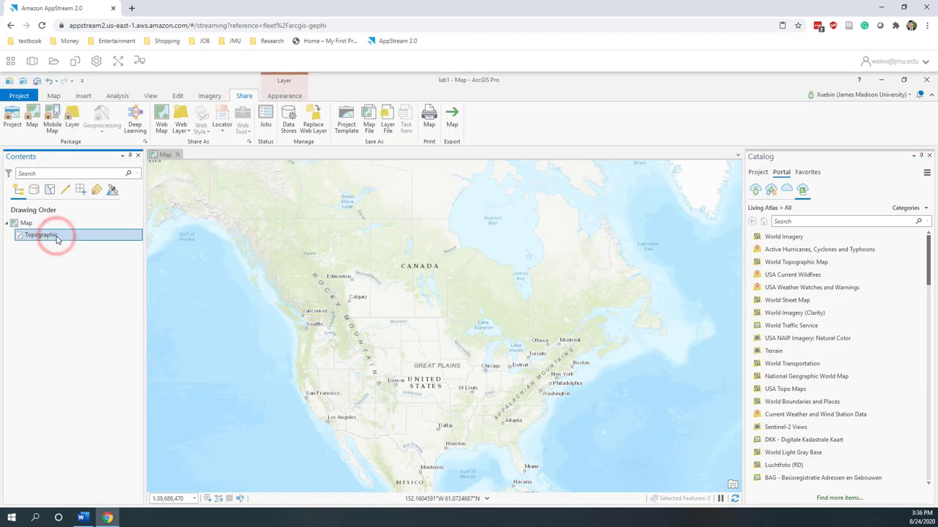
Look at the Topographic layer's Appearance settings, then return to the Map tab tools.
left_click(281, 97)
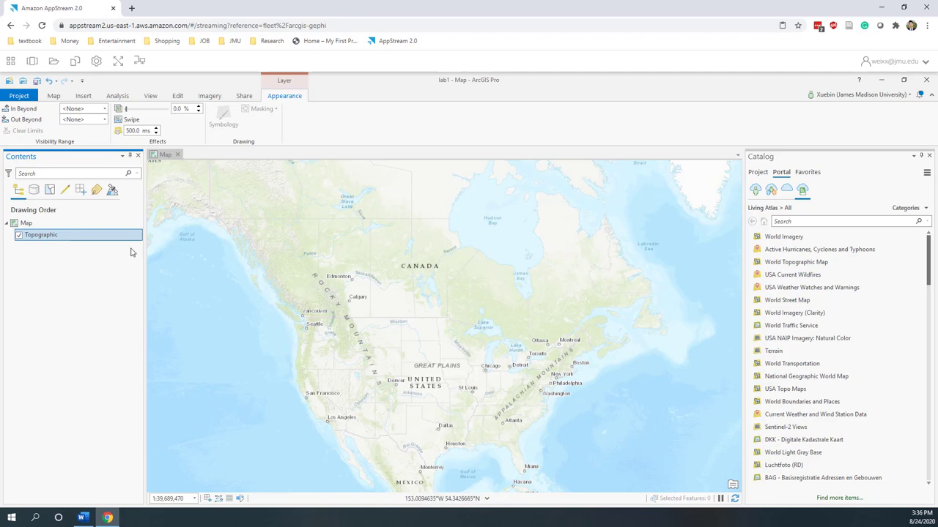
left_click(109, 294)
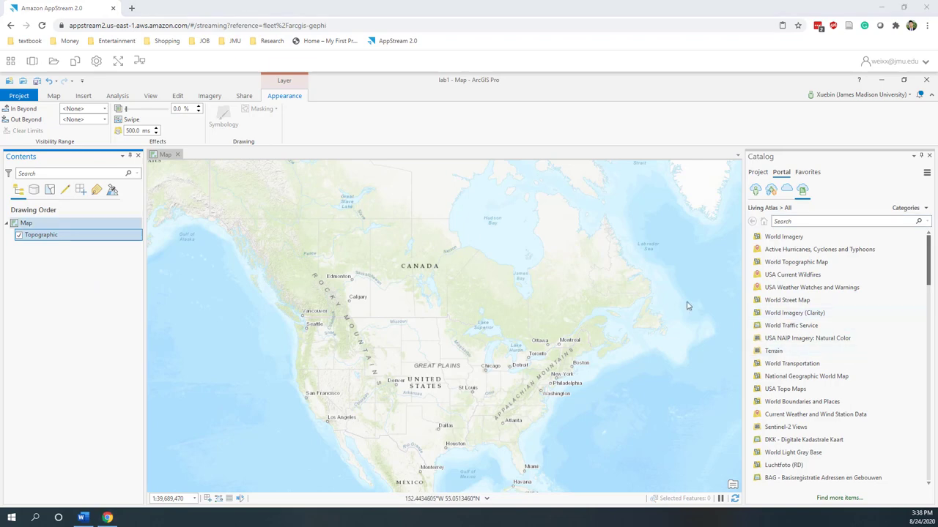
left_click(53, 100)
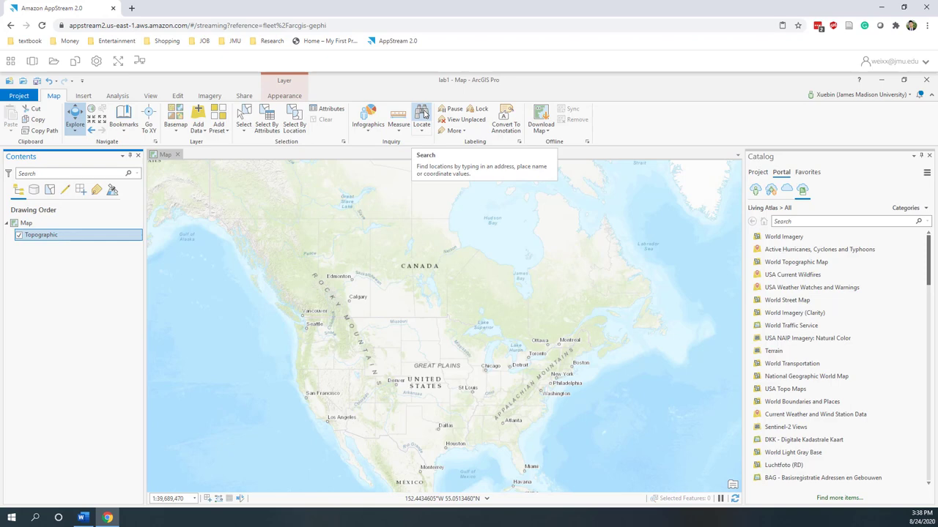
Locate Harrisonburg, VA, USA, clear the search box, and zoom out slightly.
left_click(422, 111)
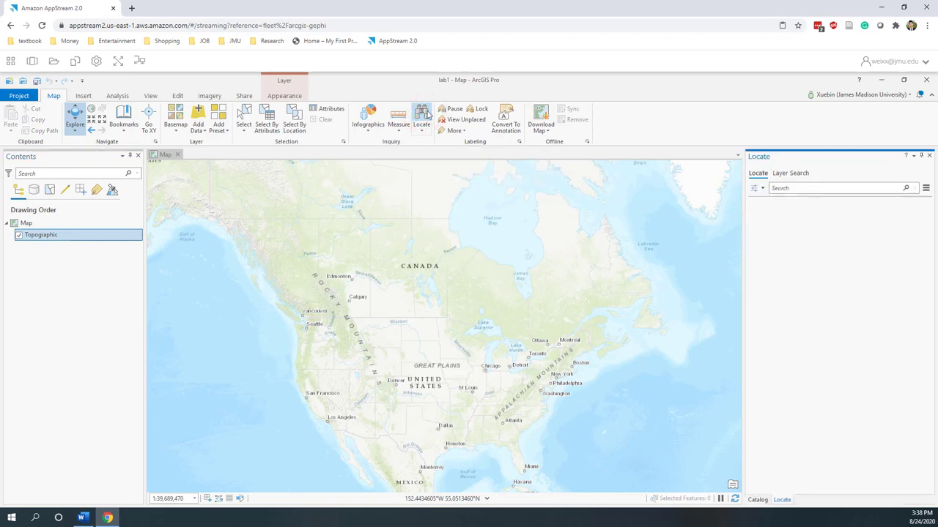
left_click(812, 190)
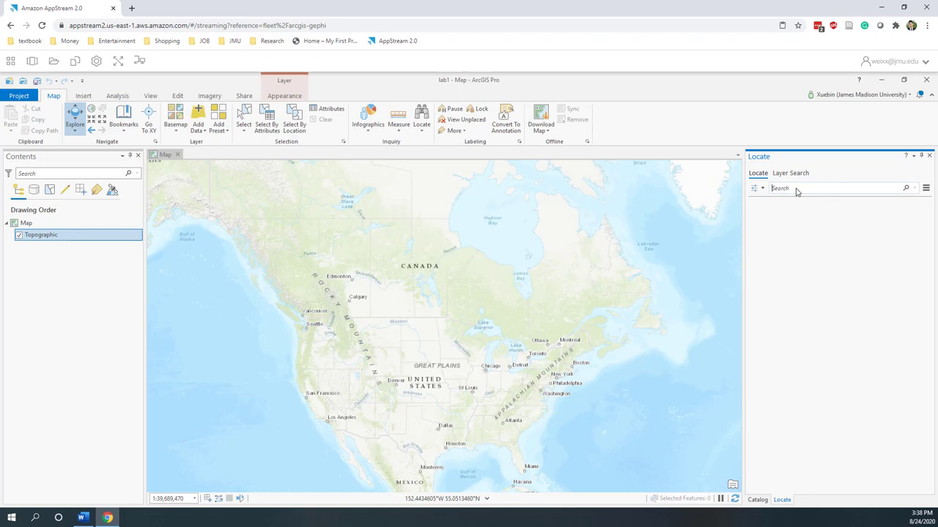
type("harrison")
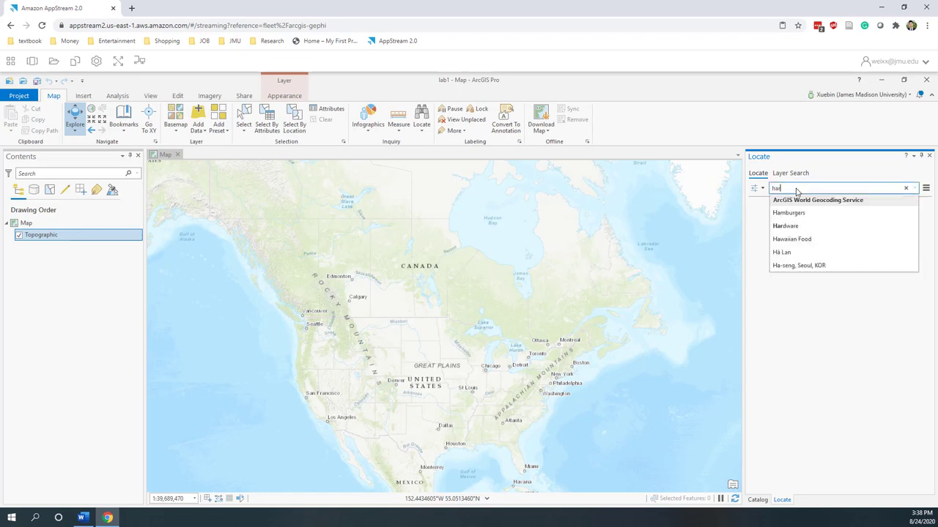
type("burg")
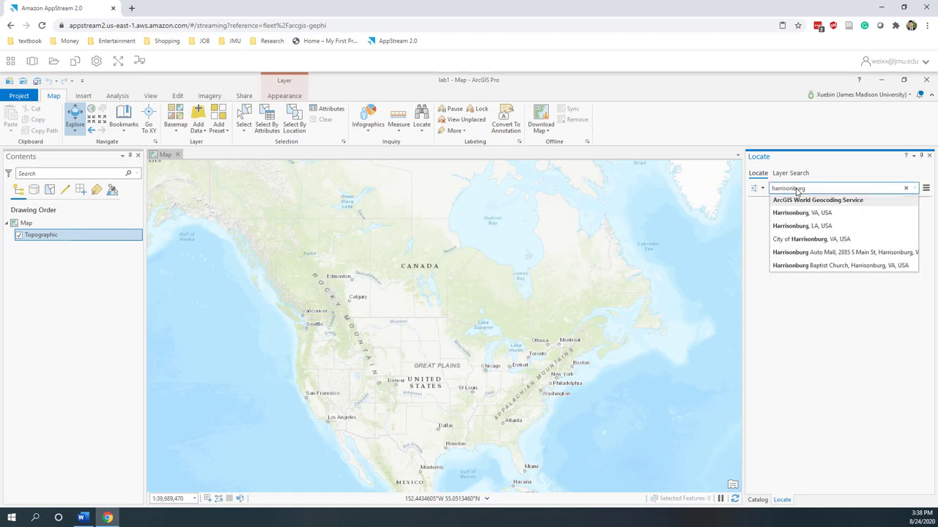
key("Down")
key("Down")
key("Down")
key("Down")
key("Down")
key("Up")
key("Up")
key("Up")
key("Up")
left_click(789, 214)
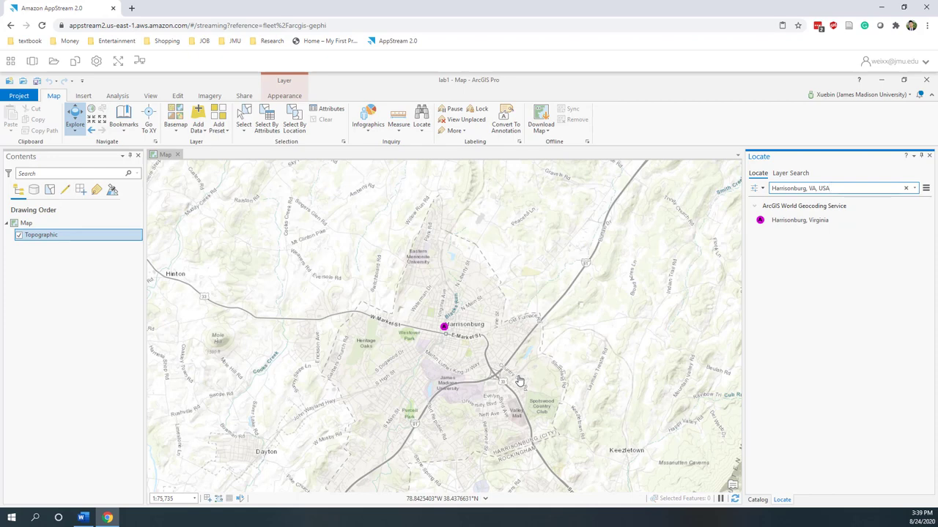
left_click(784, 222)
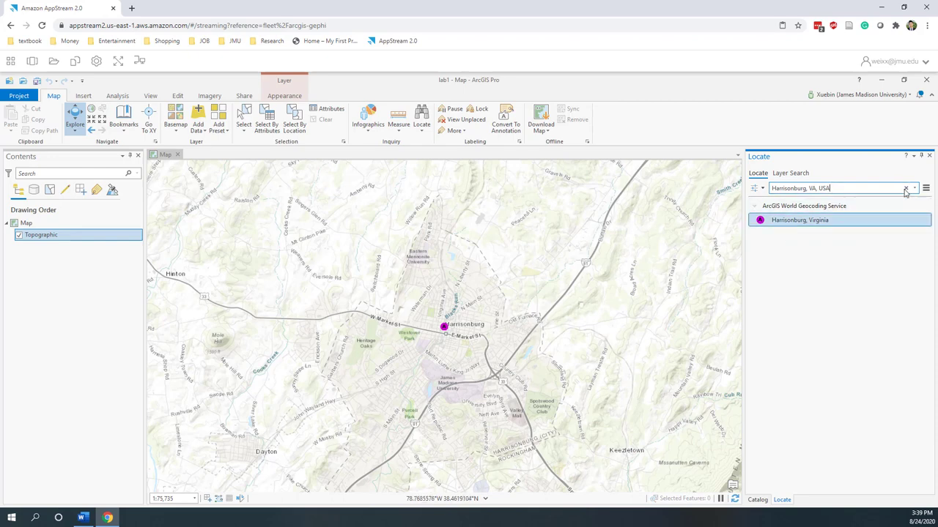
left_click(905, 189)
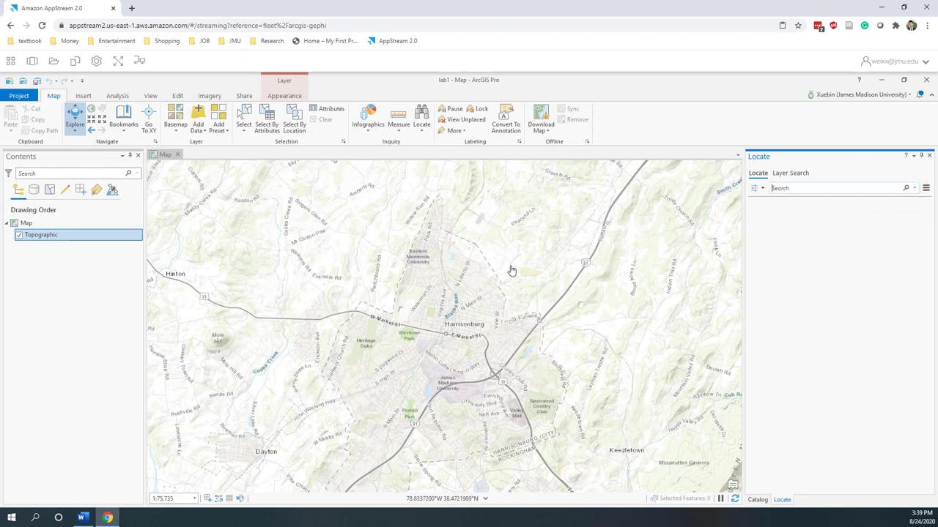
scroll(513, 266, "down", 2)
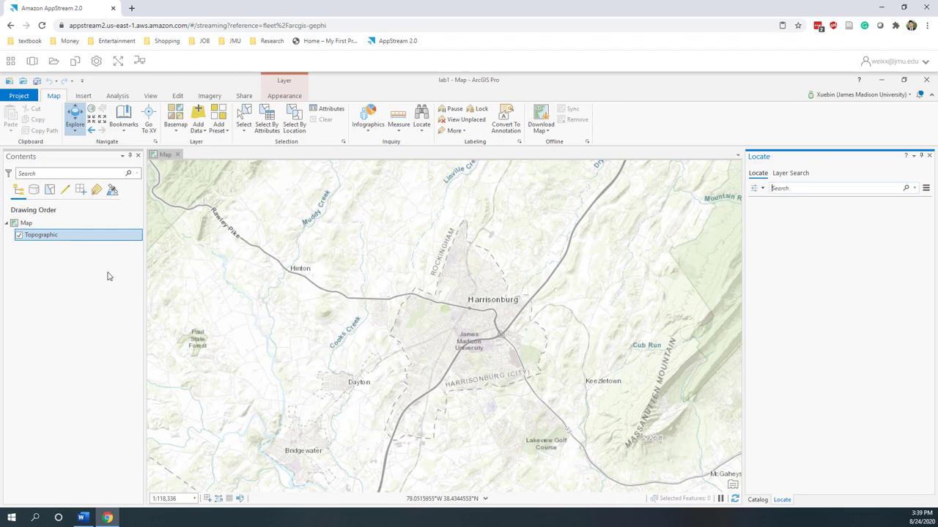
Save the current view as a bookmark named 'harrisonburg' and confirm it is listed.
left_click(122, 132)
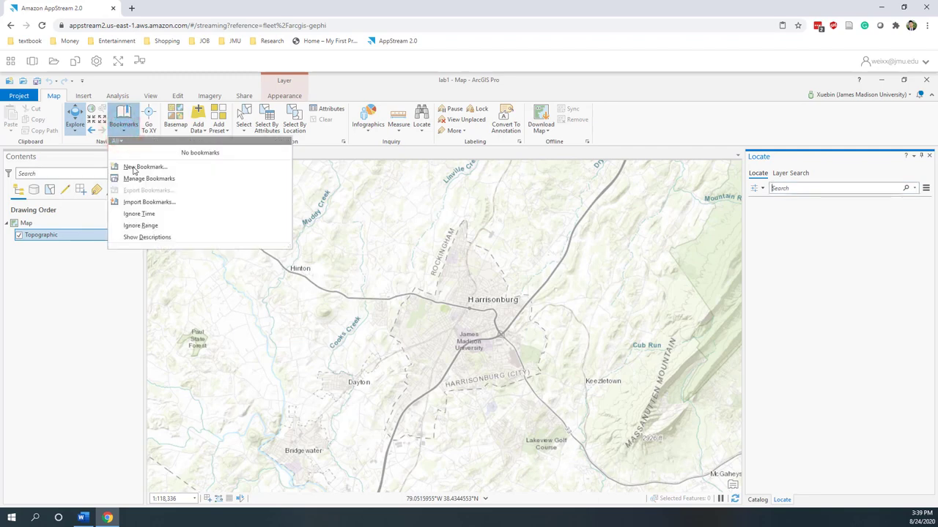
left_click(133, 168)
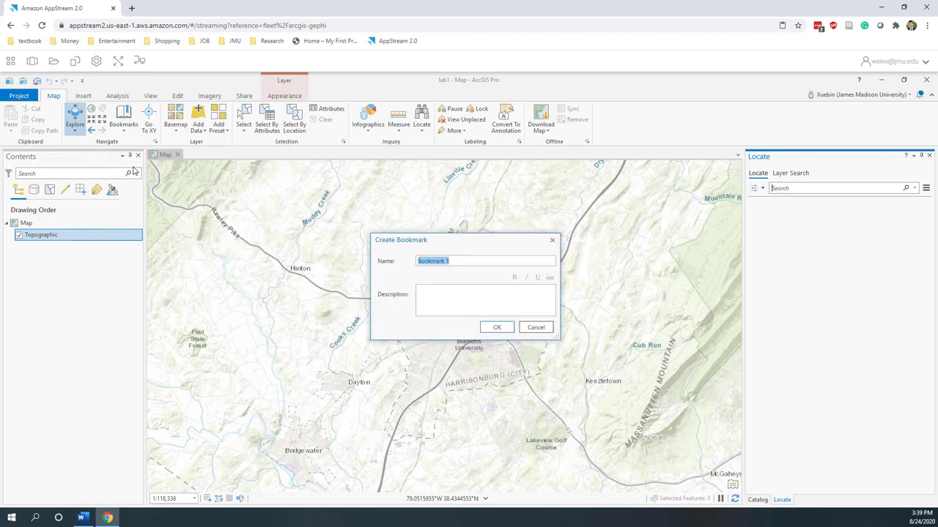
type("harrisonburg")
left_click(491, 328)
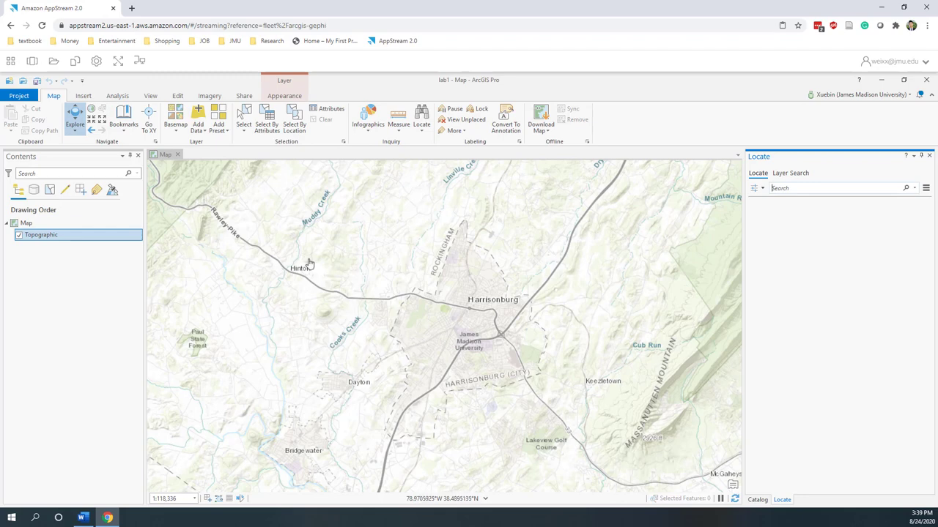
left_click(125, 125)
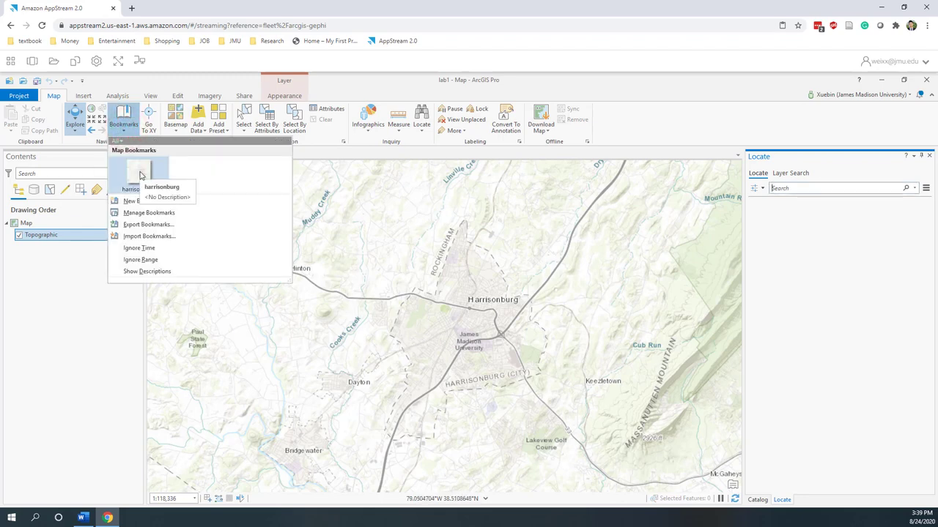
left_click(83, 359)
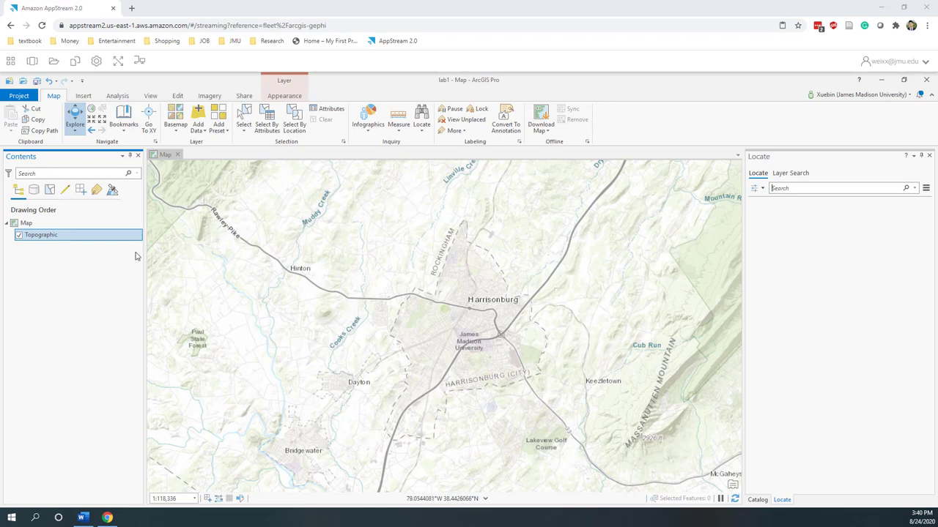
Switch the basemap to World Imagery.
left_click(176, 129)
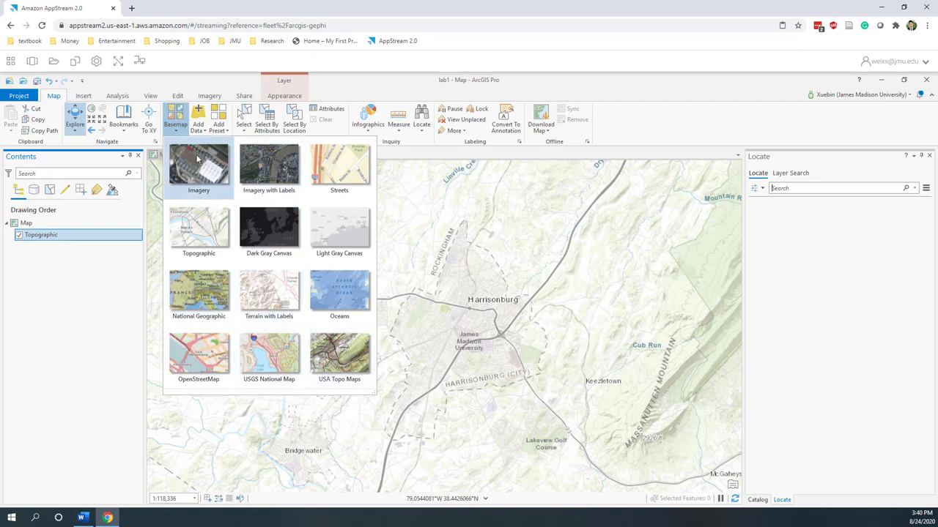
left_click(213, 178)
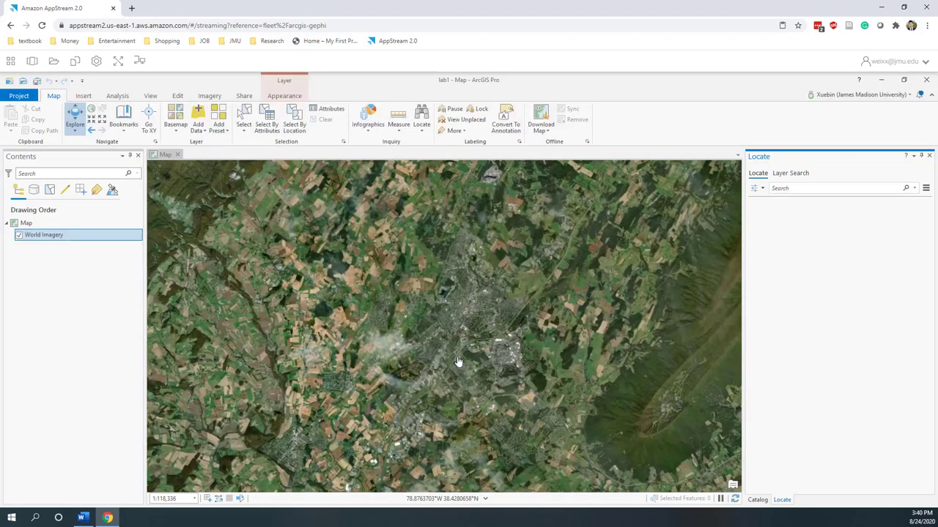
scroll(472, 335, "up", 10)
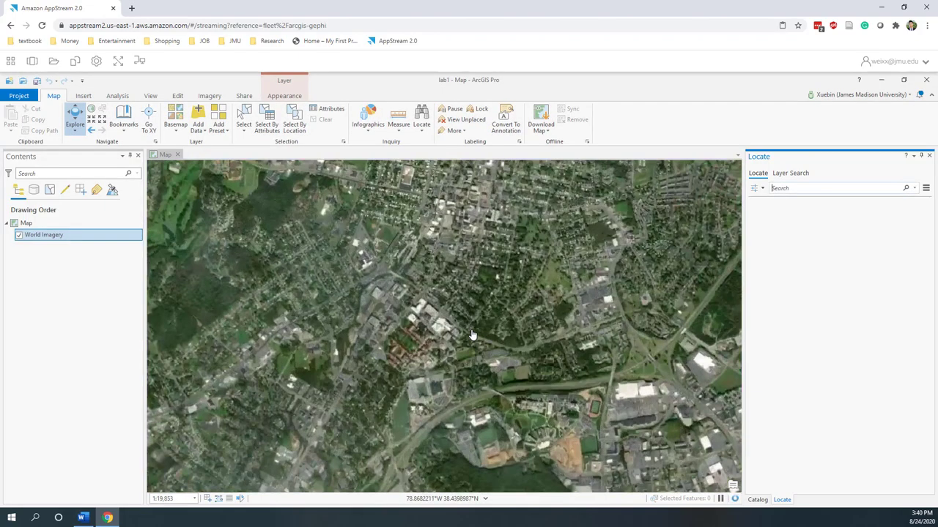
Return the map to the saved harrisonburg bookmark extent.
scroll(563, 368, "down", 3)
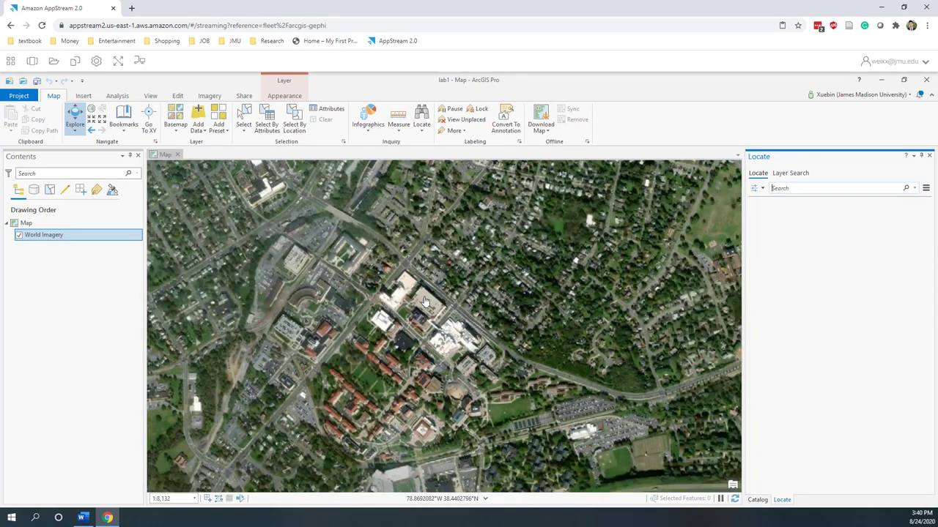
scroll(425, 302, "up", 6)
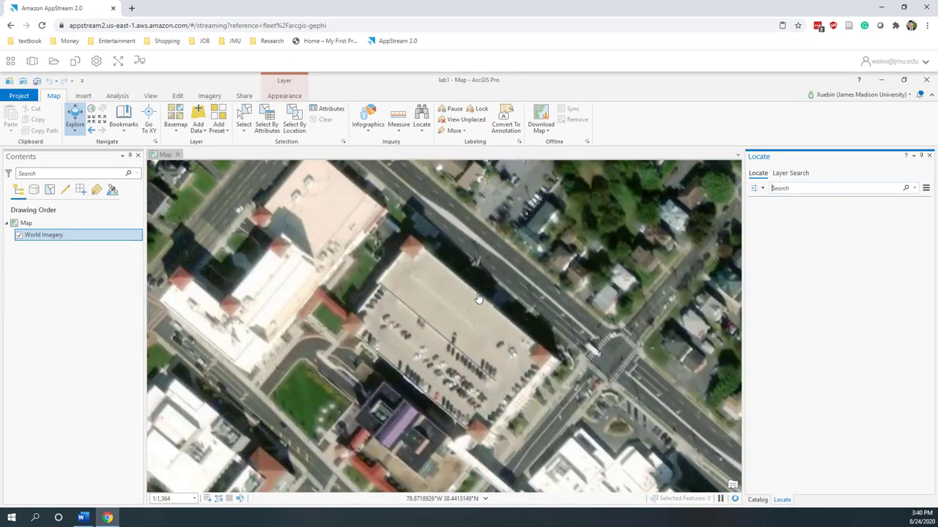
scroll(462, 298, "down", 6)
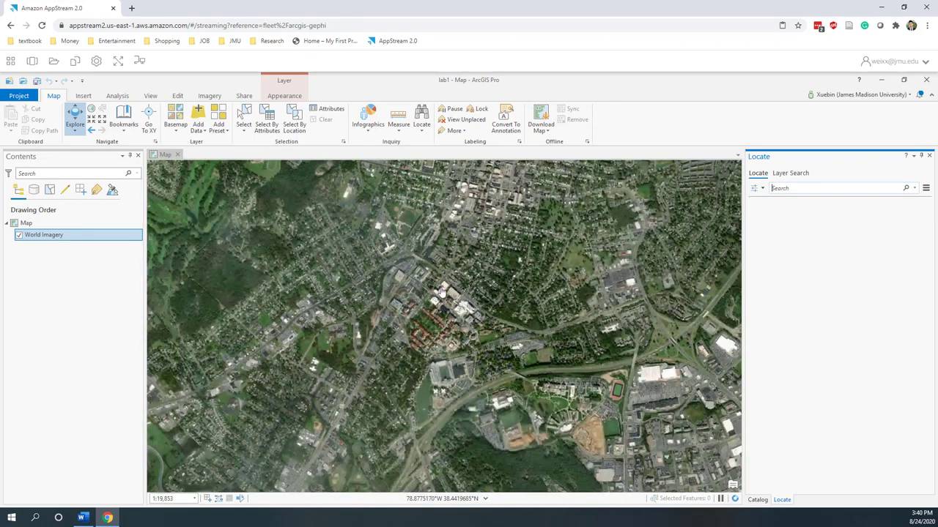
scroll(441, 293, "up", 2)
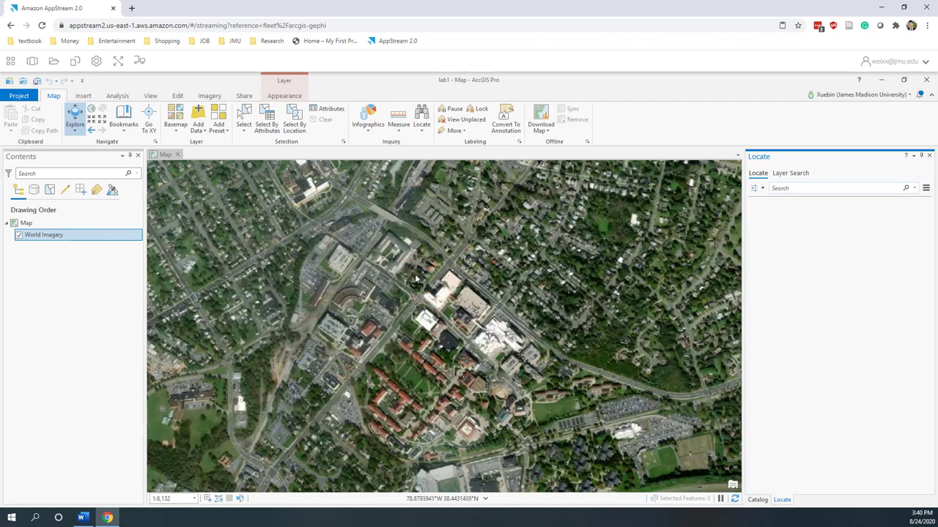
left_click(123, 132)
left_click(138, 174)
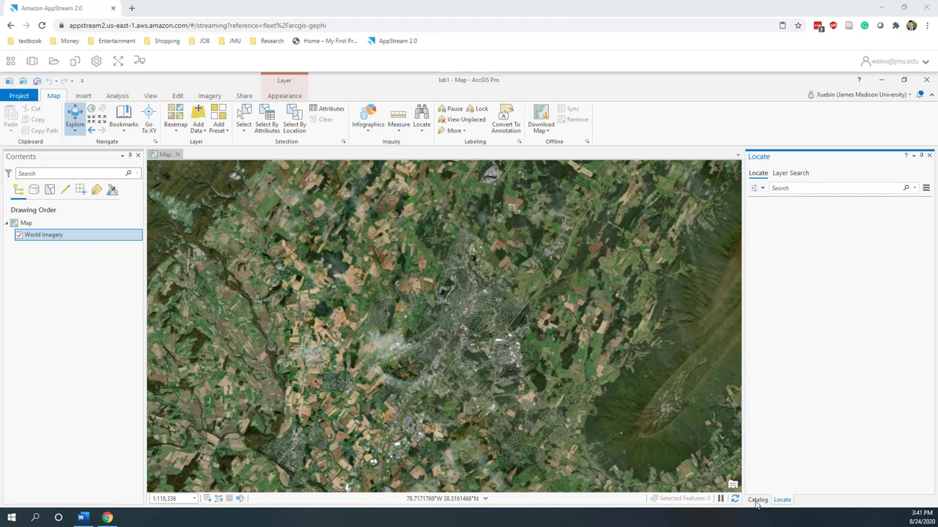
Close Locate and filter Living Atlas to Environment > Elevation and bathymetry.
left_click(928, 157)
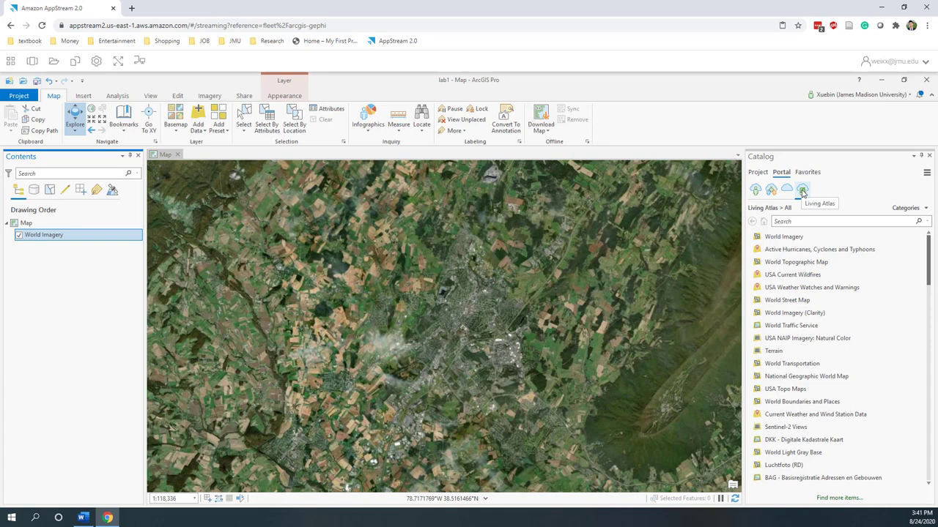
left_click(927, 210)
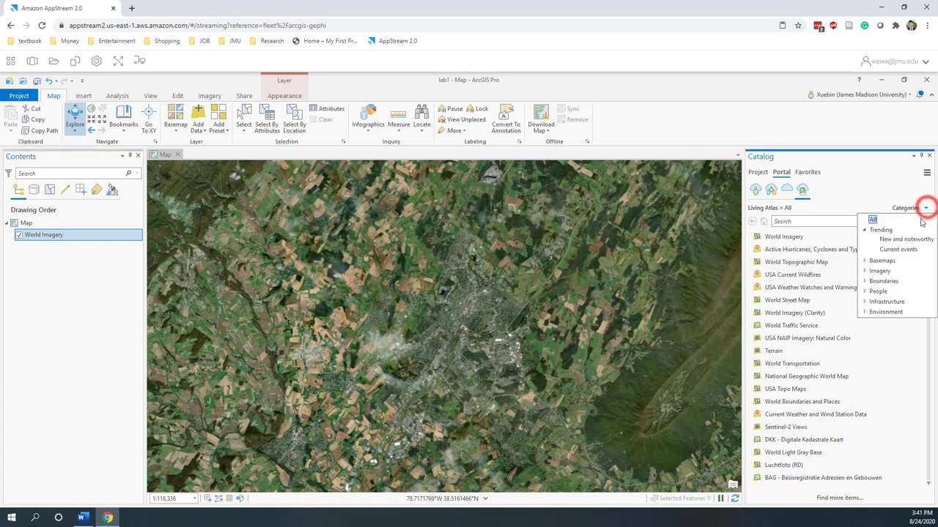
left_click(865, 314)
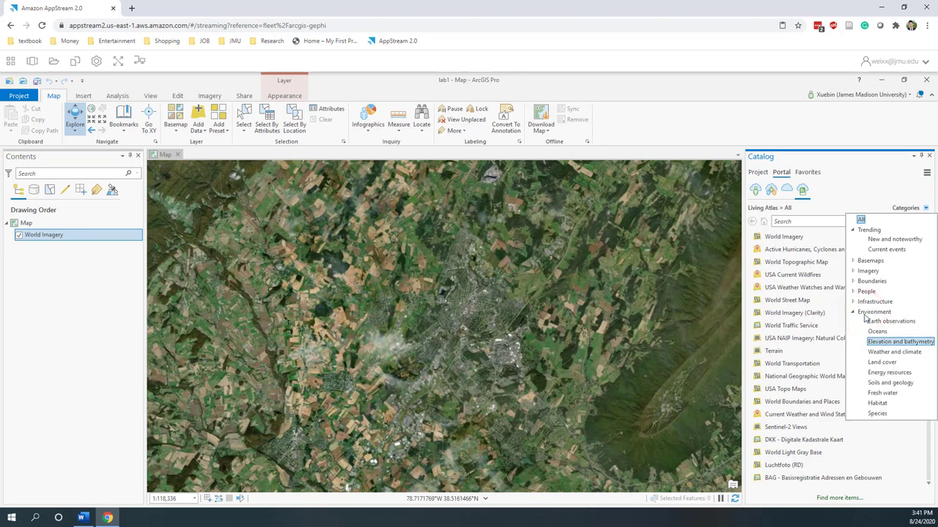
left_click(876, 342)
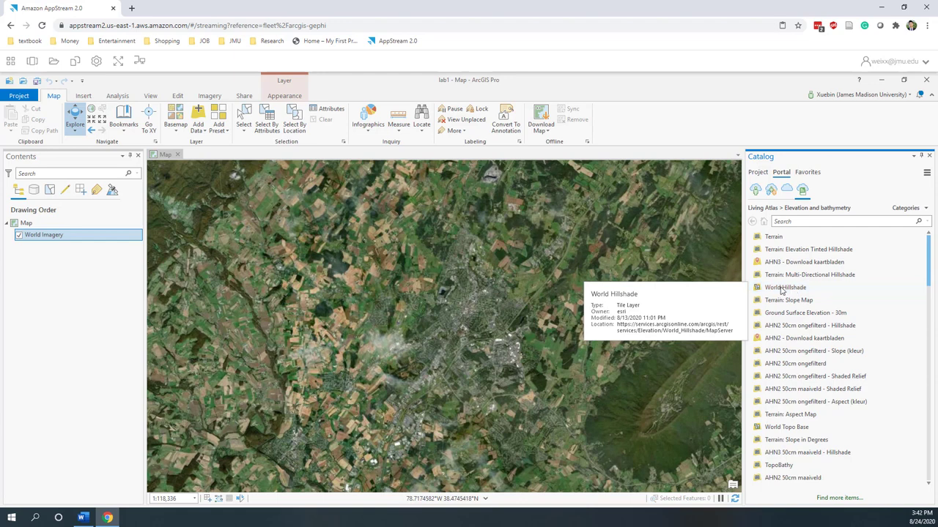
Add the World Hillshade layer from Living Atlas to the map.
left_click_drag(777, 289, 510, 280)
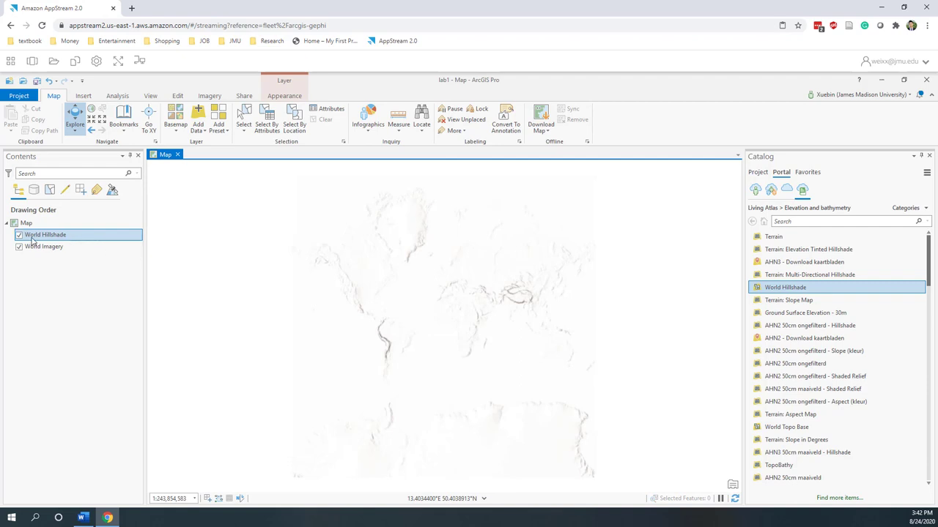
scroll(406, 270, "down", 3)
scroll(406, 270, "up", 3)
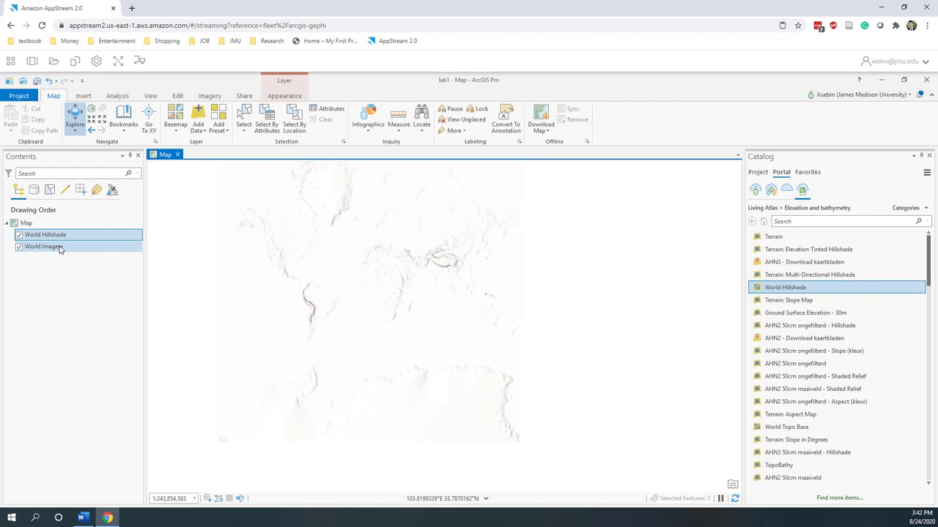
Move World Hillshade below World Imagery in the Contents pane.
left_click(73, 303)
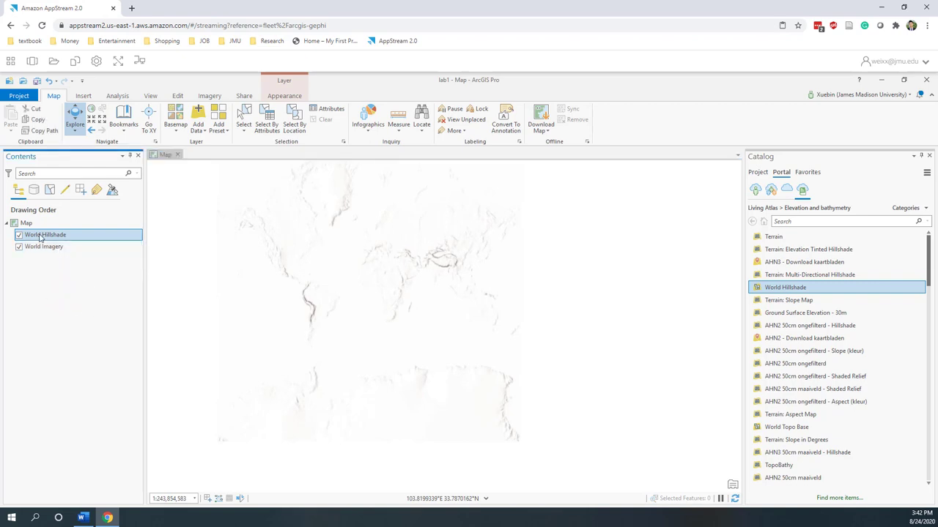
left_click(40, 235)
left_click_drag(59, 265, 51, 254)
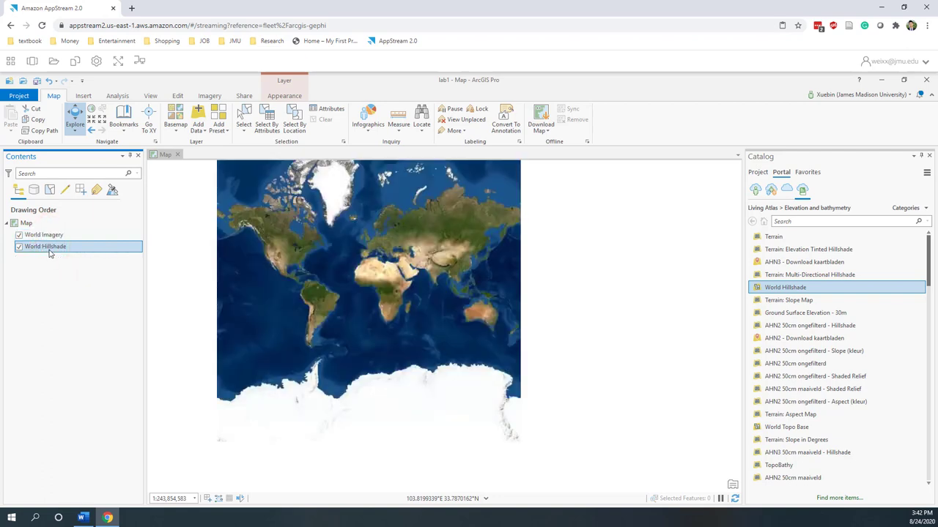
left_click(123, 126)
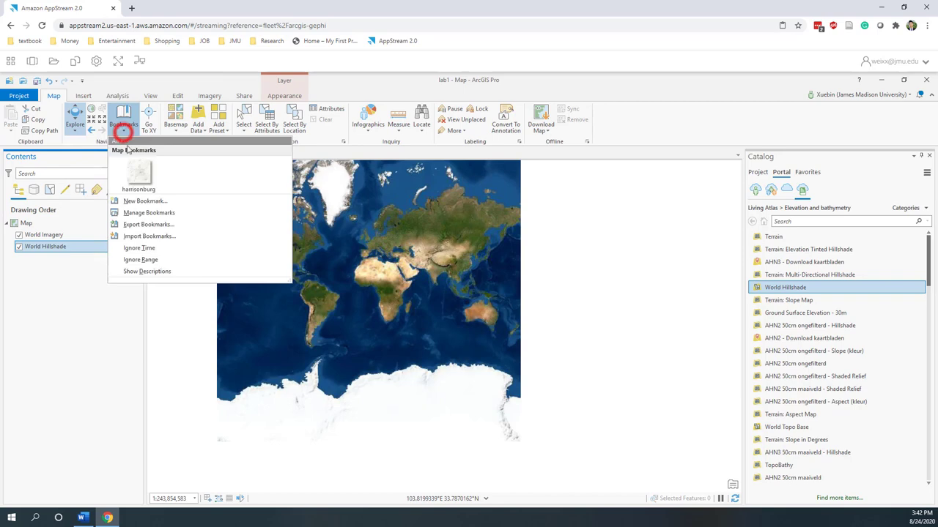
Zoom to the harrisonburg bookmark and make World Imagery the only selected layer.
left_click(138, 182)
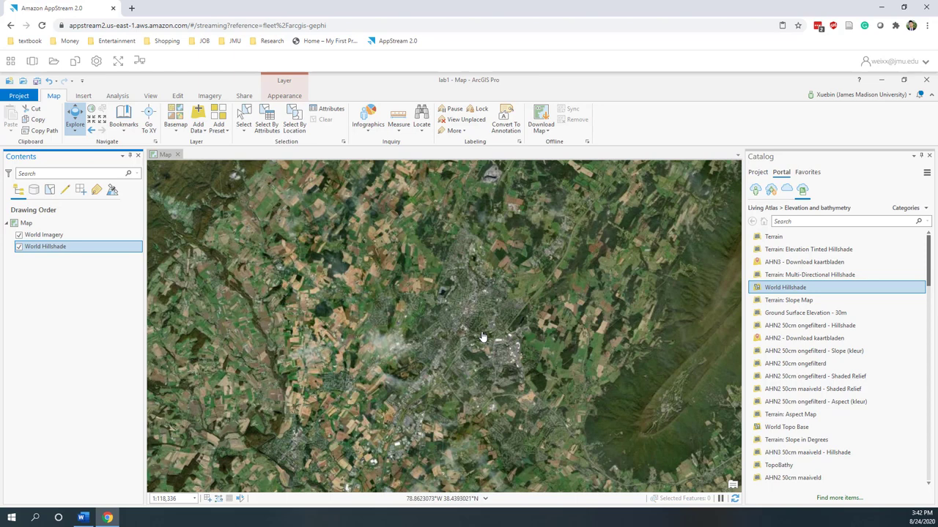
left_click(52, 235, "shift")
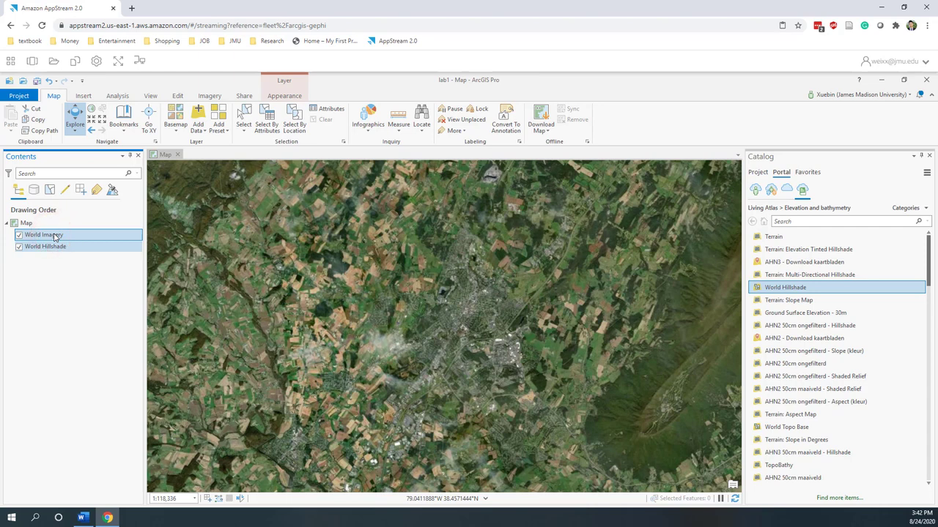
left_click(53, 236)
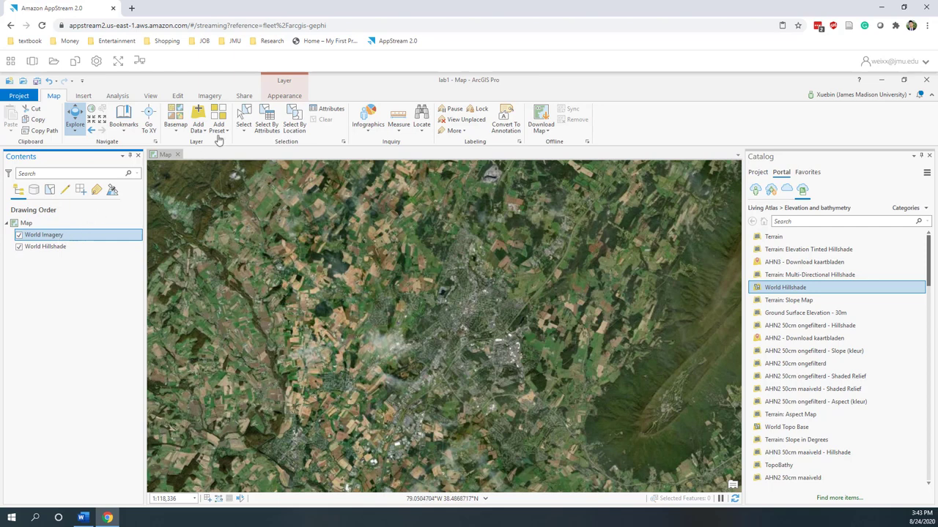
Set World Imagery's layer transparency to 50% and zoom in to check the hillshade.
left_click(276, 101)
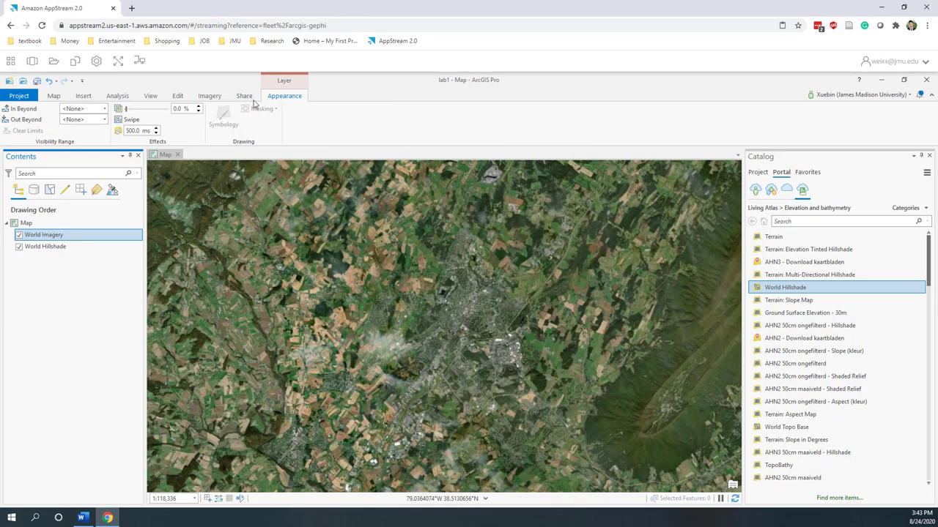
double_click(183, 108)
type("50")
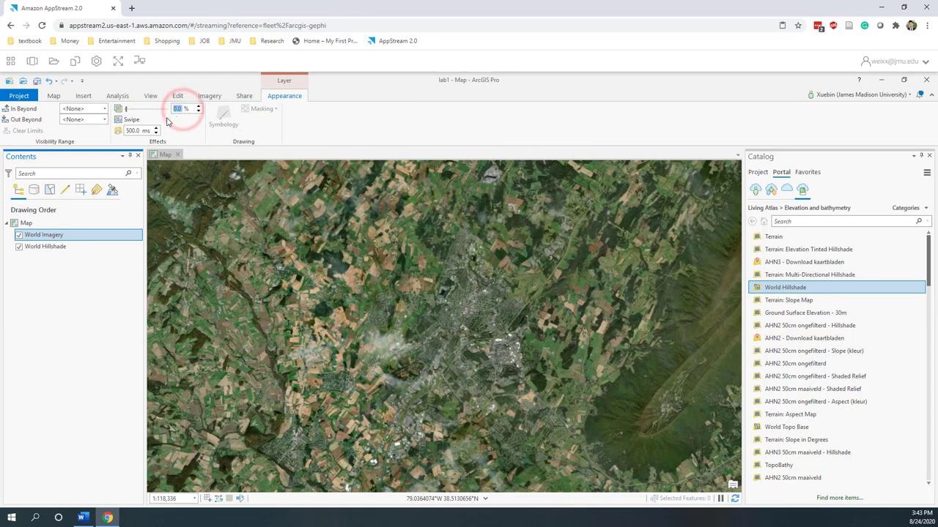
left_click(86, 308)
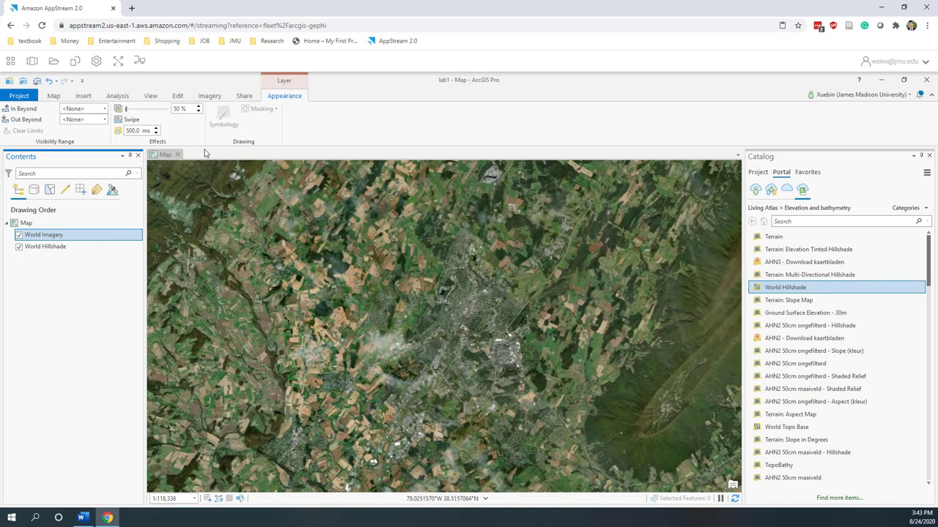
left_click(105, 324)
scroll(463, 353, "up", 4)
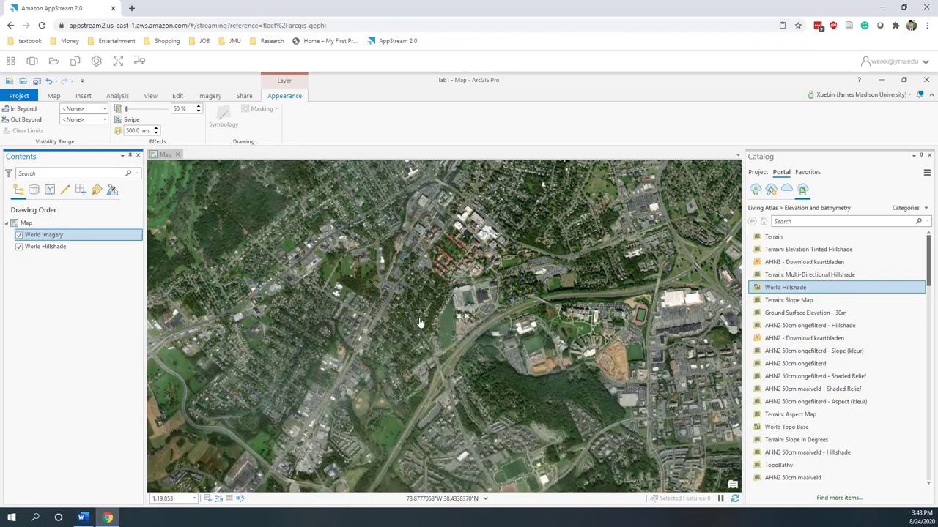
scroll(419, 323, "up", 2)
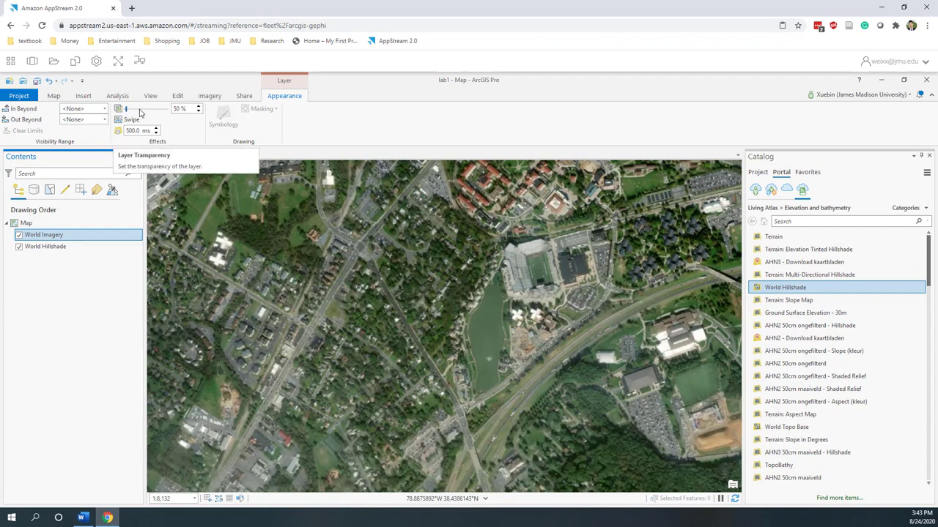
Lower World Imagery's layer transparency from 50% to 25% and inspect the result.
left_click_drag(143, 109, 136, 110)
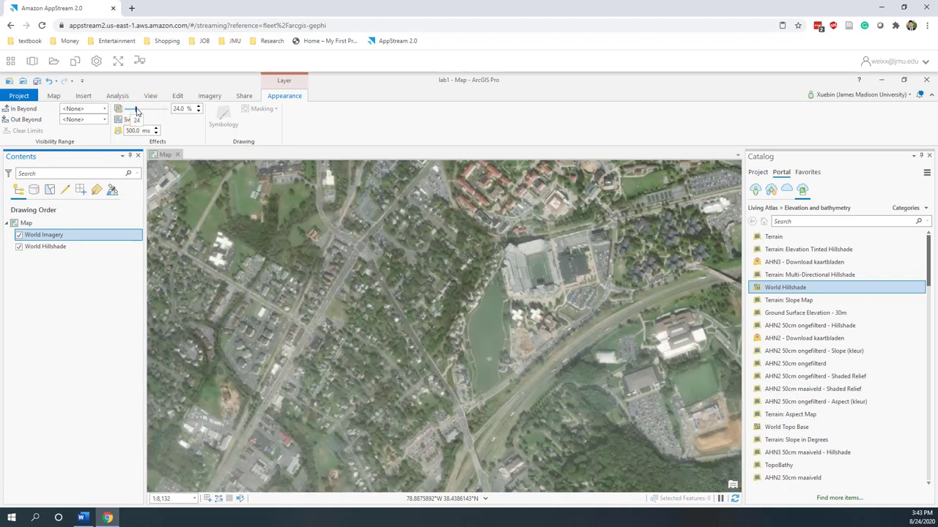
double_click(179, 108)
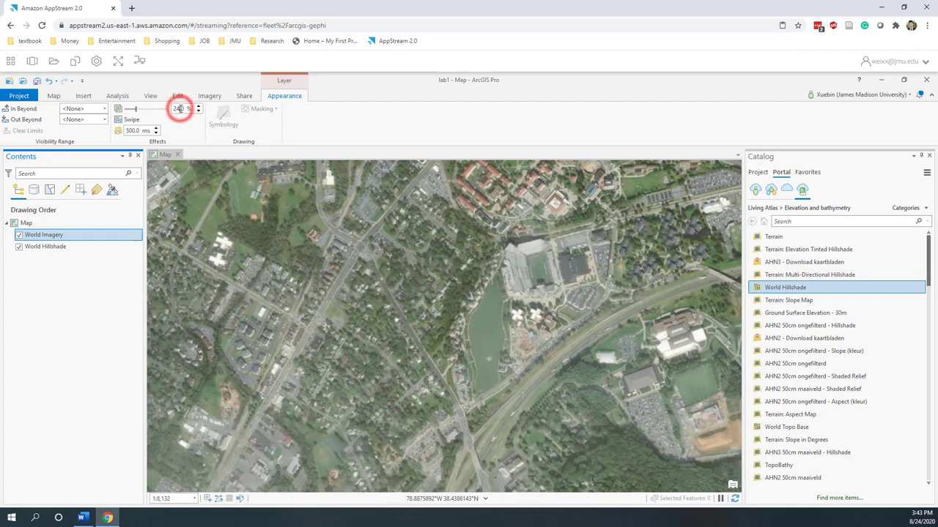
type("0")
key("Return")
key("ctrl+z")
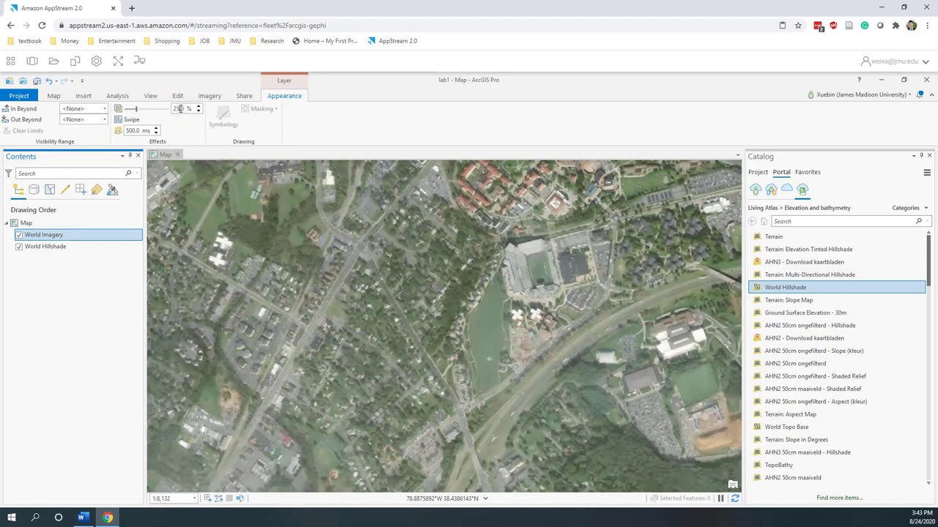
left_click(50, 356)
scroll(327, 334, "down", 2)
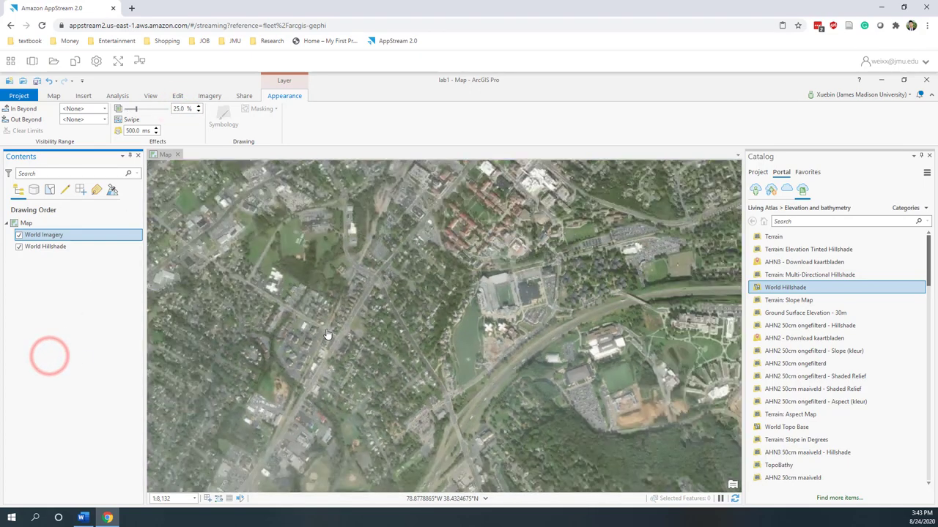
scroll(327, 334, "down", 2)
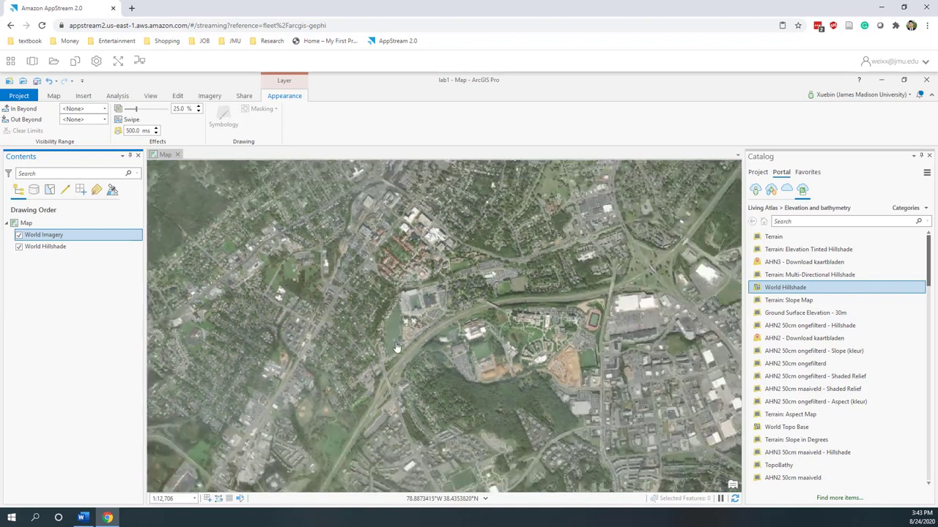
scroll(584, 382, "up", 2)
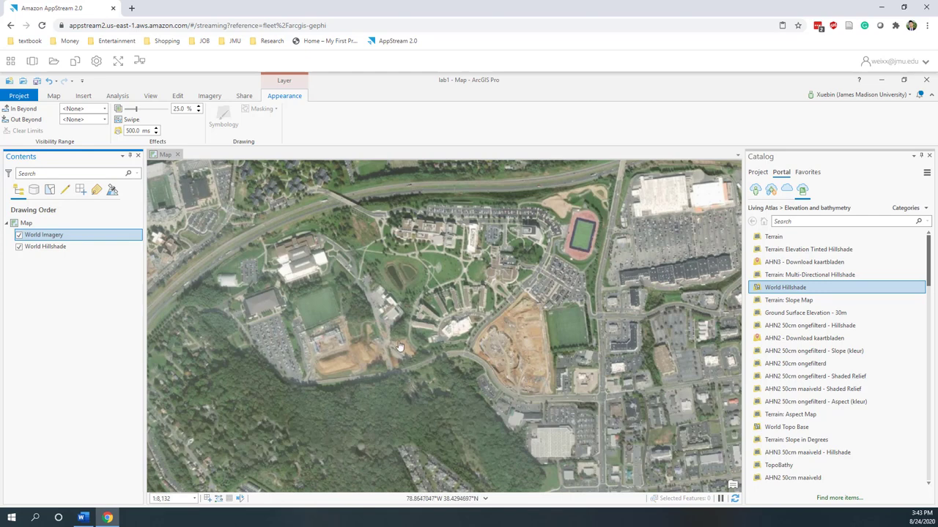
left_click(19, 248)
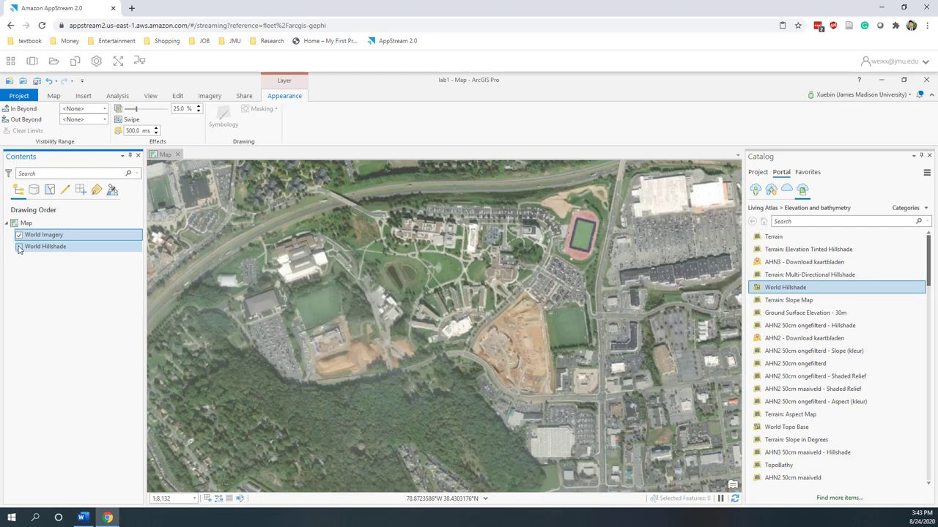
left_click(19, 248)
left_click(19, 247)
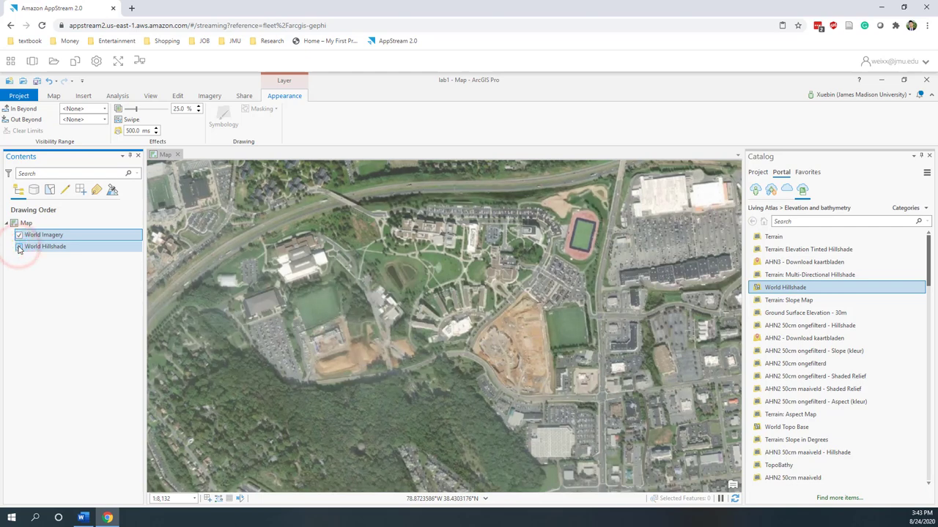
left_click(19, 247)
left_click(19, 248)
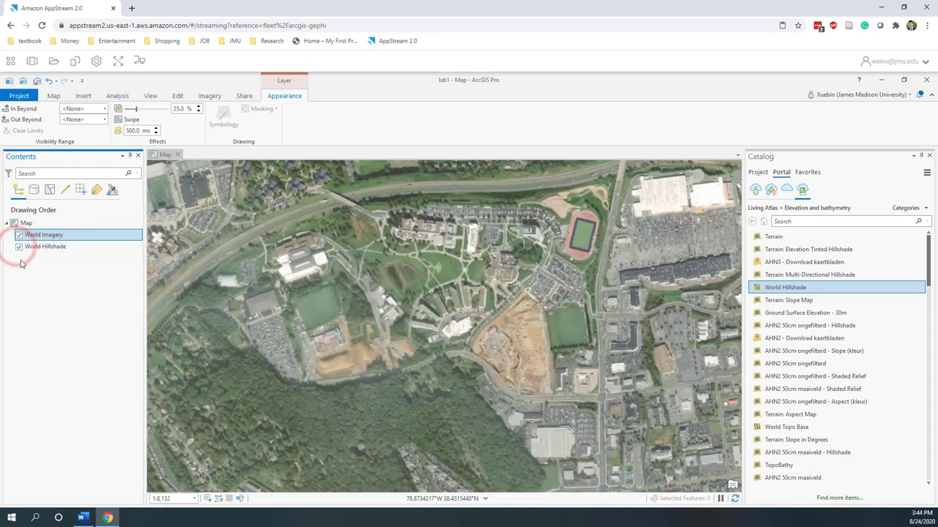
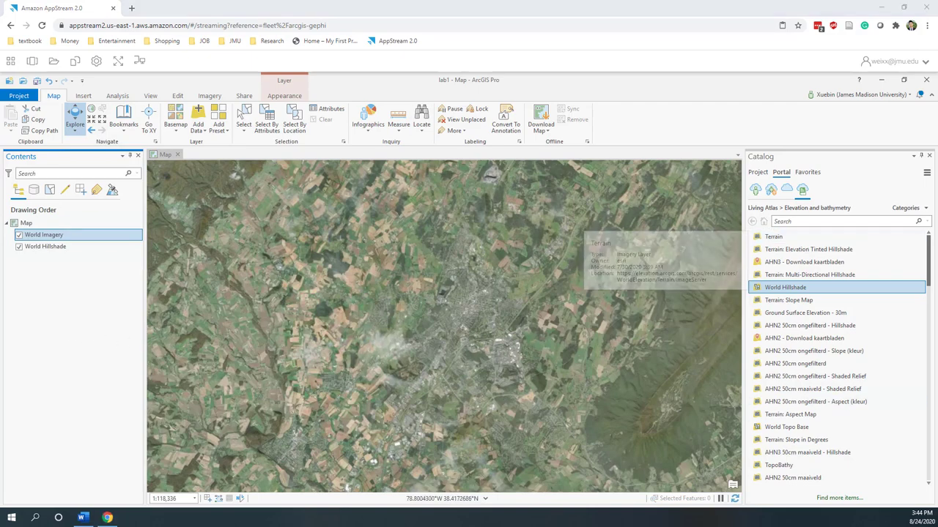
scroll(615, 310, "down", 2)
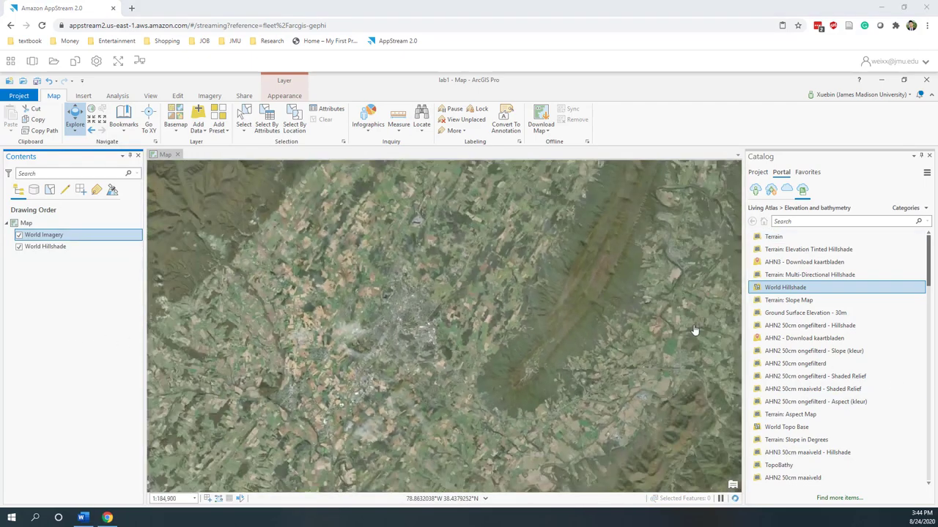
scroll(615, 310, "up", 5)
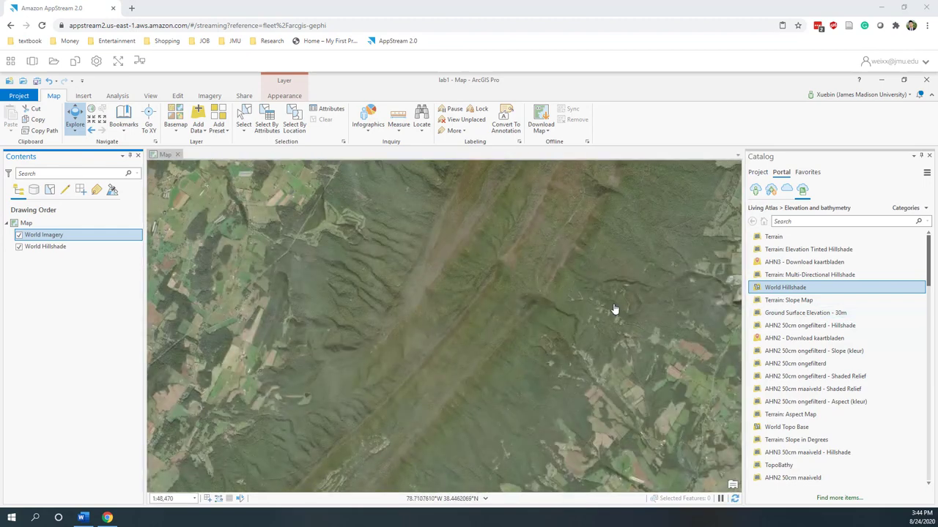
left_click(19, 247)
left_click(19, 248)
left_click(19, 248)
left_click(19, 248)
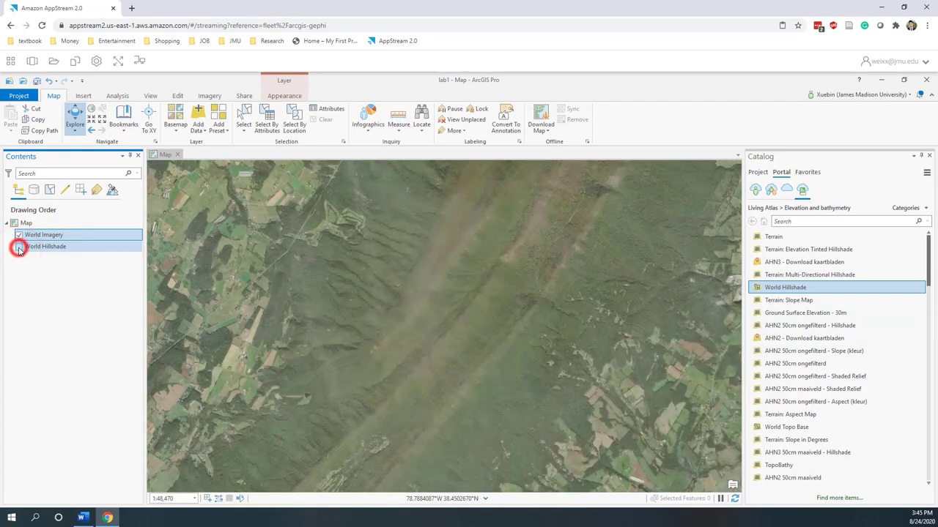
left_click(19, 247)
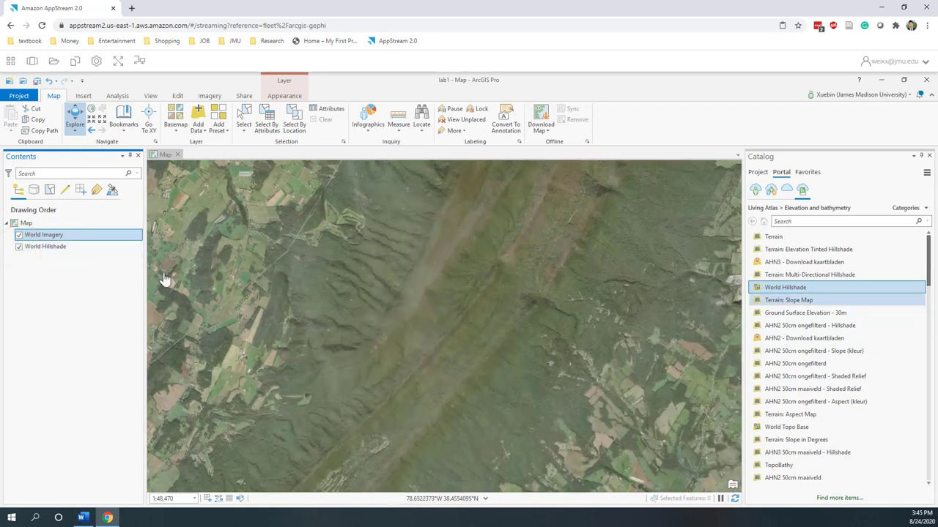
left_click(813, 317)
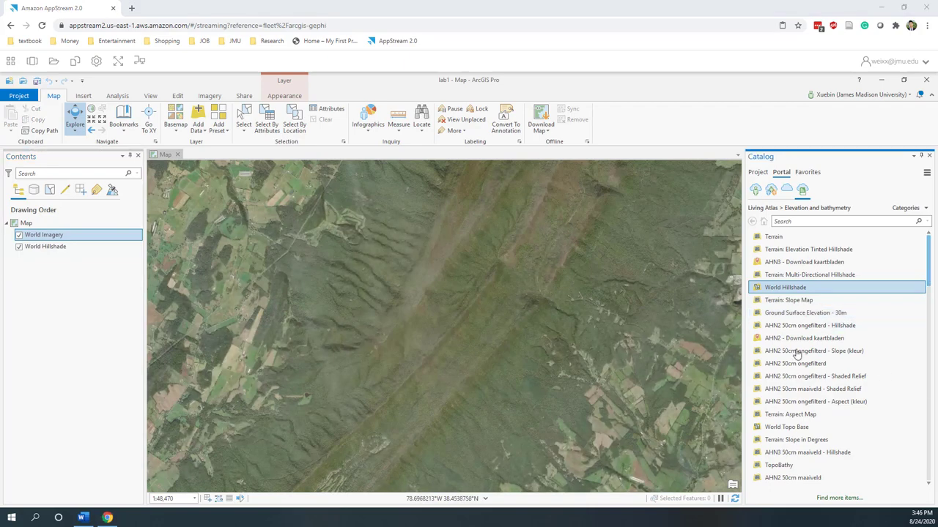
scroll(501, 280, "down", 3)
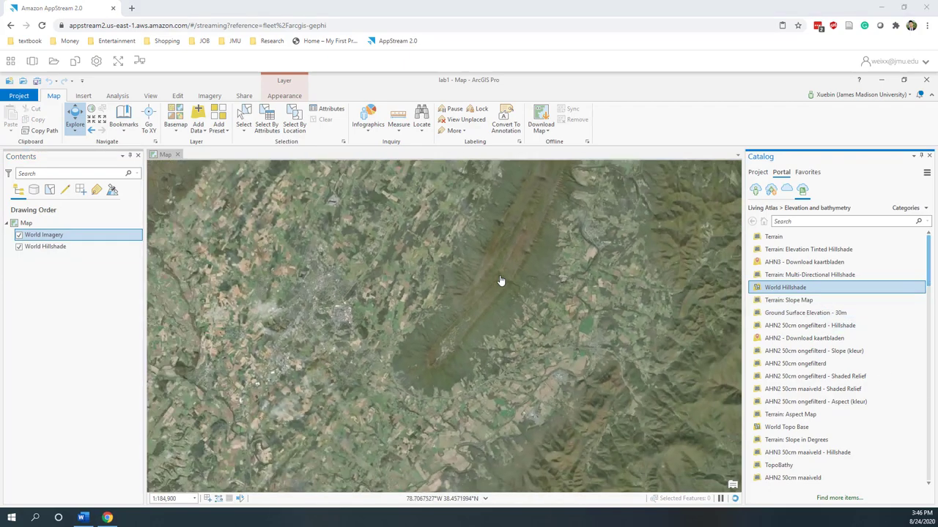
right_click(60, 250)
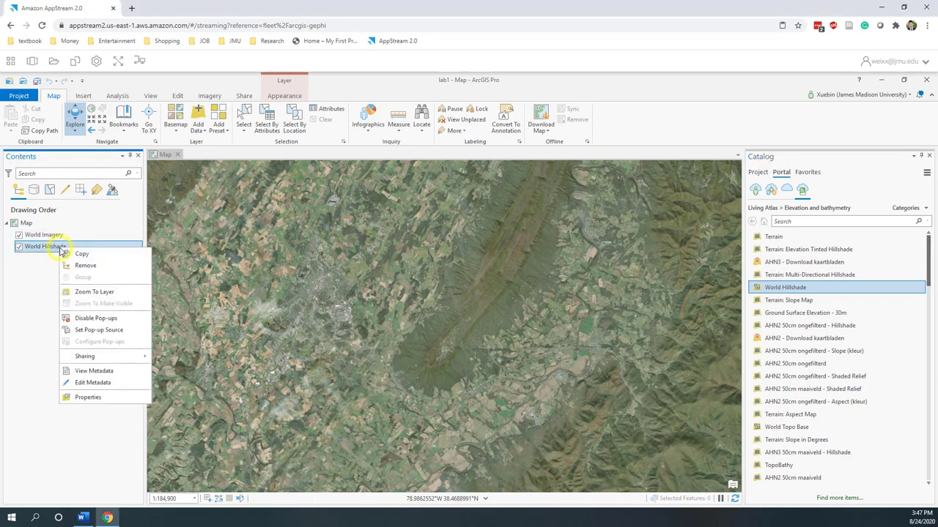
left_click(87, 401)
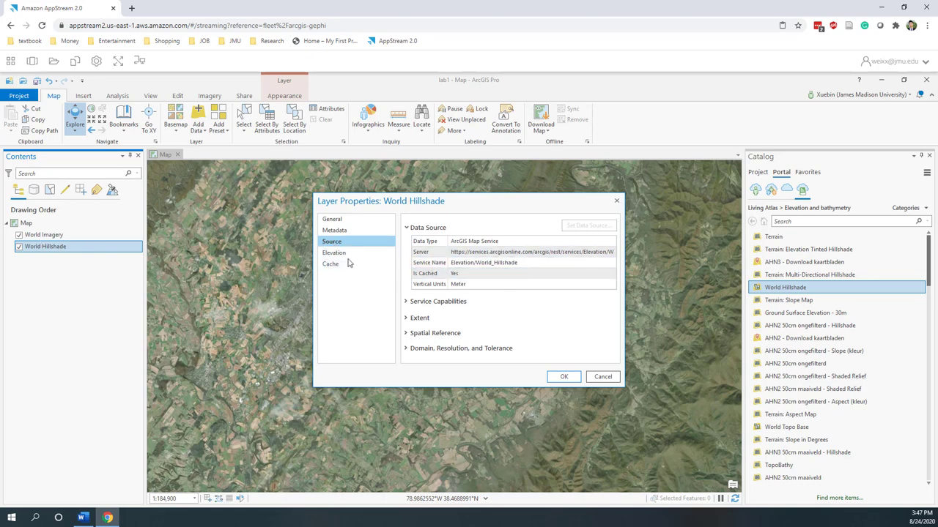
left_click(406, 333)
scroll(524, 304, "down", 1)
scroll(523, 304, "down", 1)
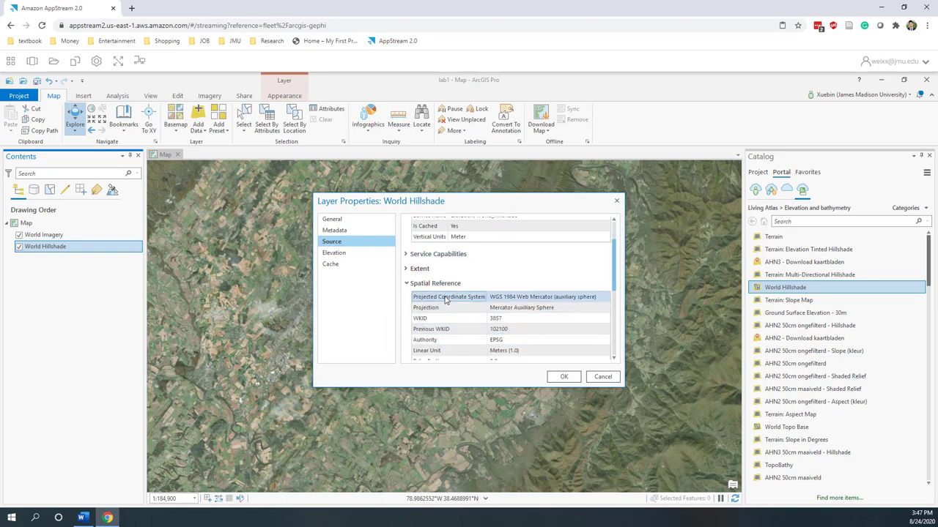
scroll(445, 301, "down", 2)
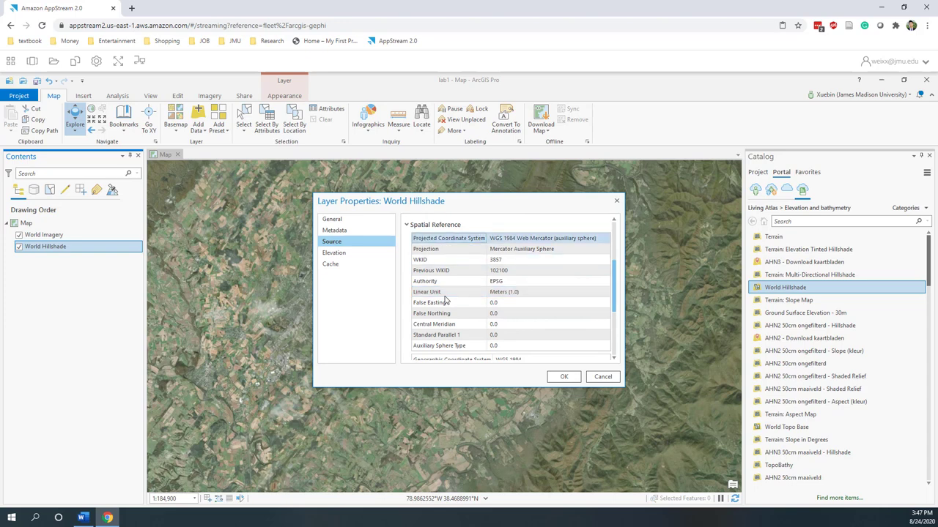
scroll(439, 302, "down", 2)
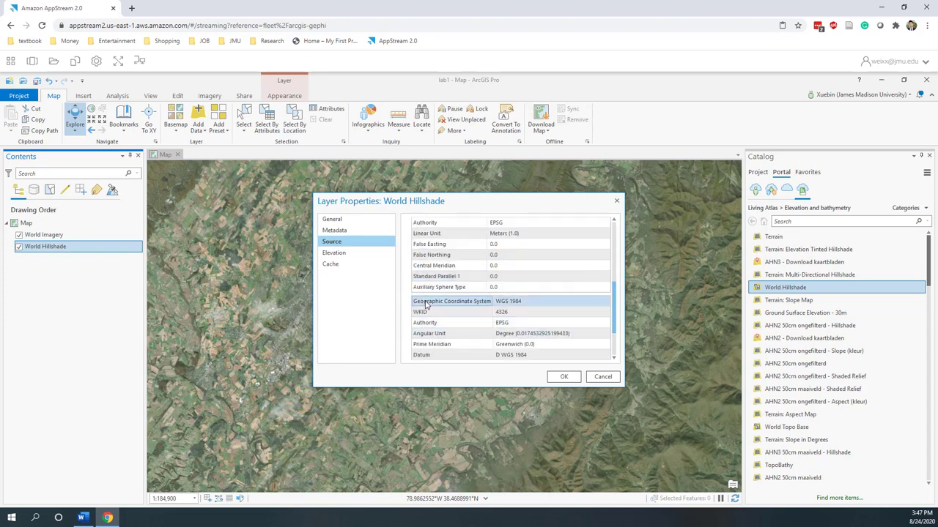
scroll(427, 304, "up", 2)
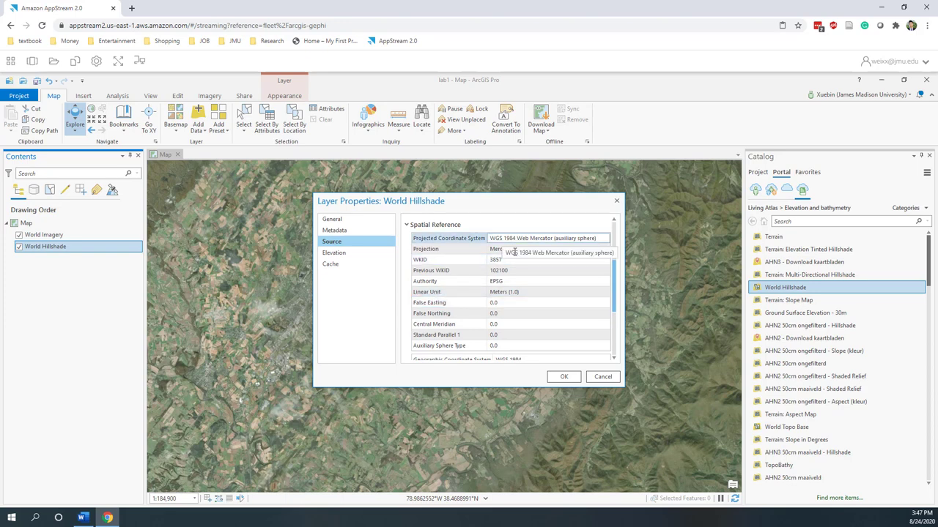
scroll(514, 256, "down", 2)
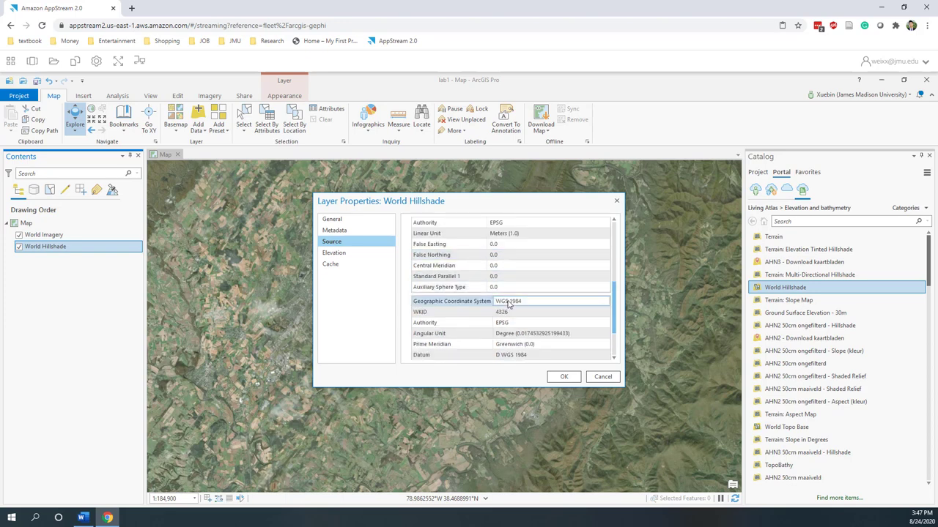
left_click(603, 378)
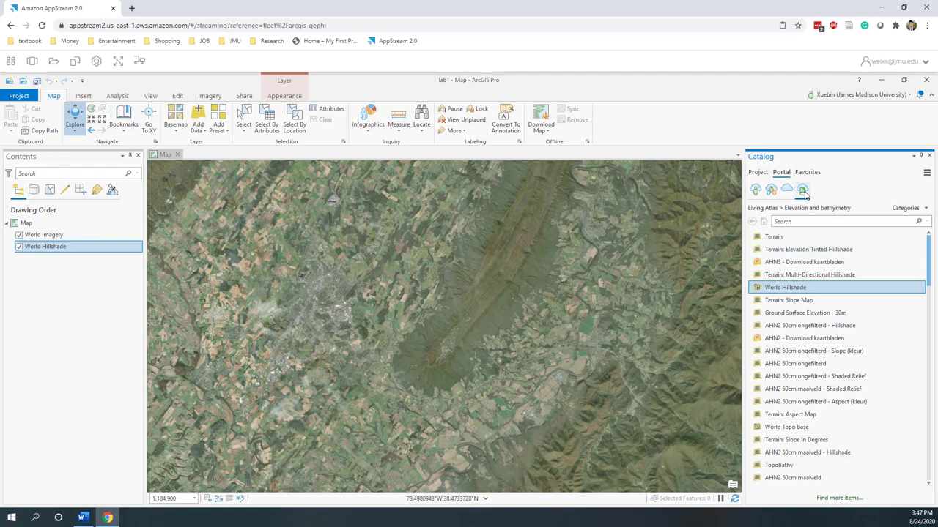
Filter Living Atlas to Boundaries > Administrative, listing USA States and USA Counties (Generalized).
left_click(920, 210)
left_click(925, 208)
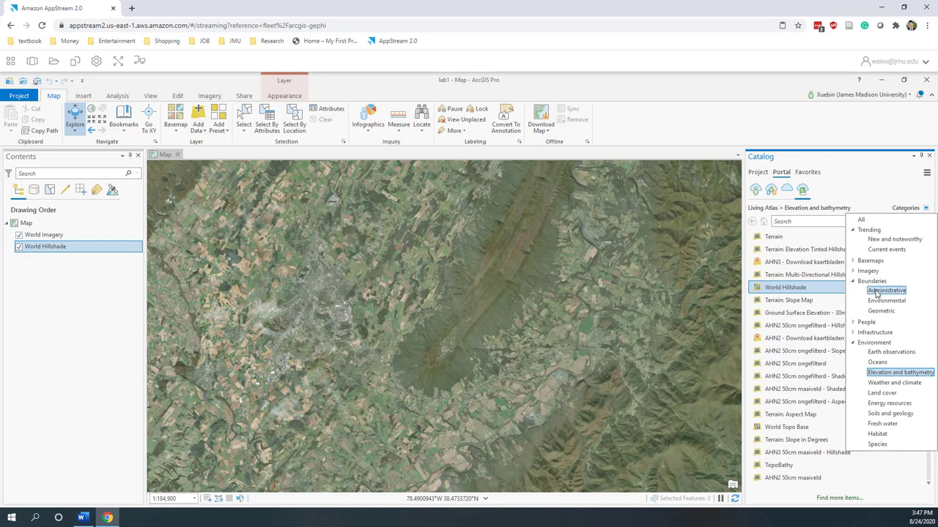
left_click(876, 291)
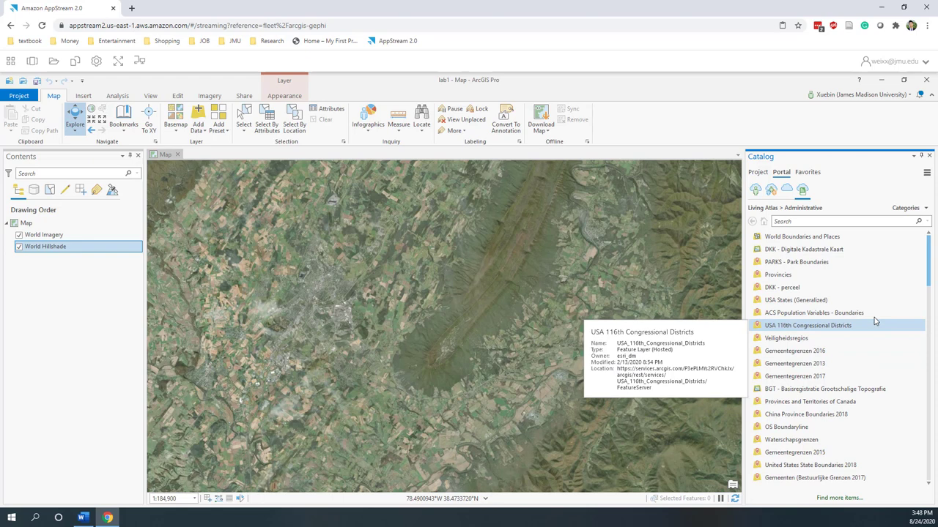
scroll(874, 318, "down", 1)
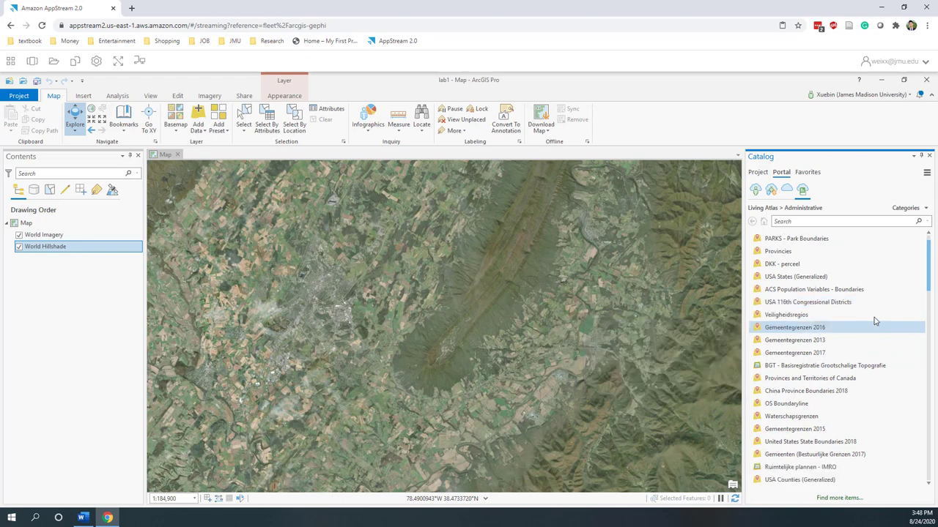
scroll(874, 318, "down", 1)
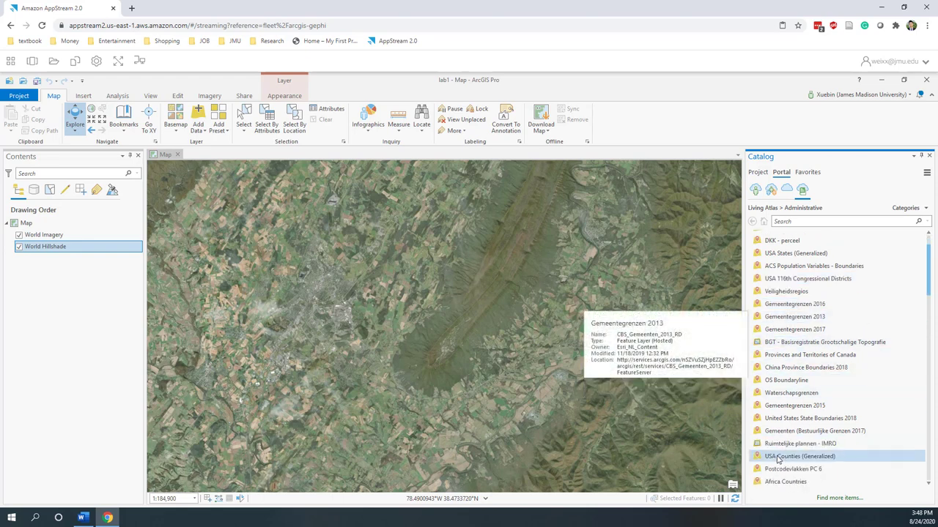
mouse_move(778, 459)
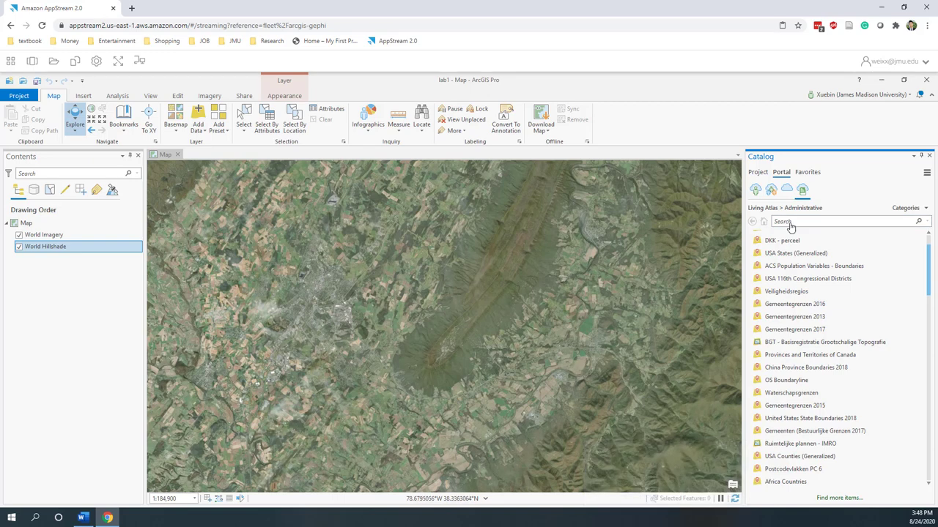
Drop USA Counties (Generalized) onto the lab1 map and go to the harrisonburg bookmark.
left_click_drag(779, 456, 496, 340)
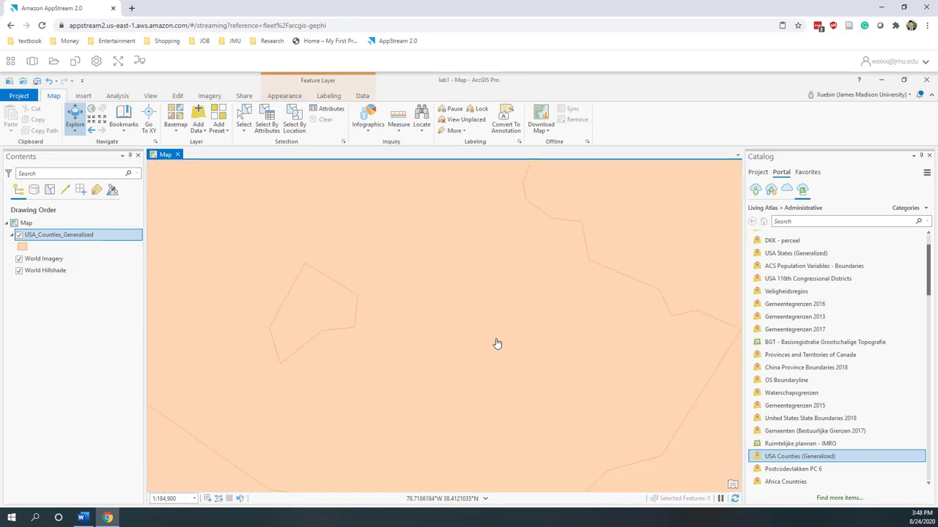
scroll(496, 344, "down", 6)
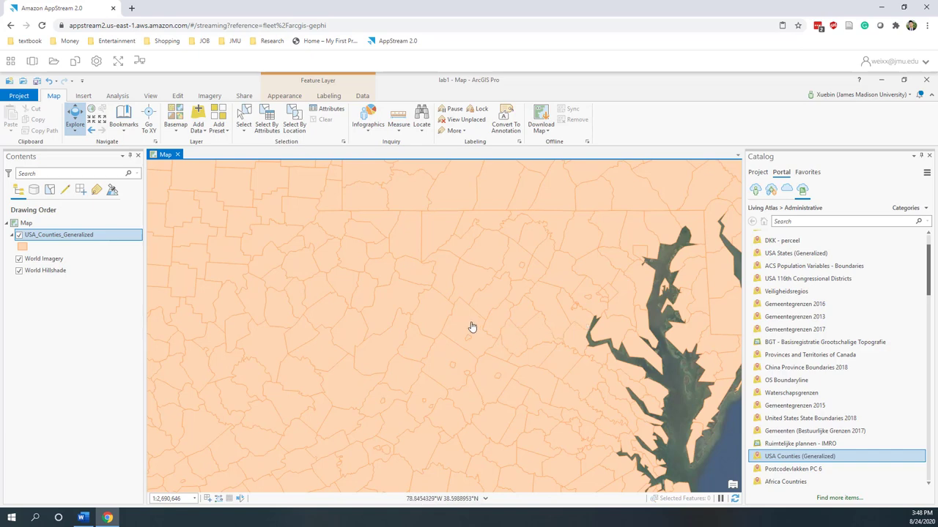
scroll(472, 327, "down", 5)
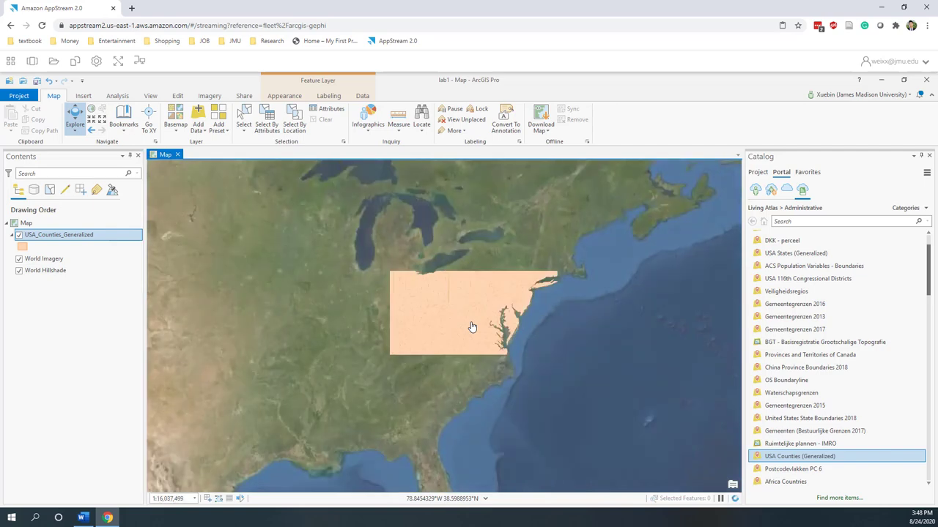
scroll(521, 330, "down", 3)
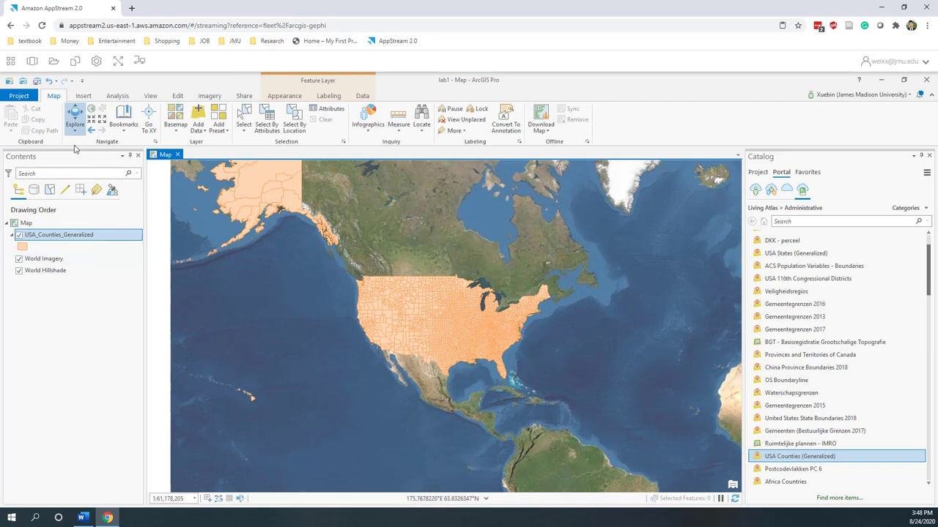
left_click(123, 125)
left_click(140, 173)
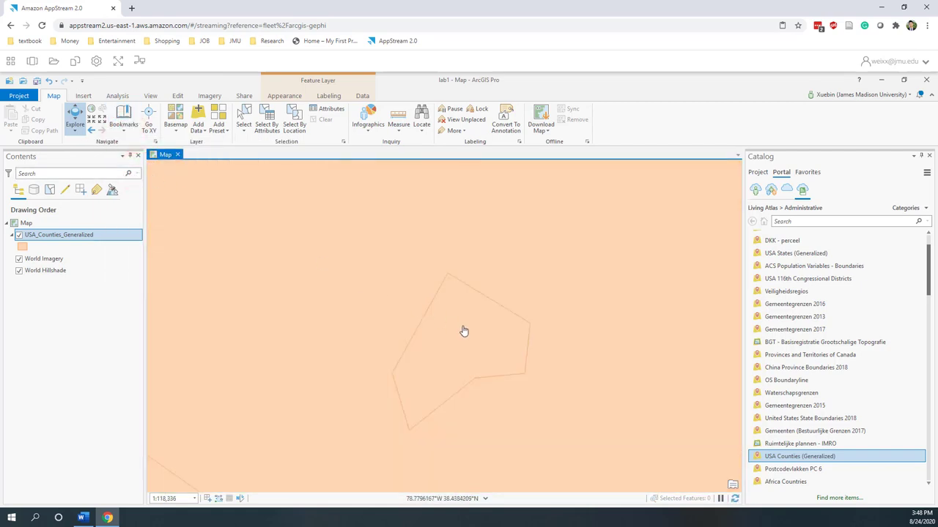
Read the Harrisonburg county pop-up showing FIPS 51660, then close it.
left_click(464, 332)
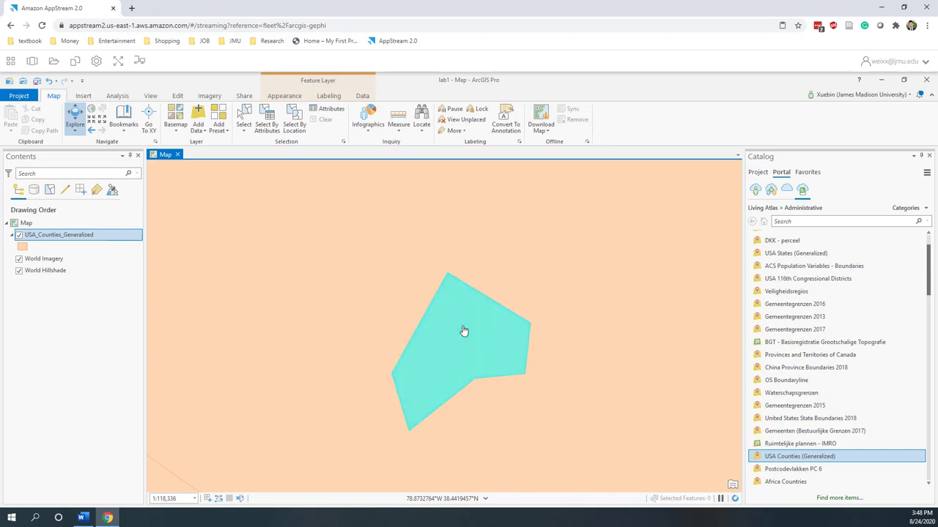
left_click(542, 229)
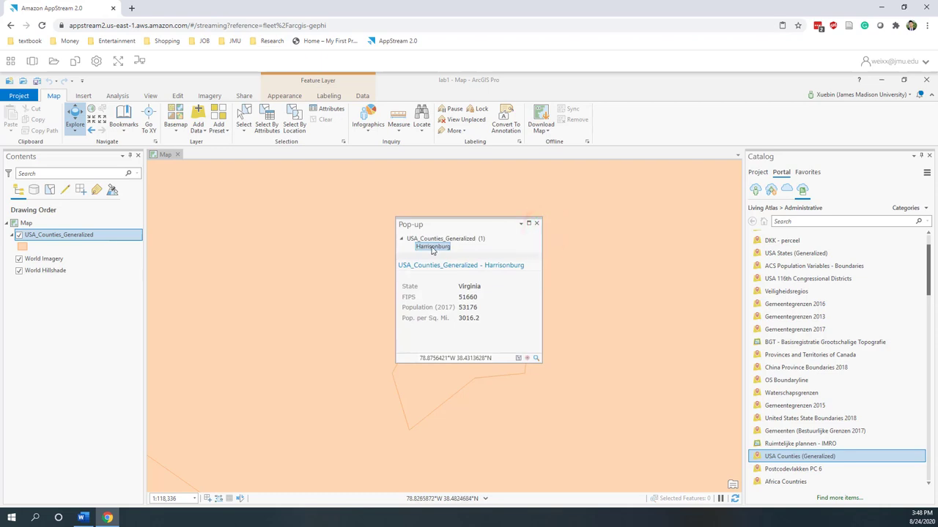
left_click_drag(464, 231, 546, 233)
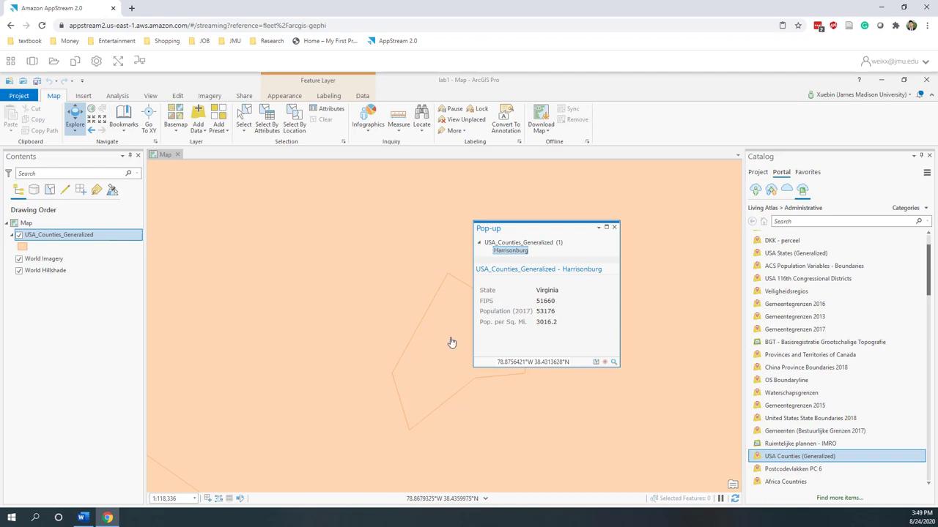
left_click(613, 227)
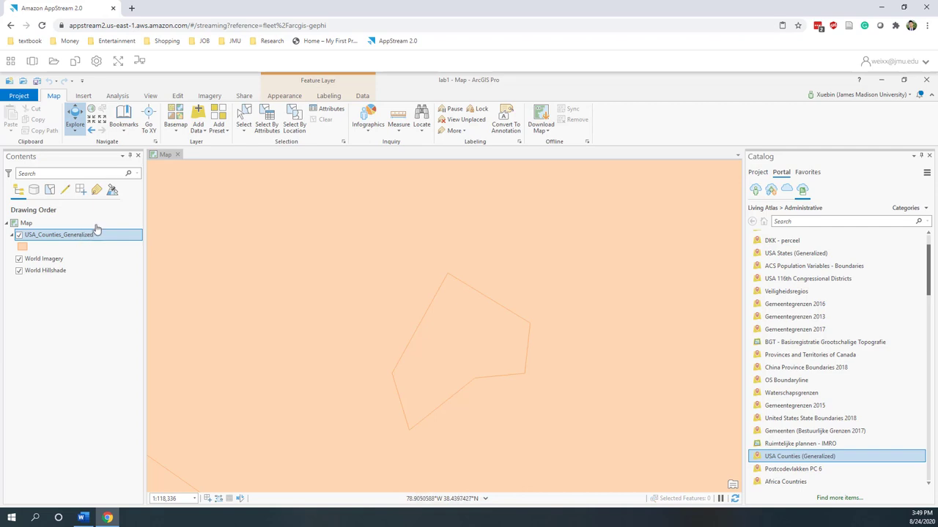
Start Select Layer By Attribute with USA_Counties_Generalized as the input layer.
left_click(267, 126)
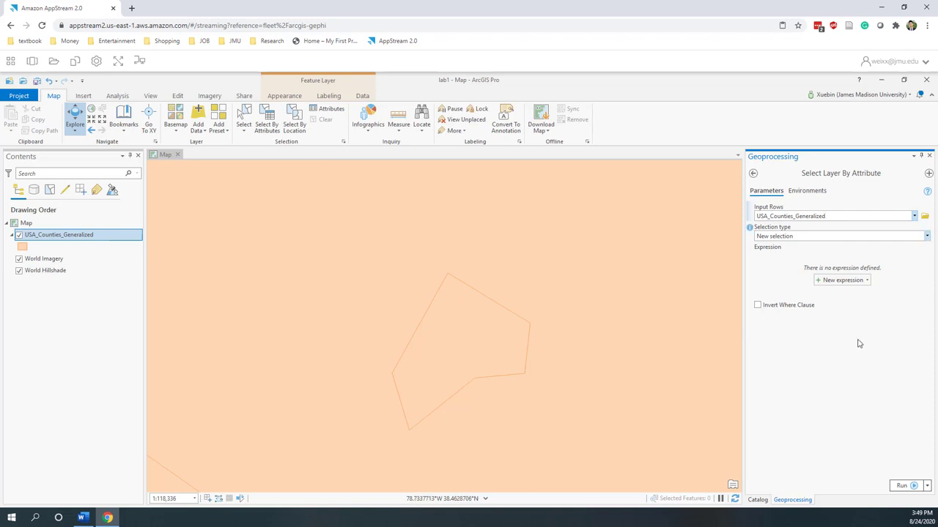
left_click(914, 216)
left_click(914, 216)
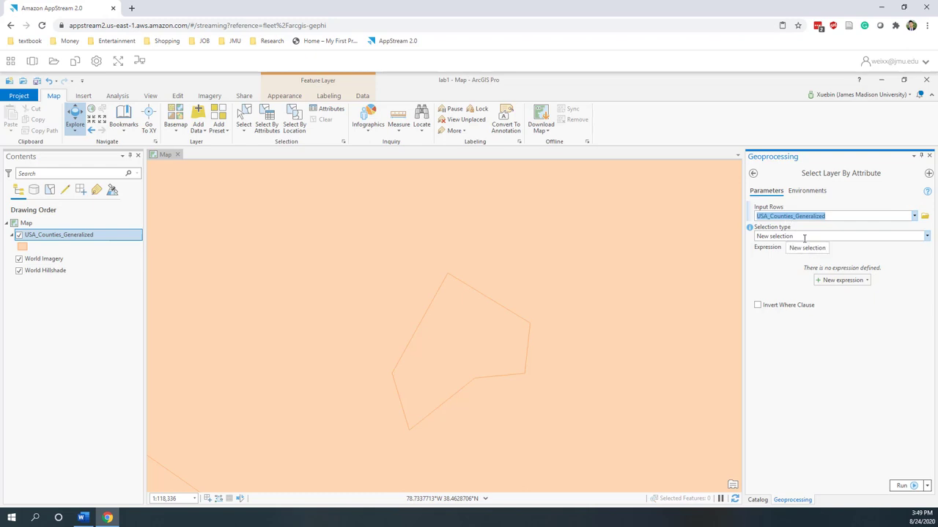
Build the clause FIPS is equal to 51660 and run the selection.
left_click(837, 282)
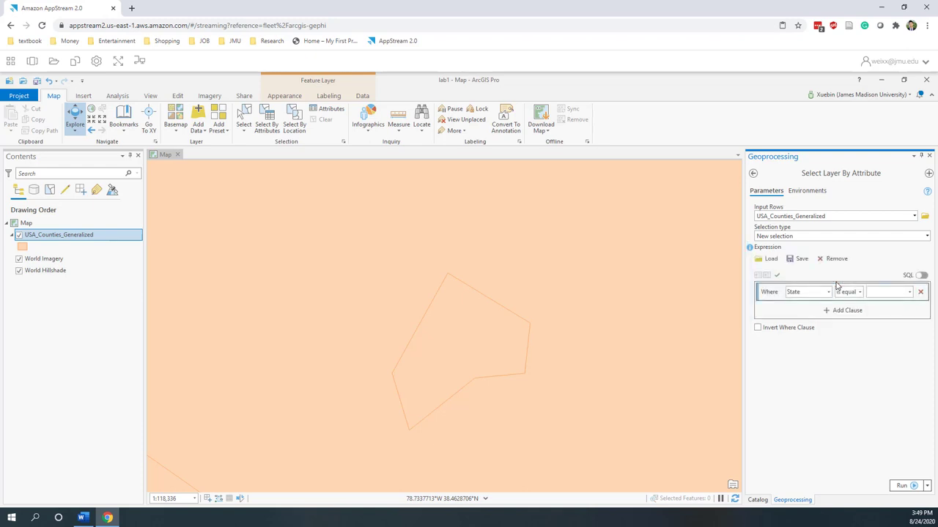
left_click(828, 293)
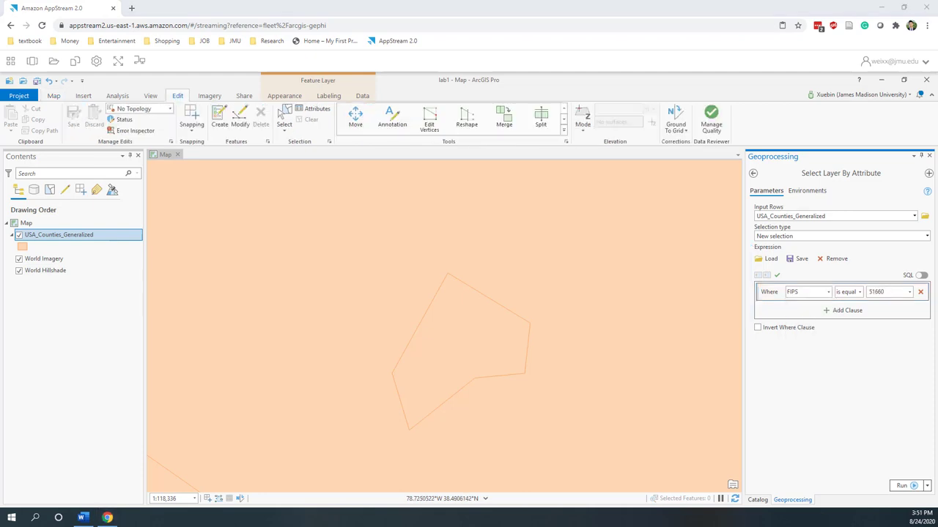
left_click(829, 293)
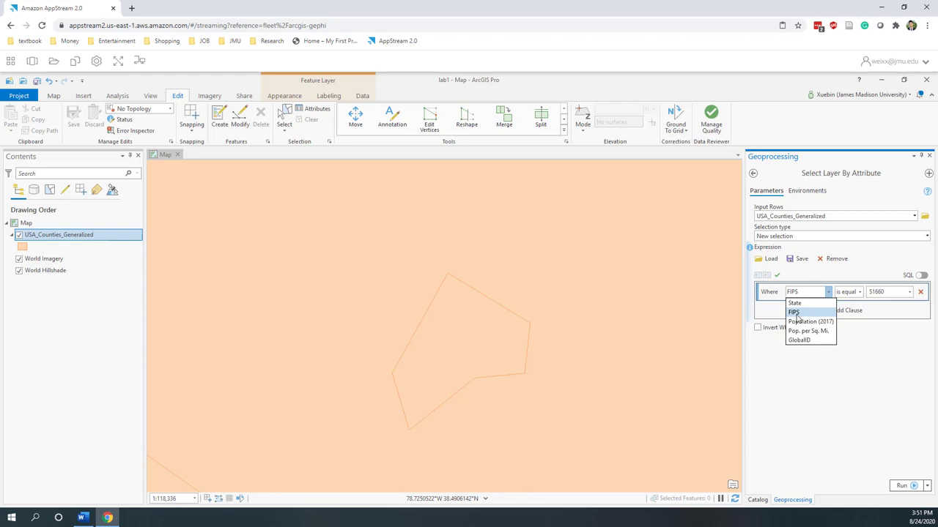
left_click(794, 312)
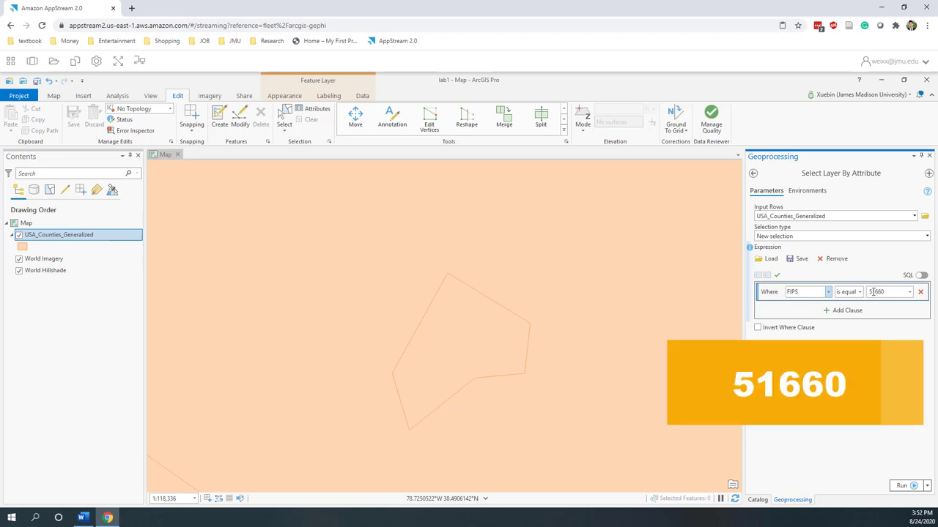
left_click(789, 444)
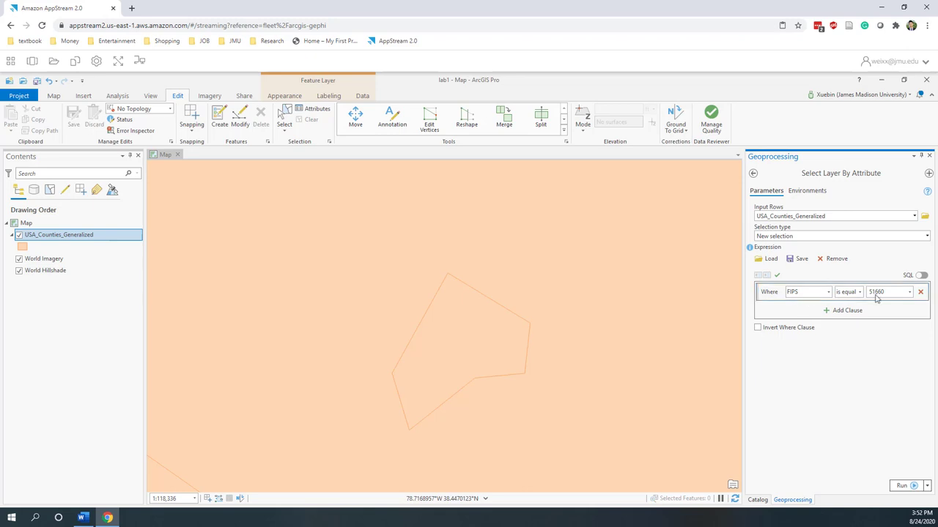
left_click(901, 487)
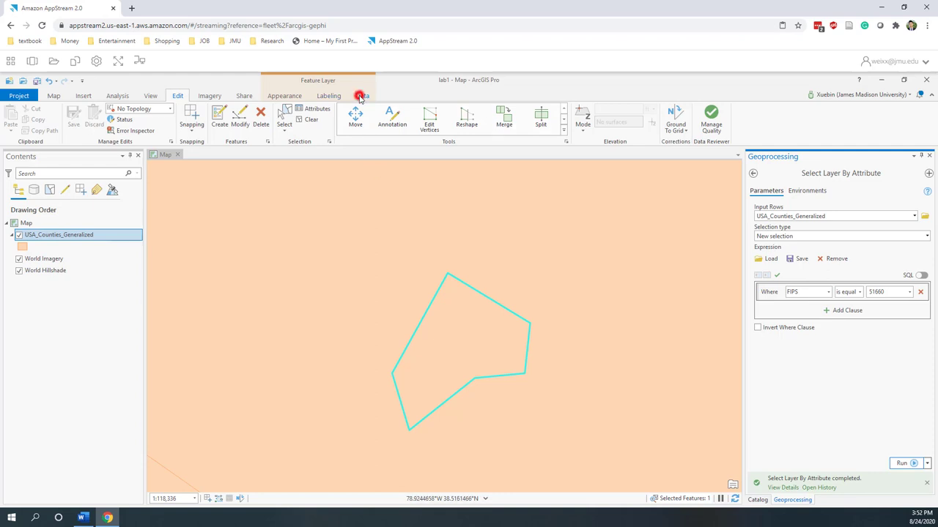
left_click(360, 98)
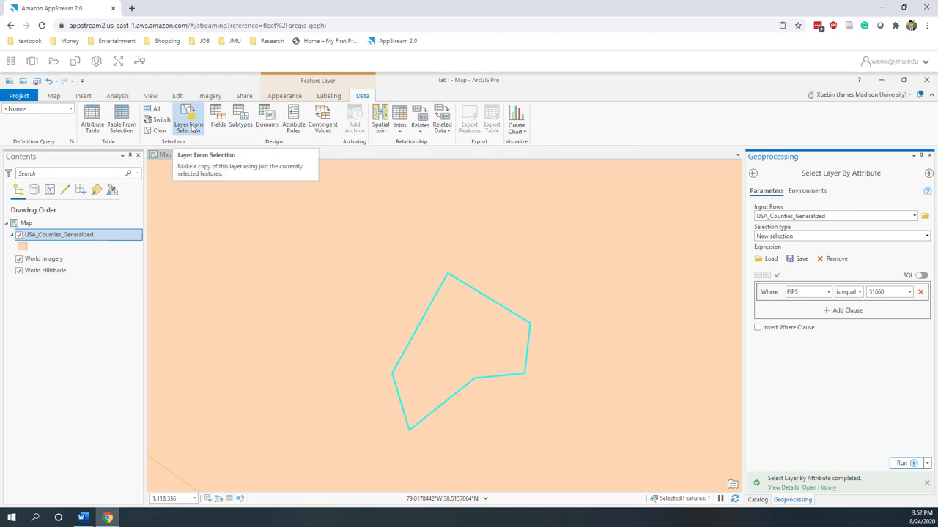
Create a new layer from the Harrisonburg selection with Layer From Selection.
left_click(190, 128)
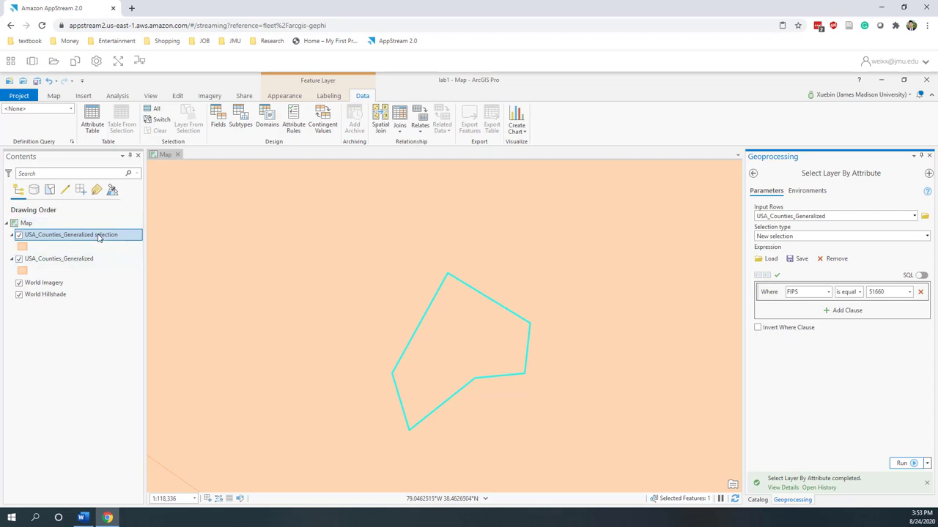
right_click(98, 237)
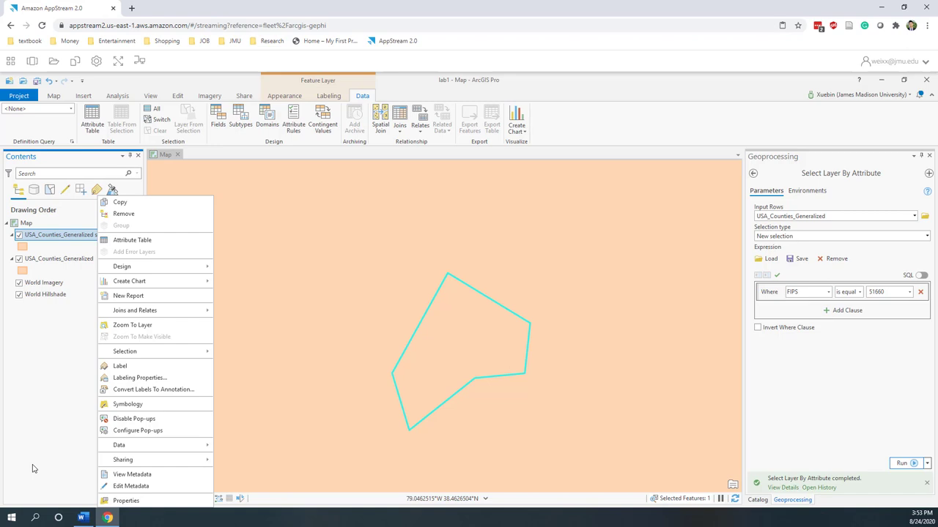
Rename the new selection layer to Harrisonburg in its properties.
left_click(126, 500)
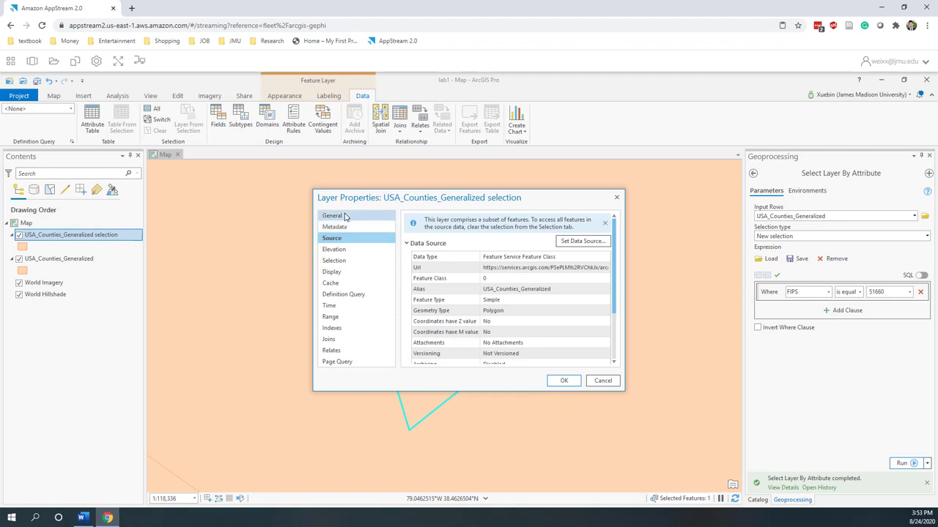
left_click(346, 216)
double_click(513, 228)
left_click_drag(390, 227, 373, 230)
type("Harrisonburg")
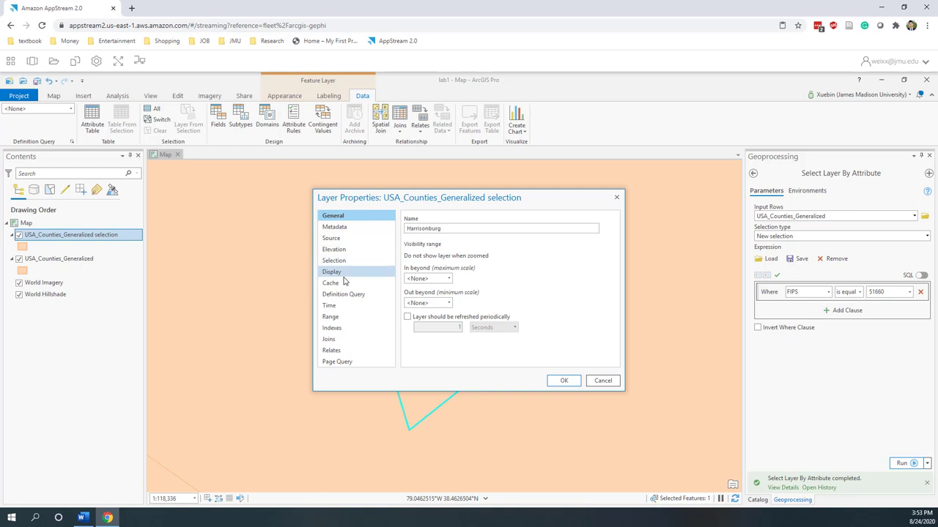
Review the source's WGS 1984 Web Mercator spatial reference and apply the changes.
left_click(333, 238)
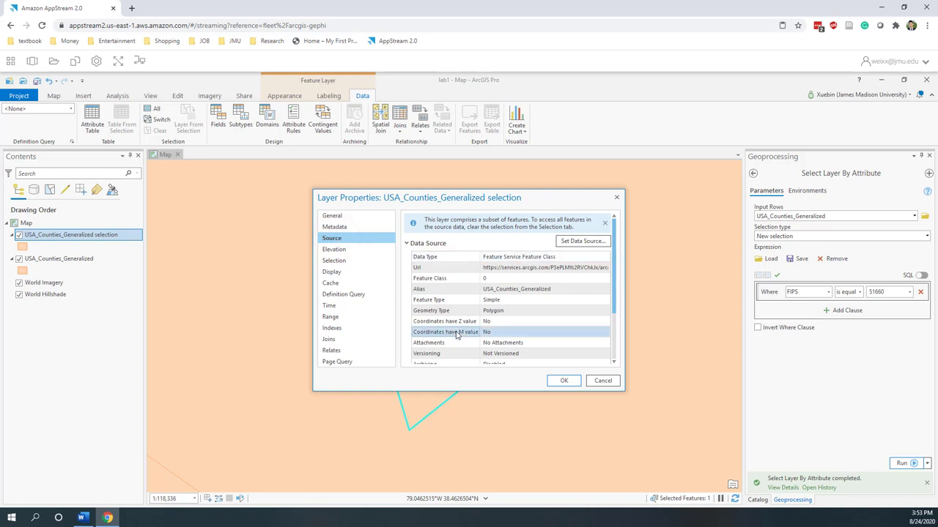
scroll(456, 335, "down", 2)
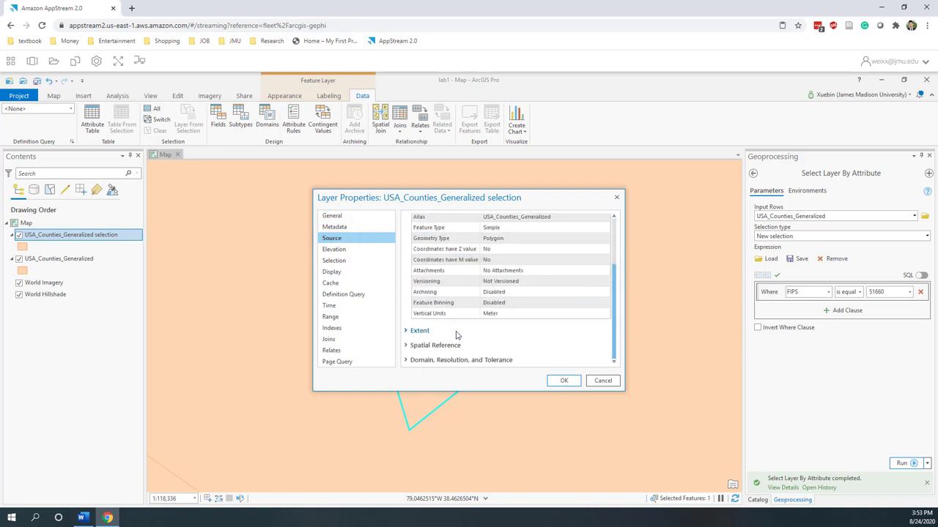
left_click(407, 346)
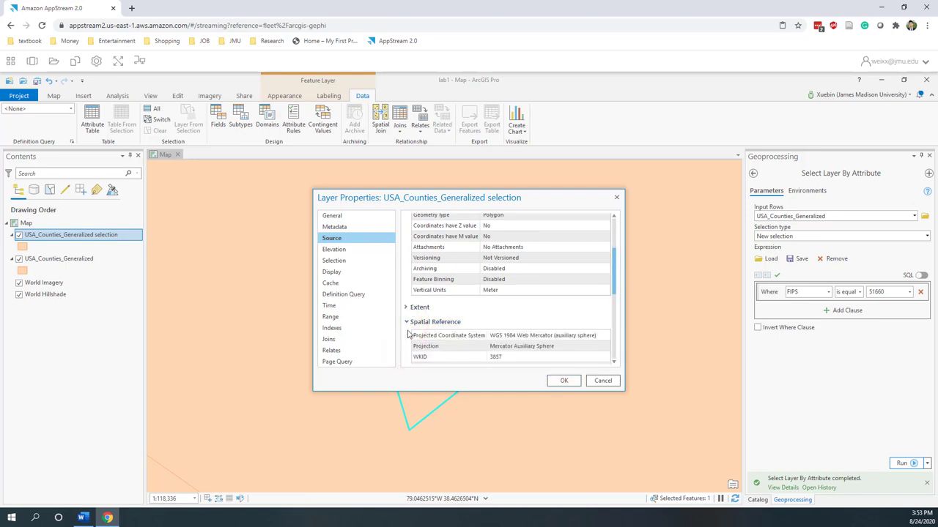
scroll(408, 335, "down", 1)
scroll(408, 335, "down", 1)
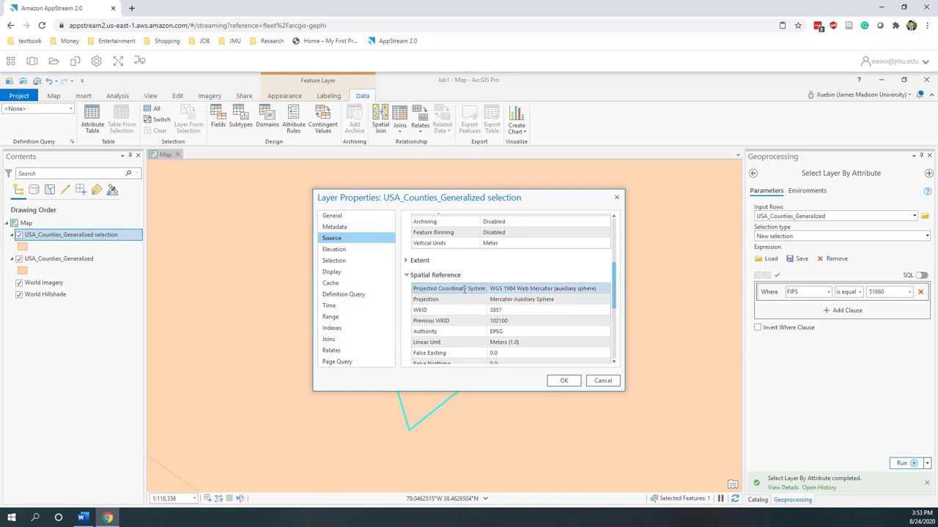
scroll(463, 291, "down", 7)
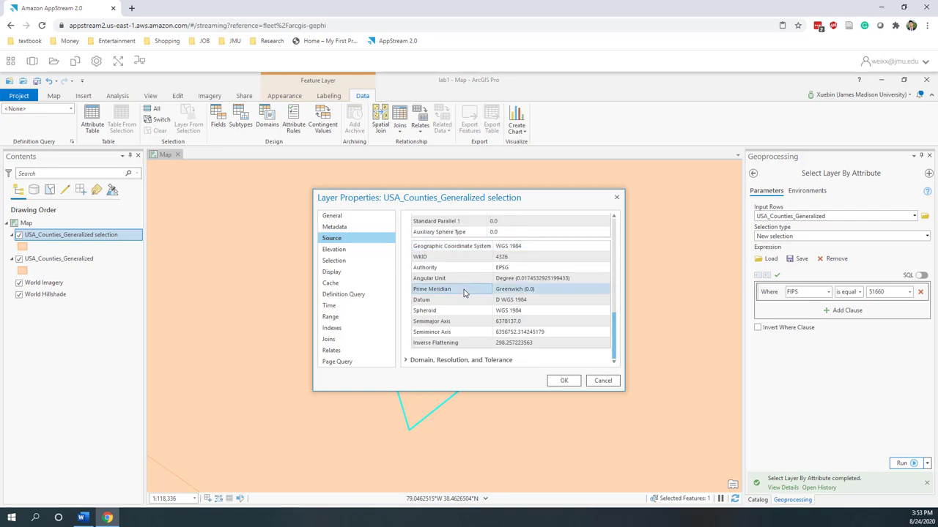
left_click(564, 381)
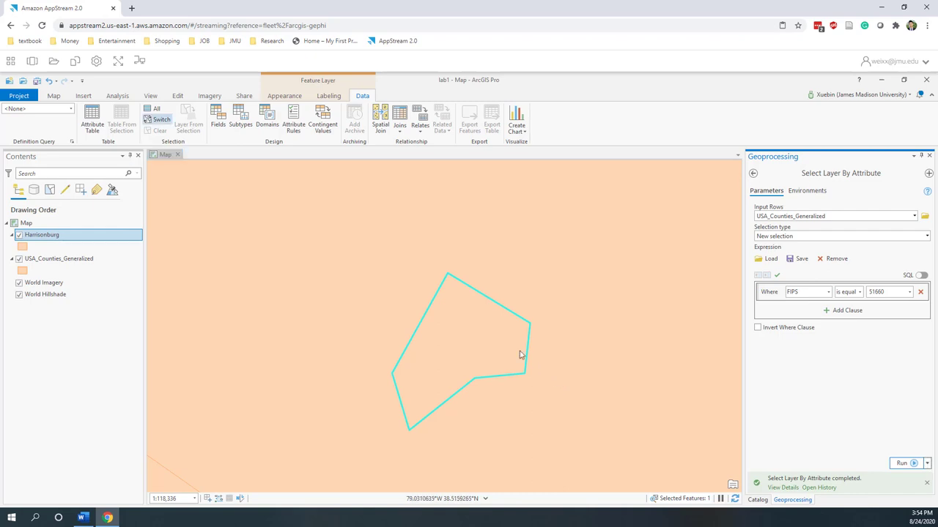
Clear the Harrisonburg selection, remove USA_Counties_Generalized, and make the Harrisonburg layer active.
left_click(178, 96)
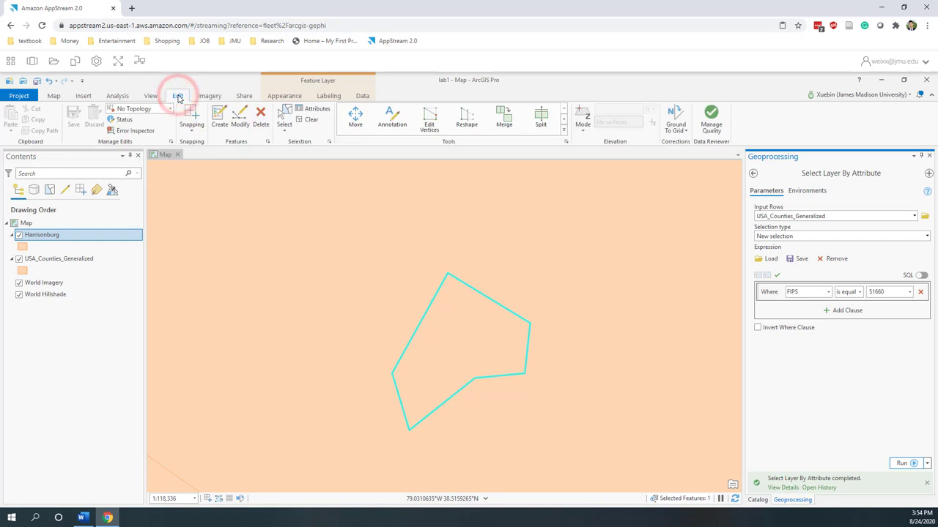
left_click(304, 123)
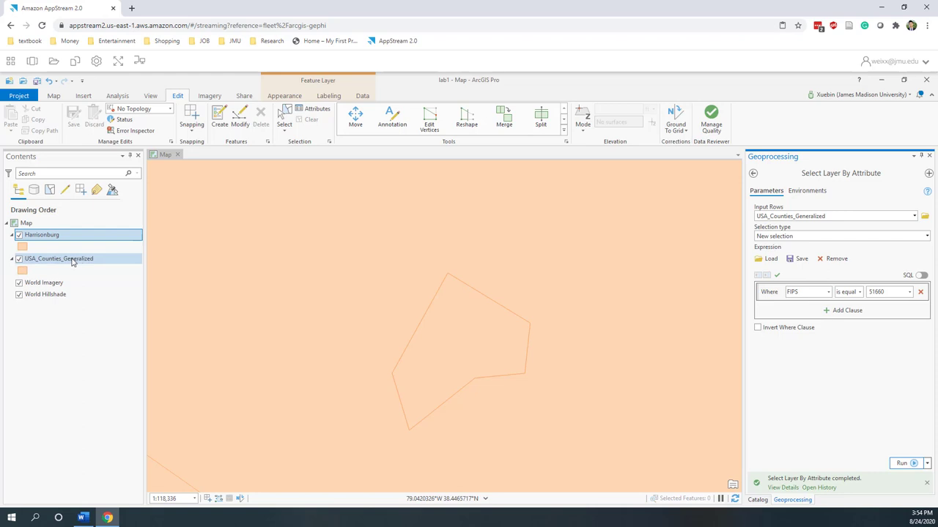
right_click(64, 261)
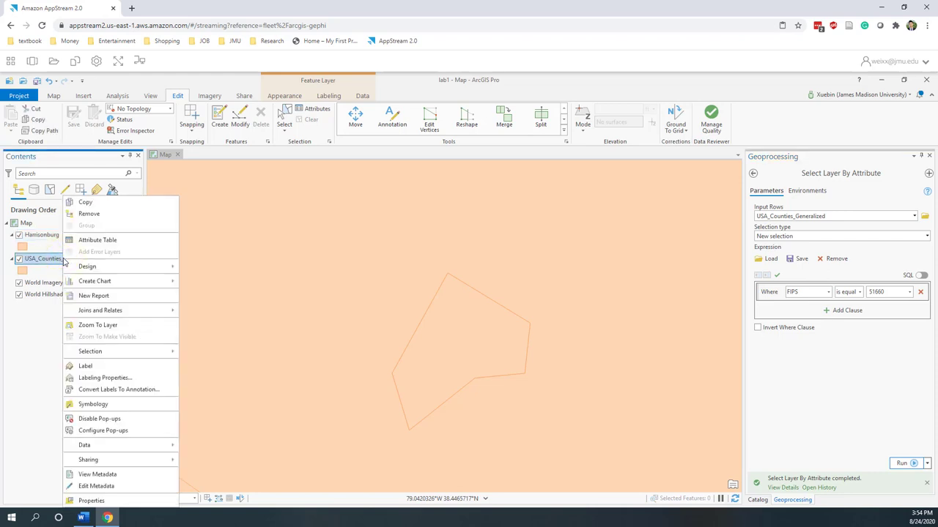
left_click(109, 214)
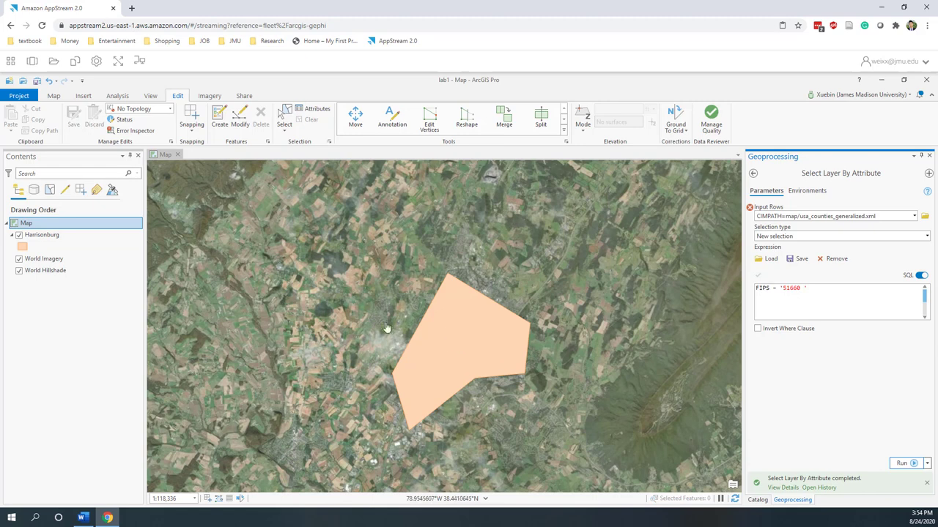
left_click(49, 238)
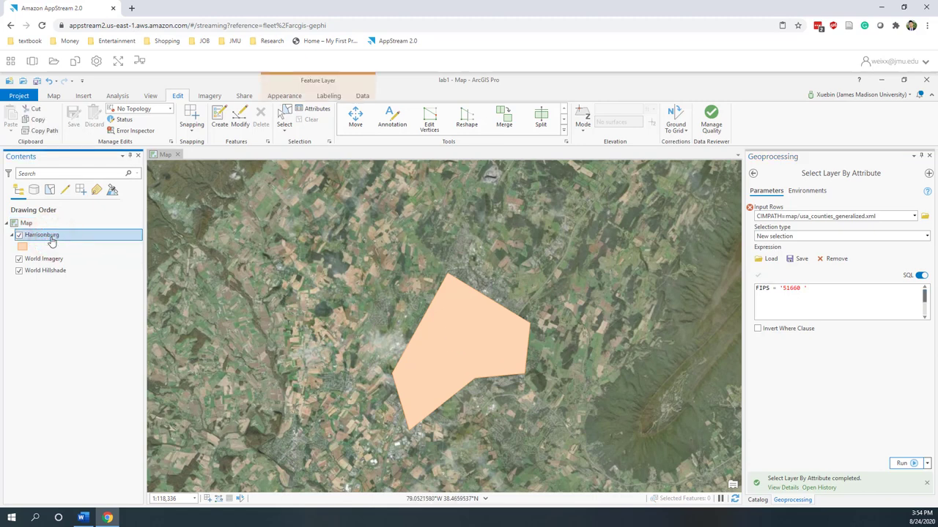
left_click(291, 96)
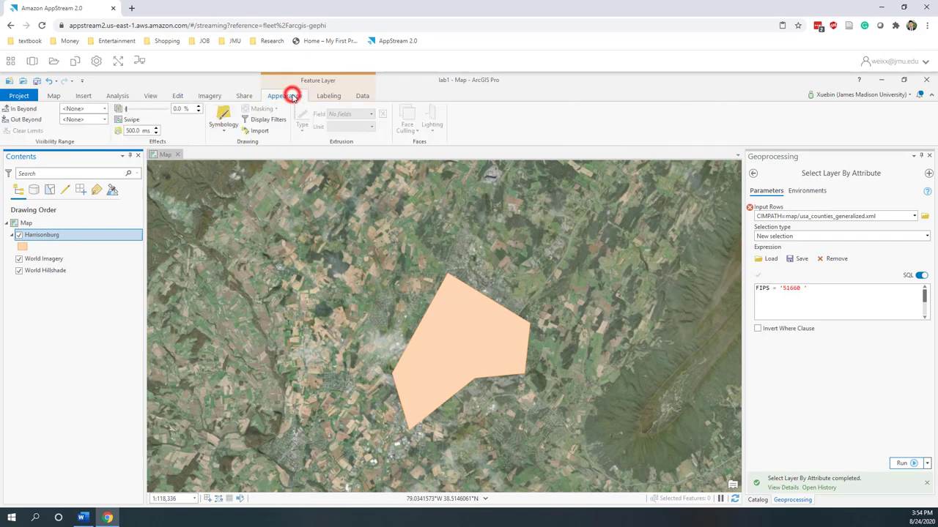
Give the Harrisonburg layer the Black Outline (2 pts) symbol with no fill.
left_click(224, 115)
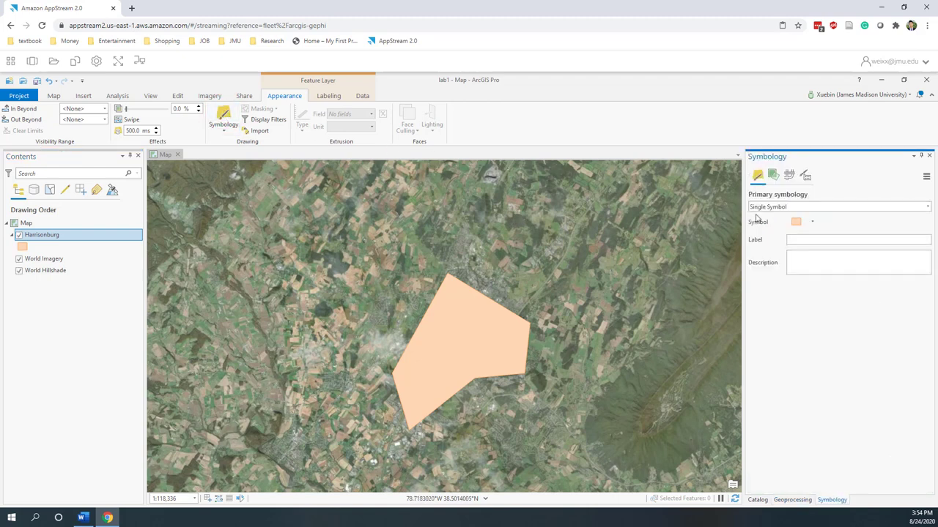
left_click(797, 223)
left_click(796, 222)
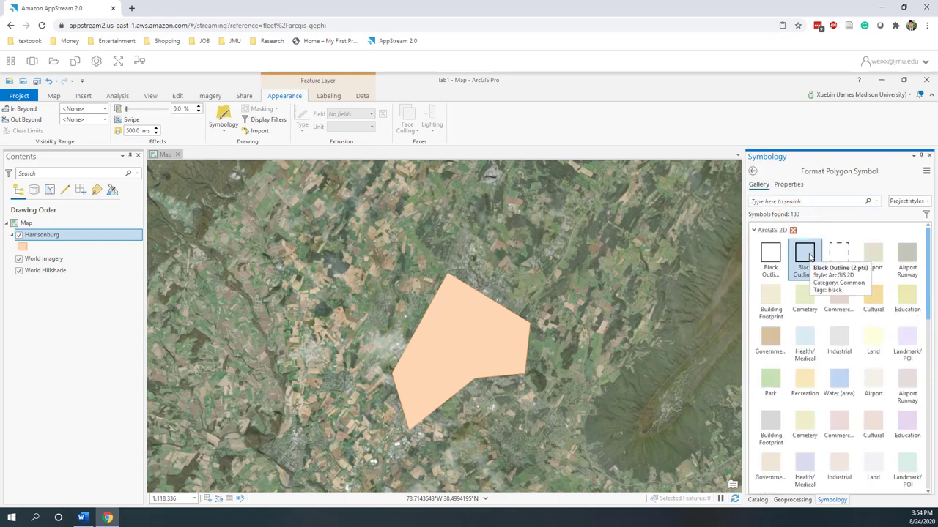
left_click(809, 255)
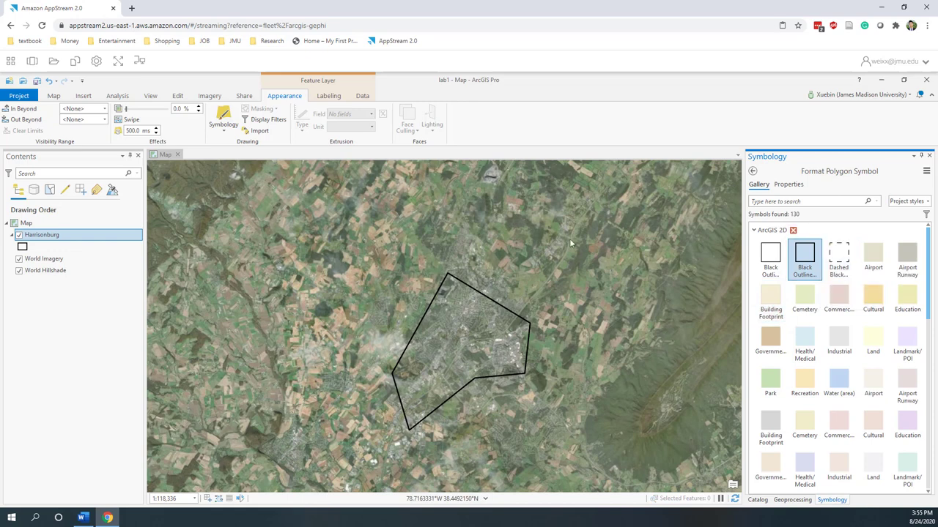
Change the outline color to red and apply it.
left_click(788, 187)
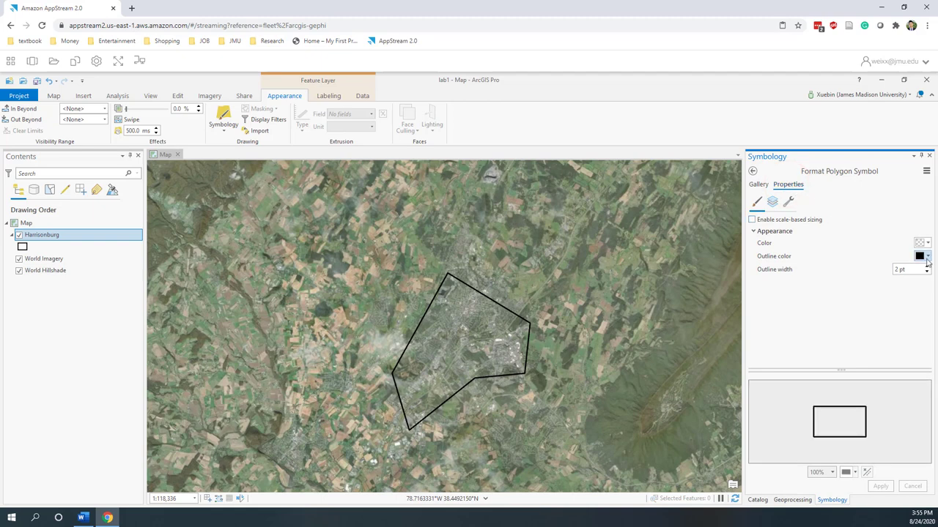
left_click(927, 257)
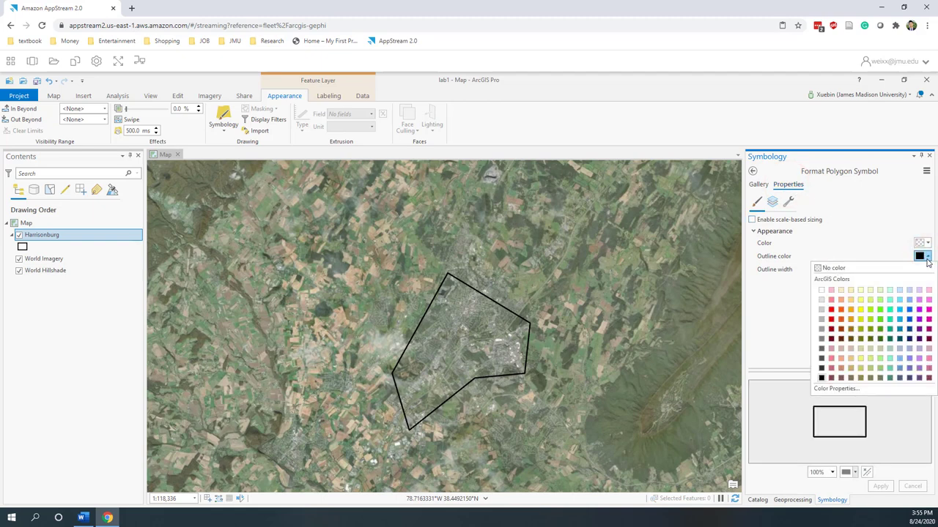
left_click(831, 310)
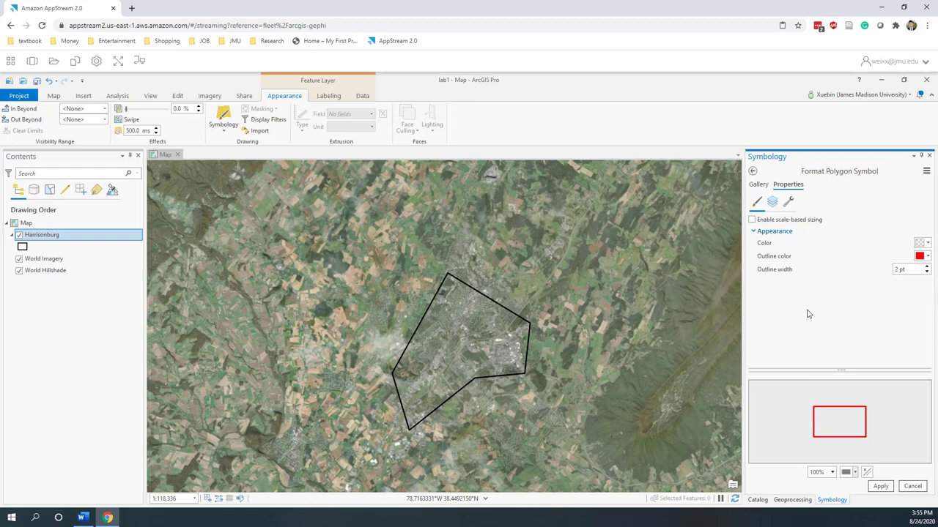
left_click(882, 488)
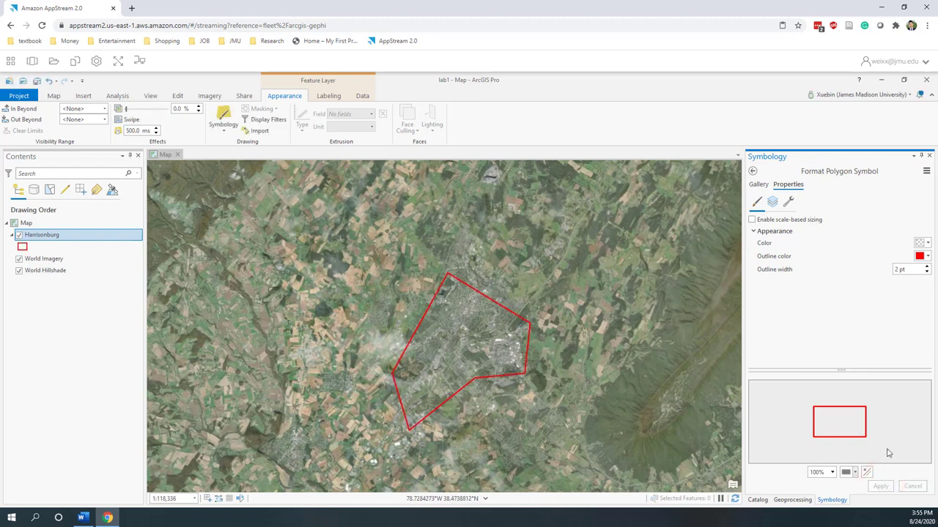
left_click(929, 156)
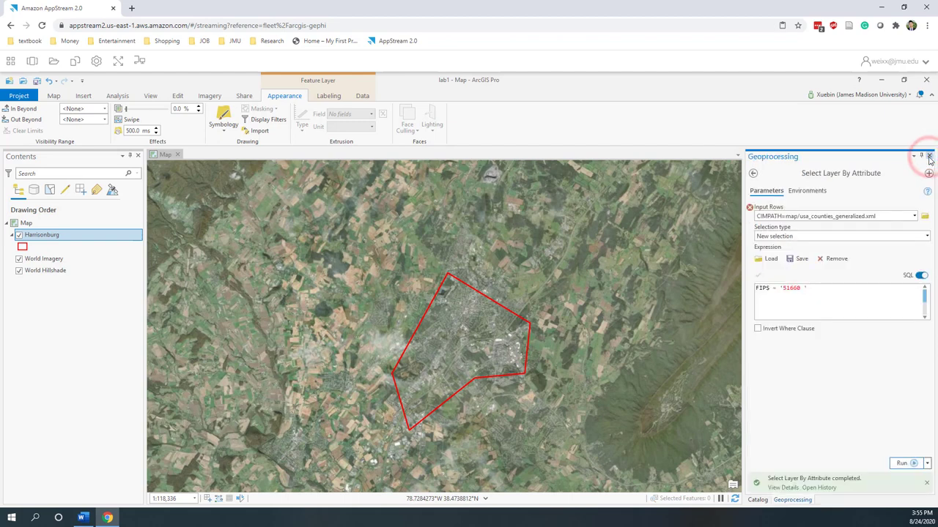
Close Geoprocessing, show Catalog's Project items, and toggle Contents between data source and drawing order.
left_click(929, 156)
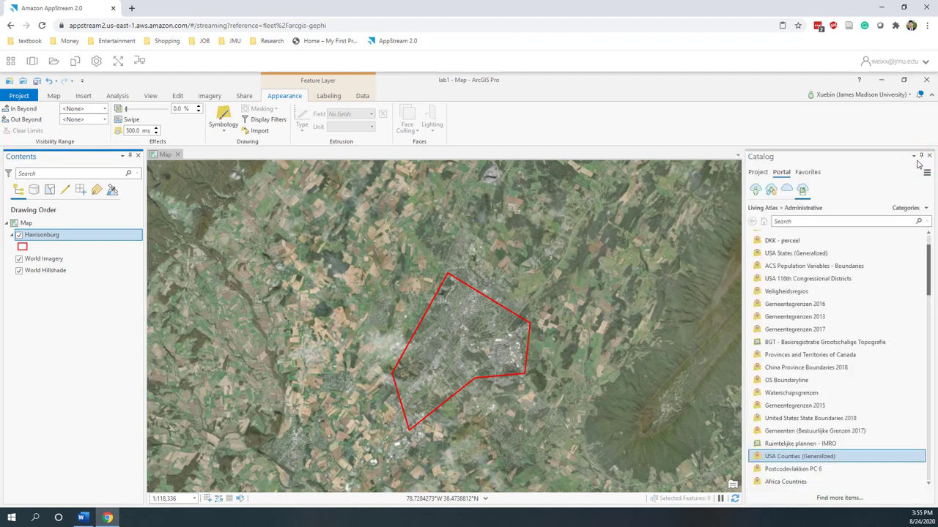
left_click(756, 172)
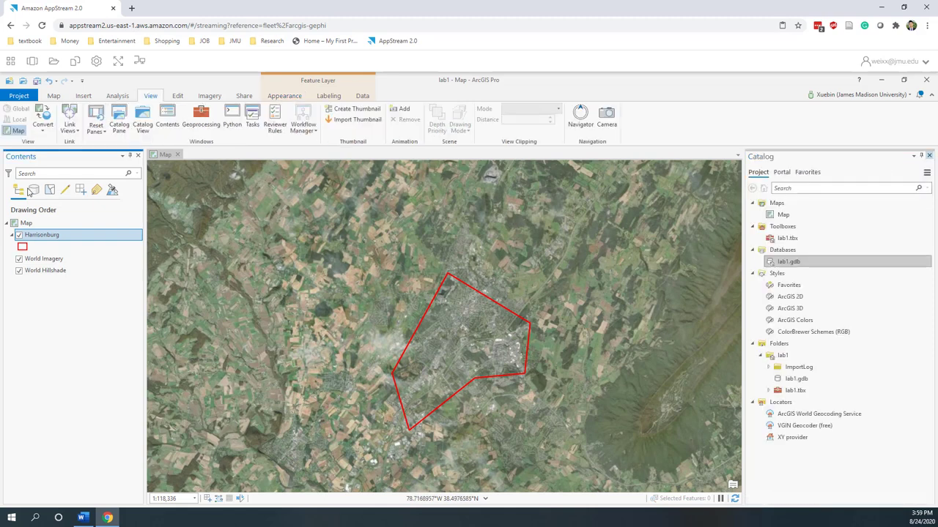
left_click(51, 349)
left_click(33, 192)
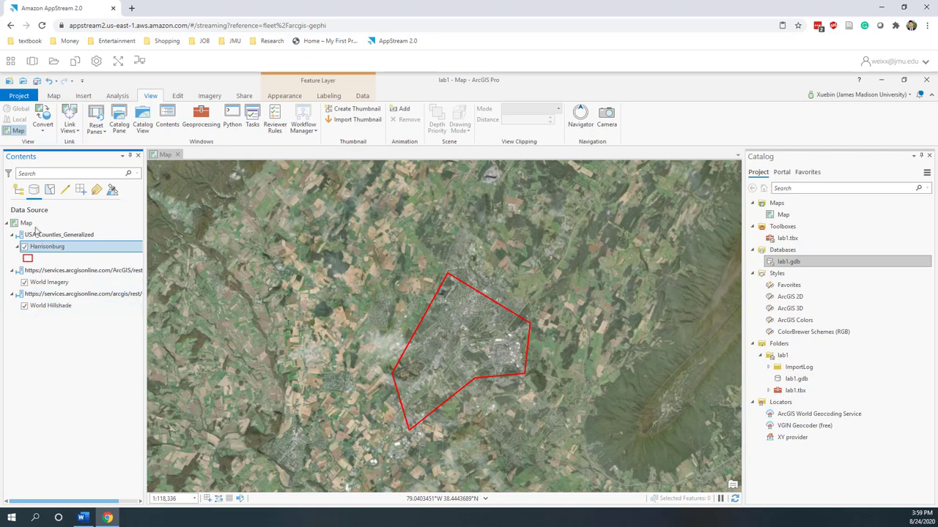
left_click(19, 190)
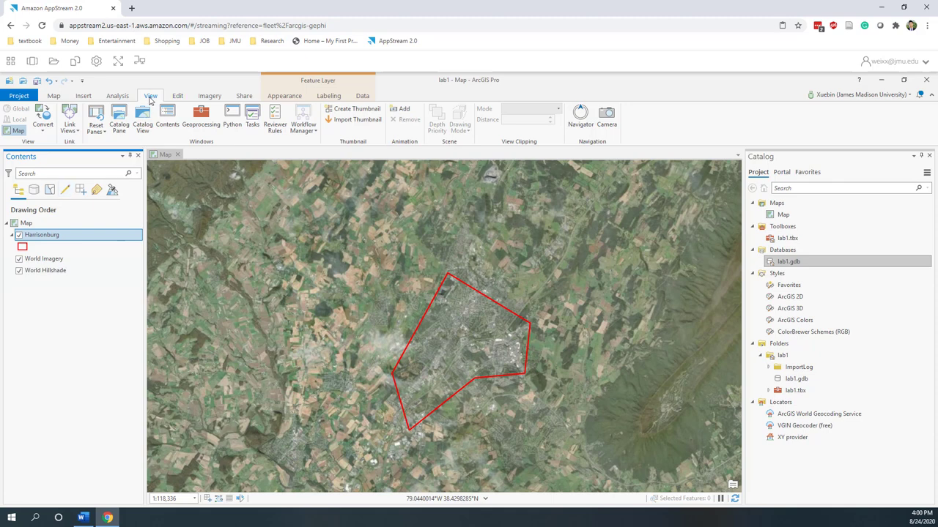
Convert the lab1 map to a local scene and zoom it to the harrisonburg bookmark.
left_click(42, 134)
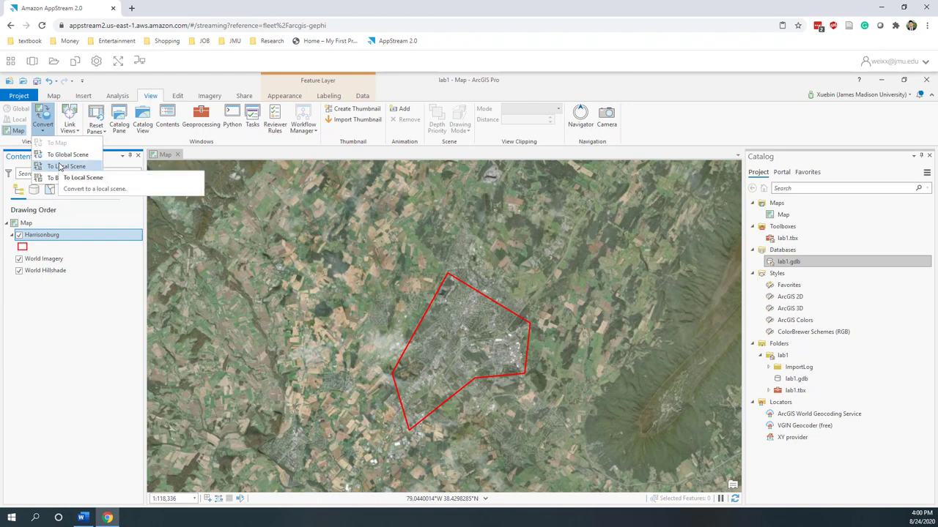
left_click(87, 169)
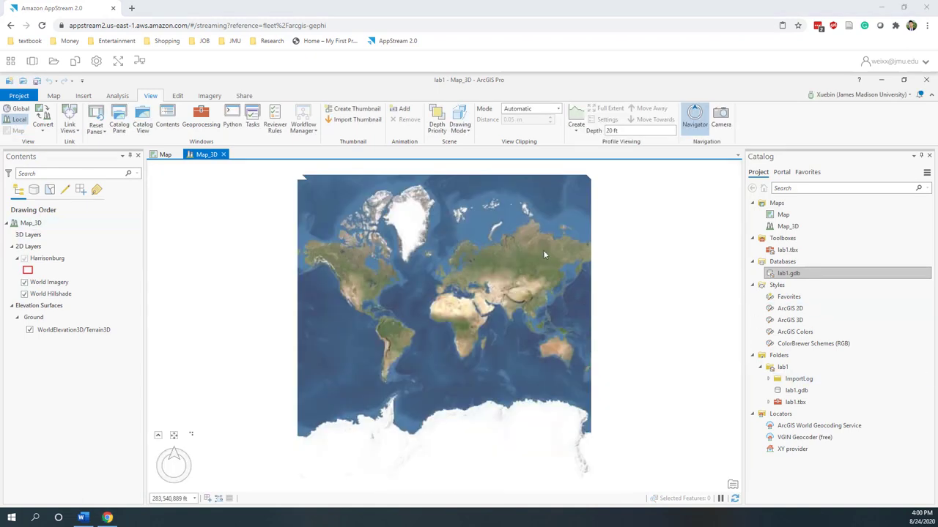
left_click(53, 97)
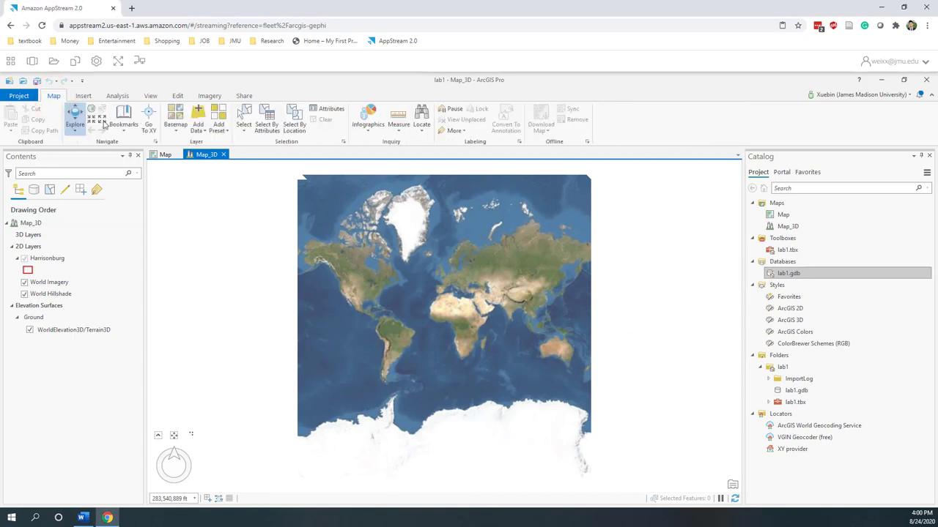
left_click(123, 131)
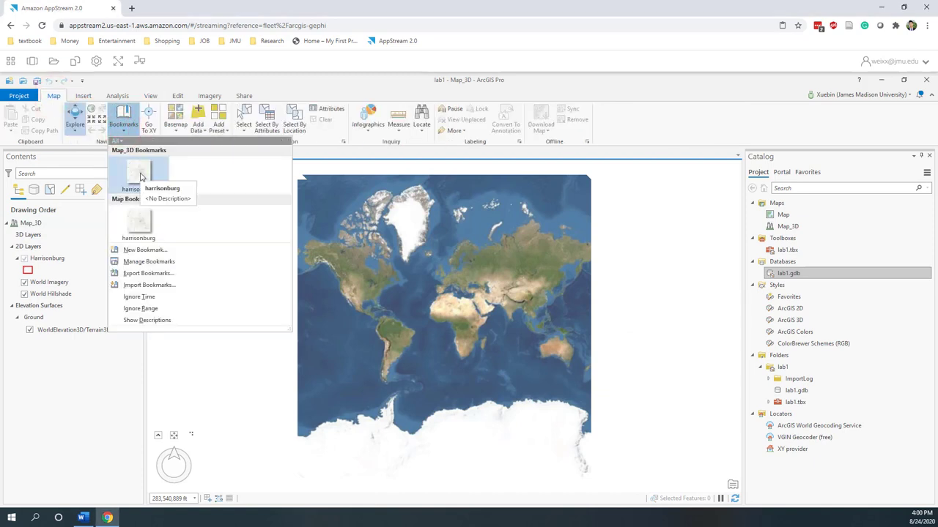
left_click(139, 176)
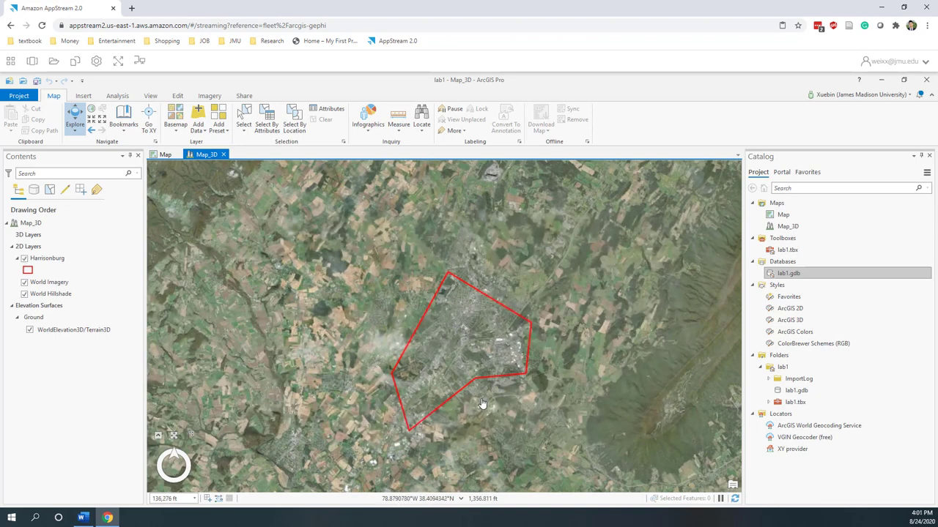
Tilt the Harrisonburg scene toward the horizon and zoom in to show the rolling terrain.
left_click(474, 434)
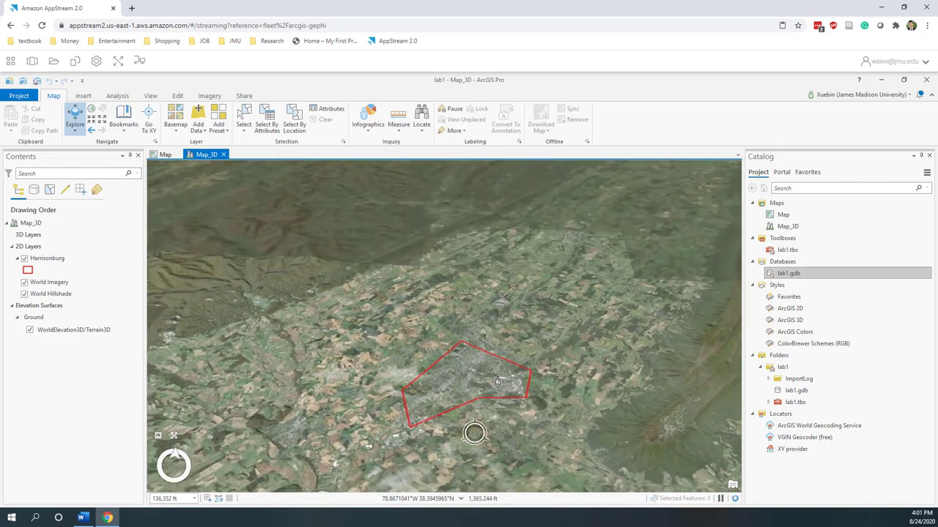
left_click_drag(510, 427, 466, 412)
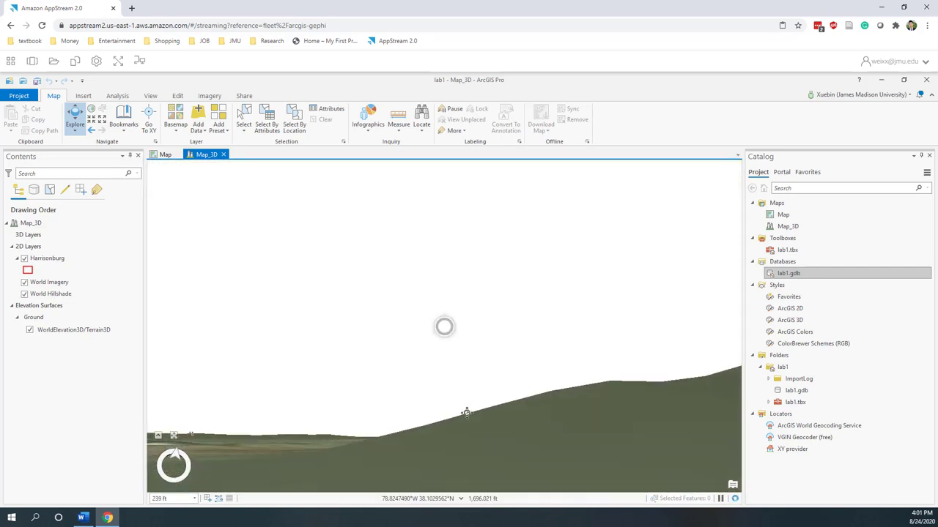
scroll(510, 429, "down", 2)
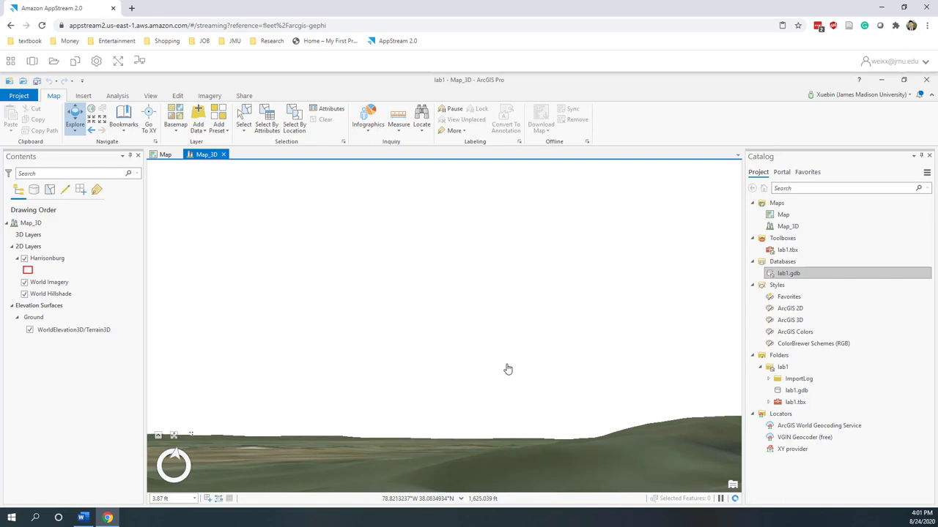
scroll(506, 367, "down", 1)
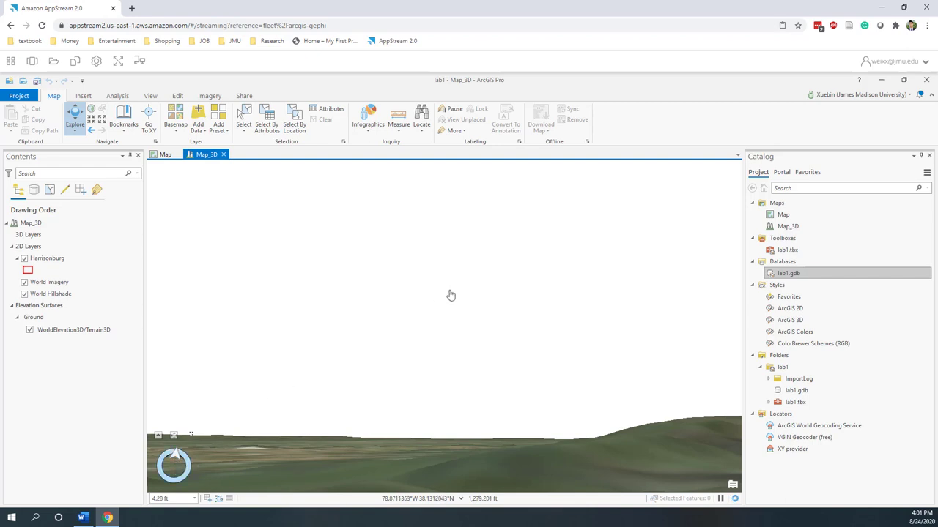
scroll(461, 290, "down", 1)
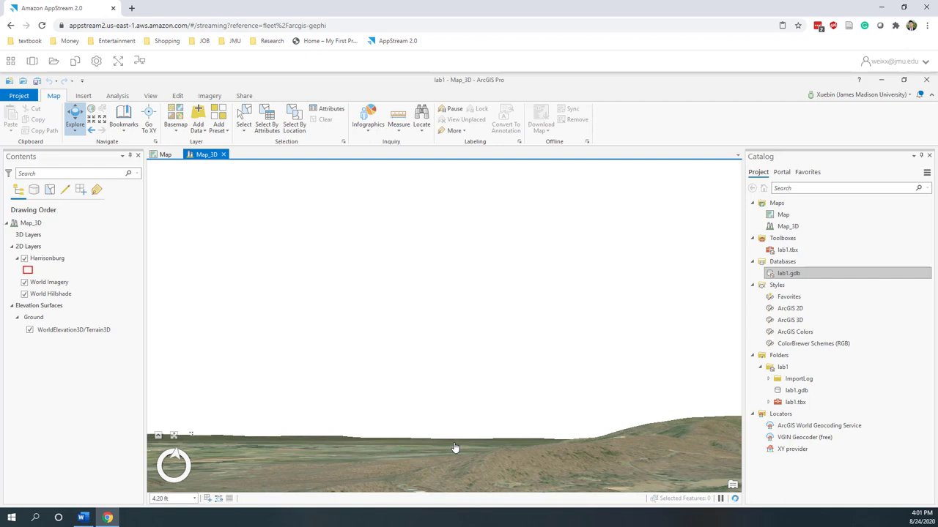
left_click(166, 155)
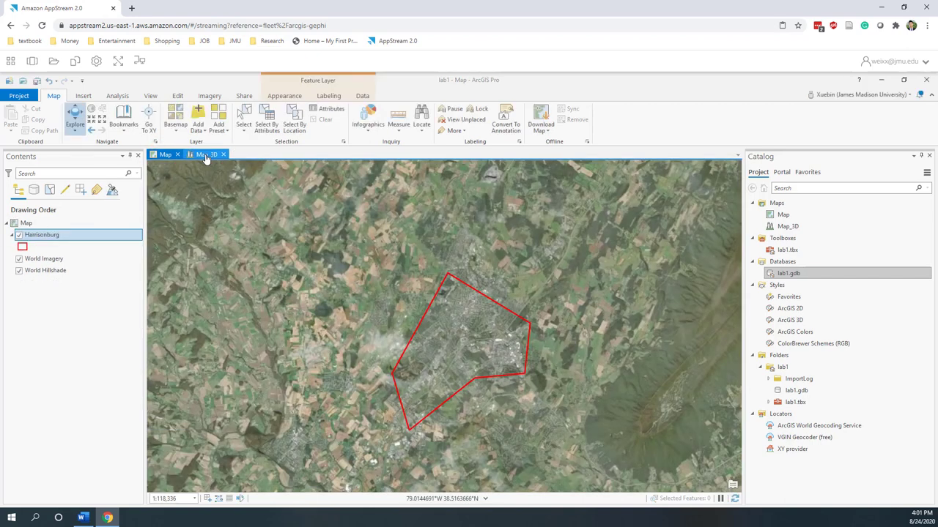
left_click(202, 156)
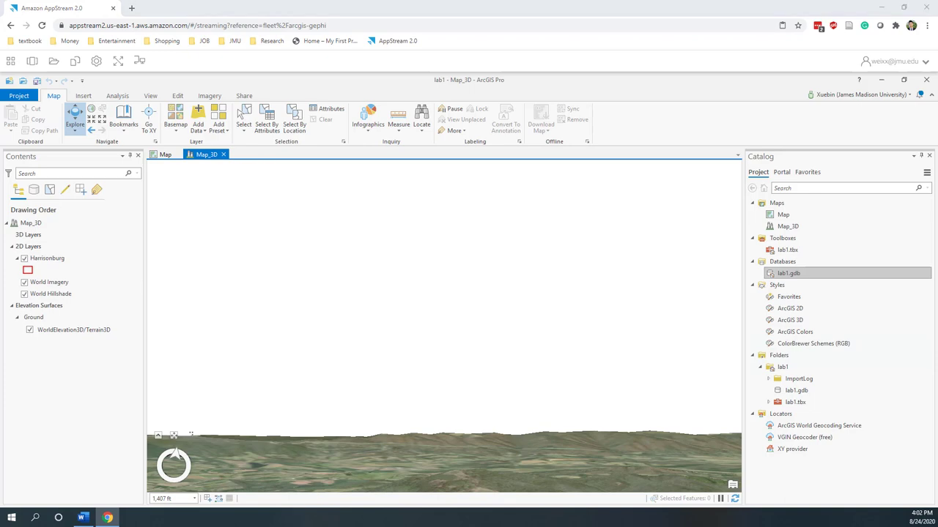
In Lab1.docx, add a blank unnumbered line after the 2D map item under Submission.
left_click(82, 518)
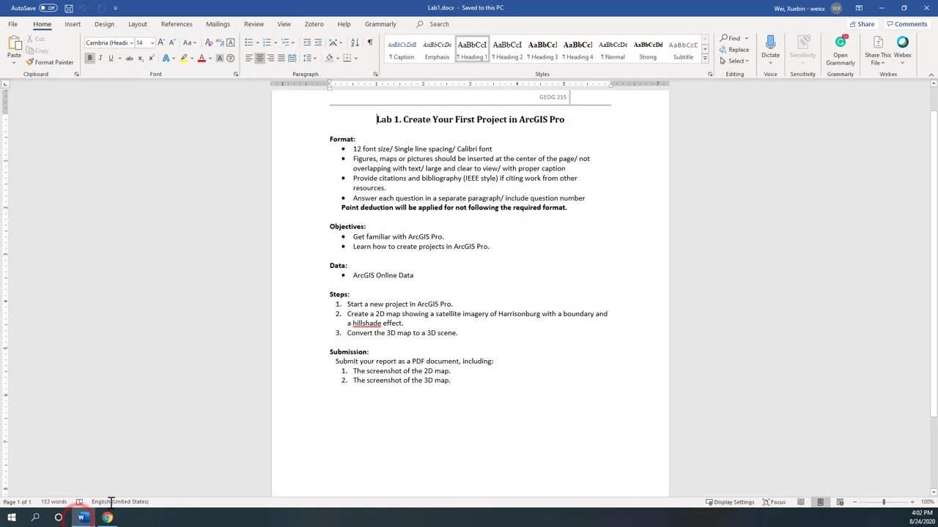
scroll(391, 352, "down", 4)
left_click(480, 303)
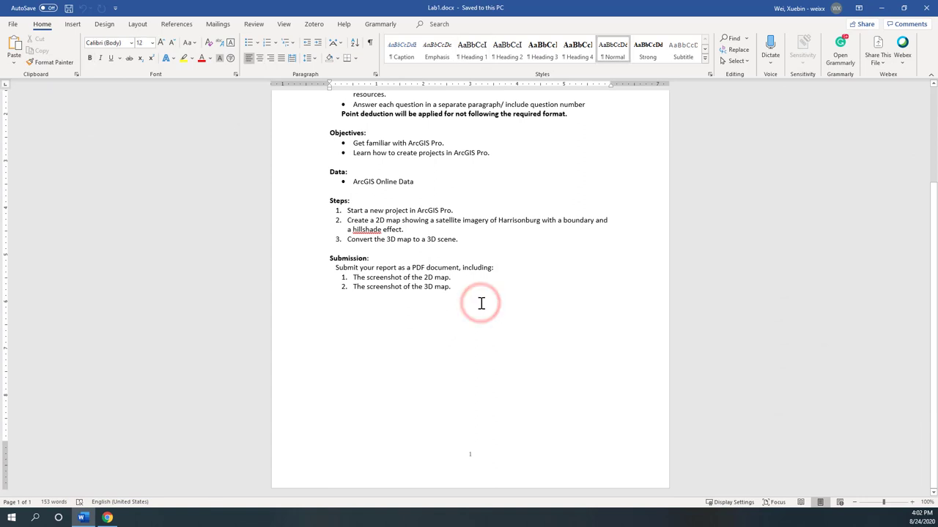
left_click(466, 277)
key("Return")
key("Return")
key("Return")
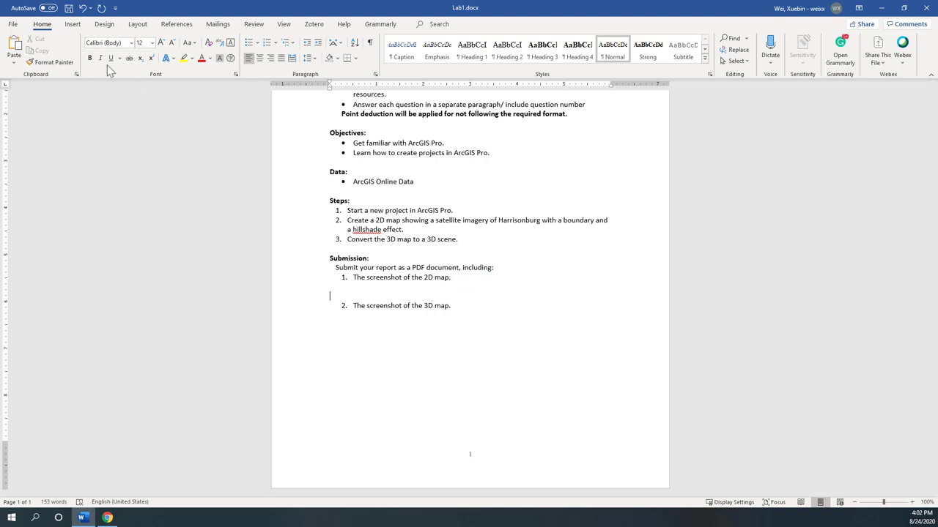
Mark the blank line for the 2D map screenshot, then minimize Word to return to ArcGIS Pro.
left_click(72, 24)
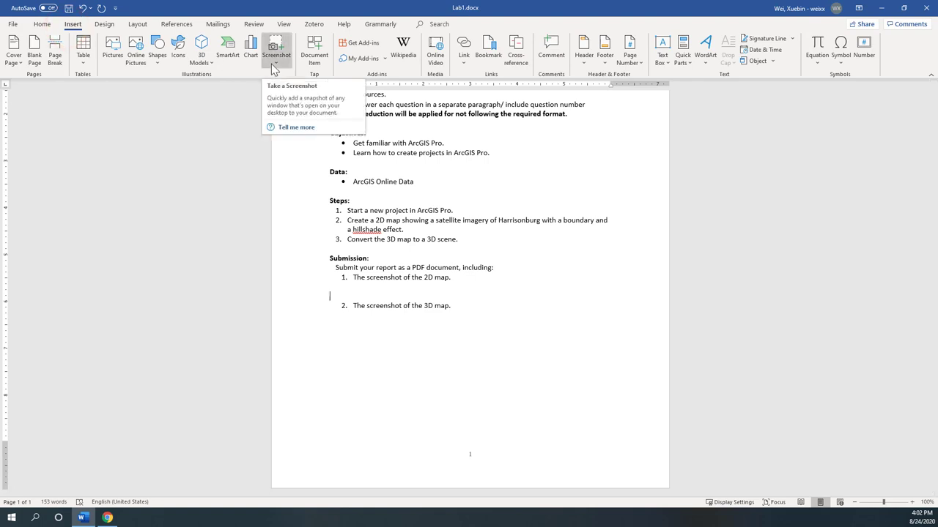
left_click(534, 295)
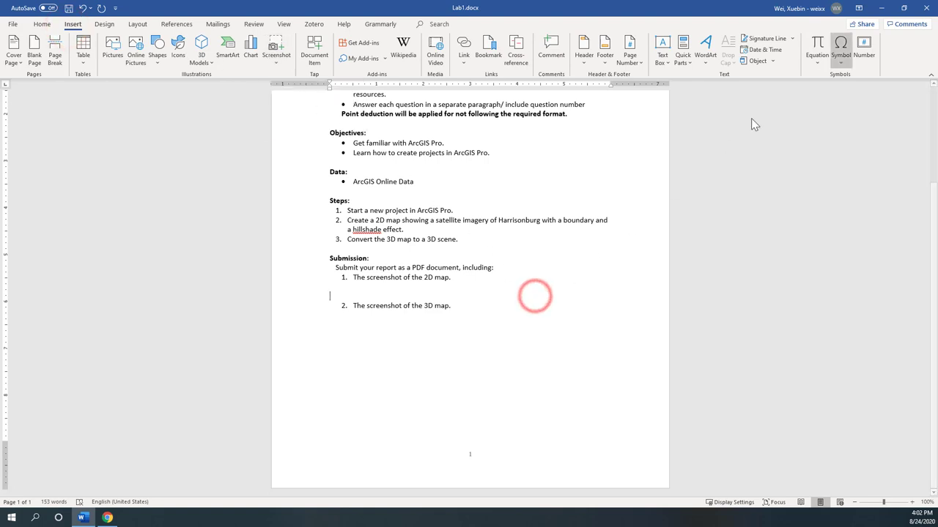
left_click(889, 12)
left_click(77, 469)
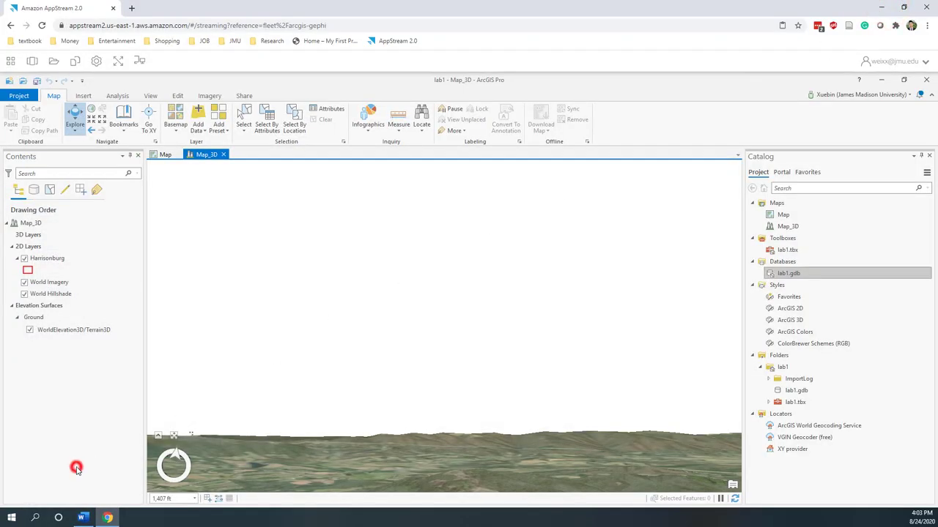
Launch Snipping Tool via a 'snip' search, snip the map view area, then close the tool.
left_click(33, 524)
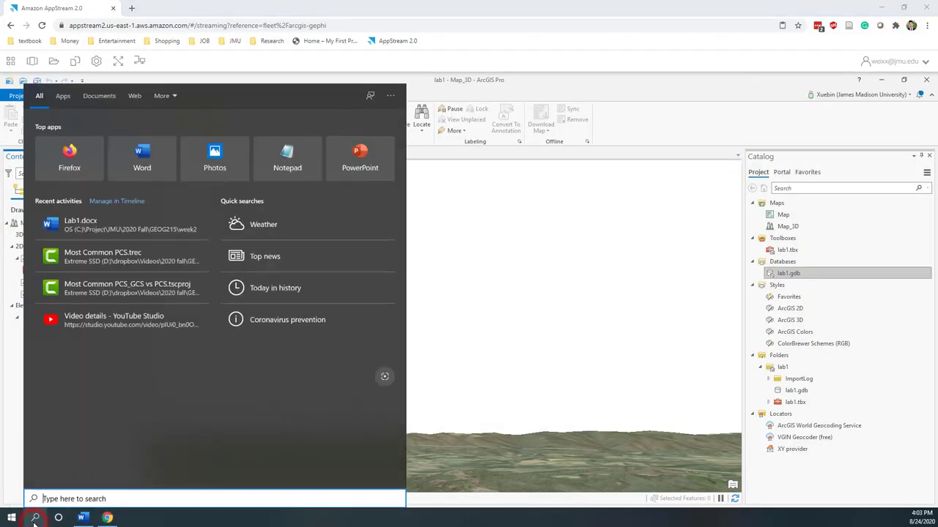
type("snip")
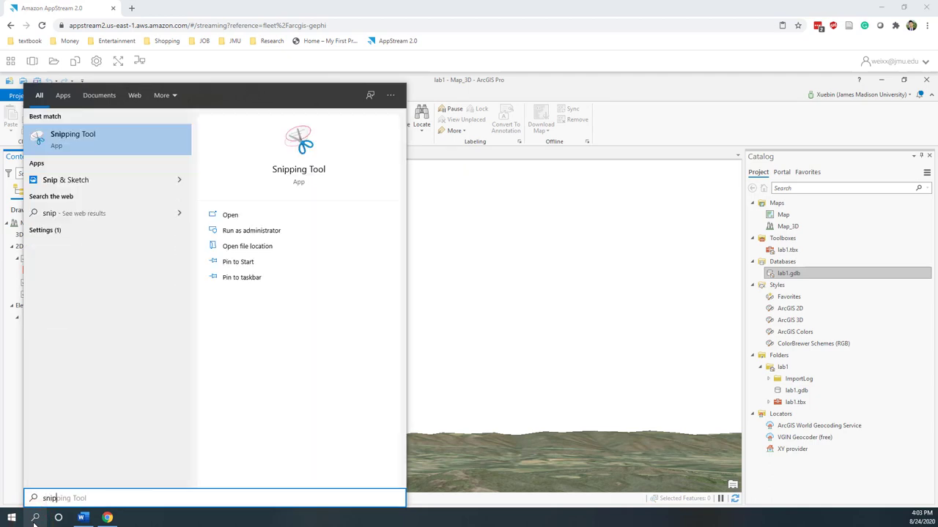
left_click(95, 137)
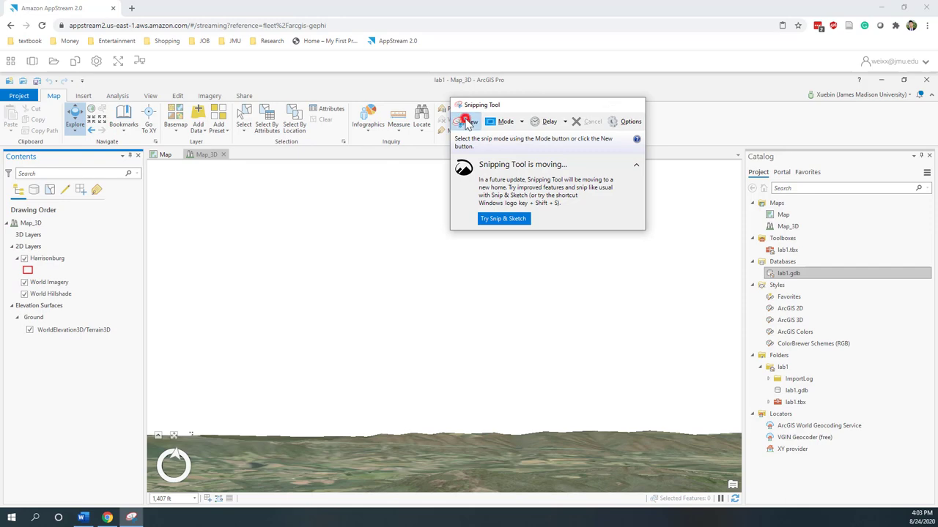
left_click(467, 122)
left_click_drag(133, 139, 744, 496)
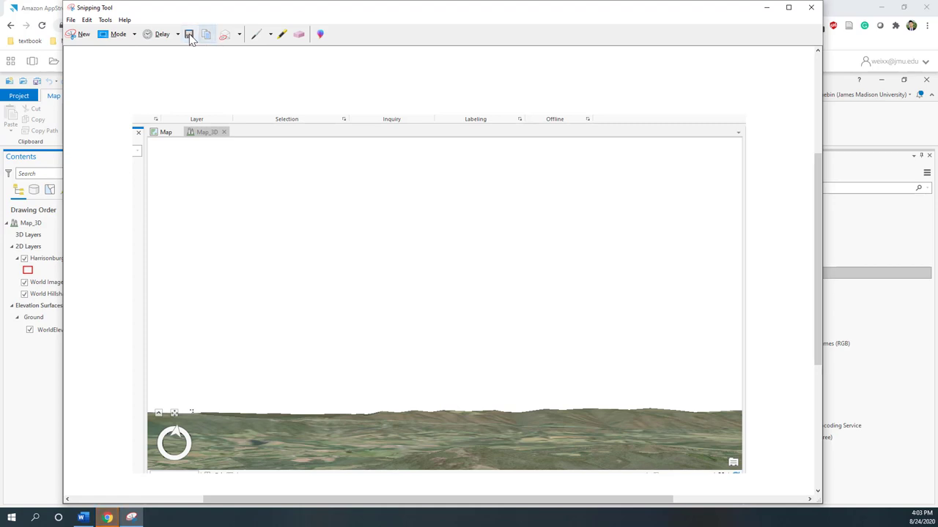
left_click(811, 8)
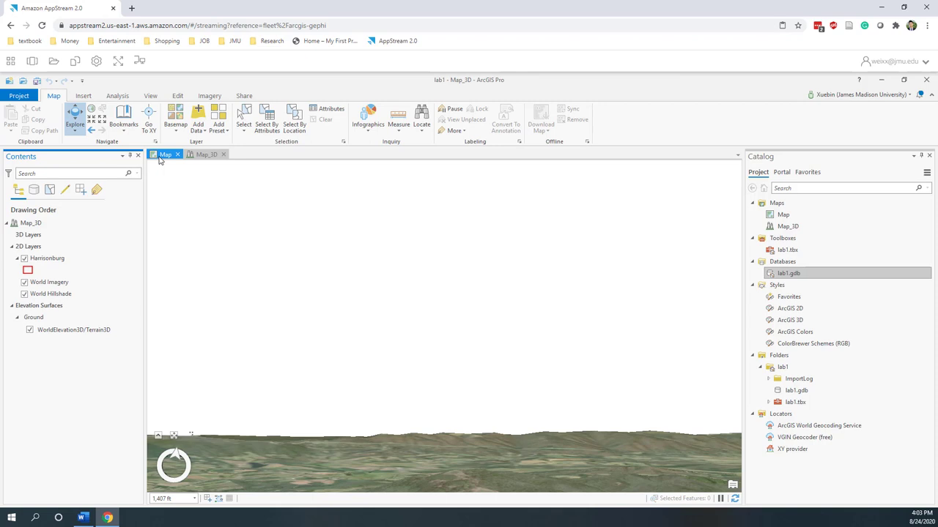
Switch to the Map_3D scene, save the lab1 project, and close ArcGIS Pro.
left_click(206, 154)
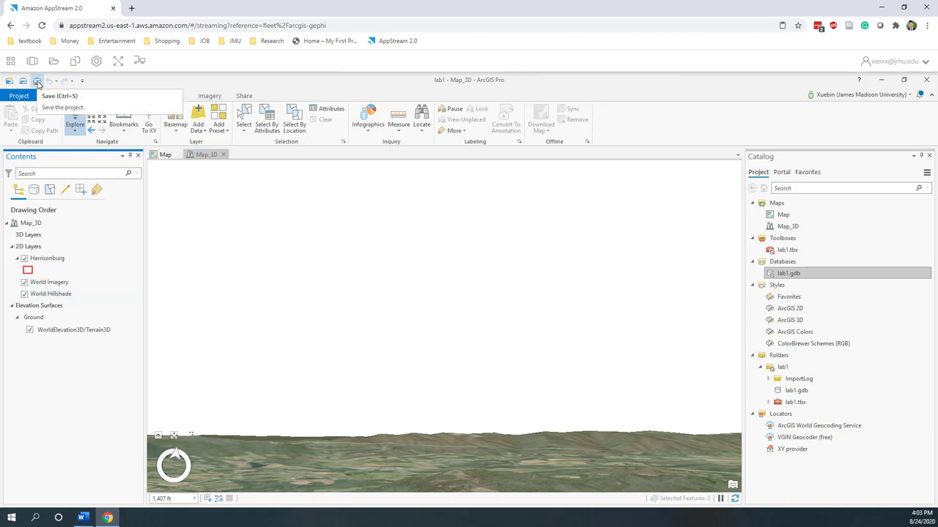
left_click(37, 83)
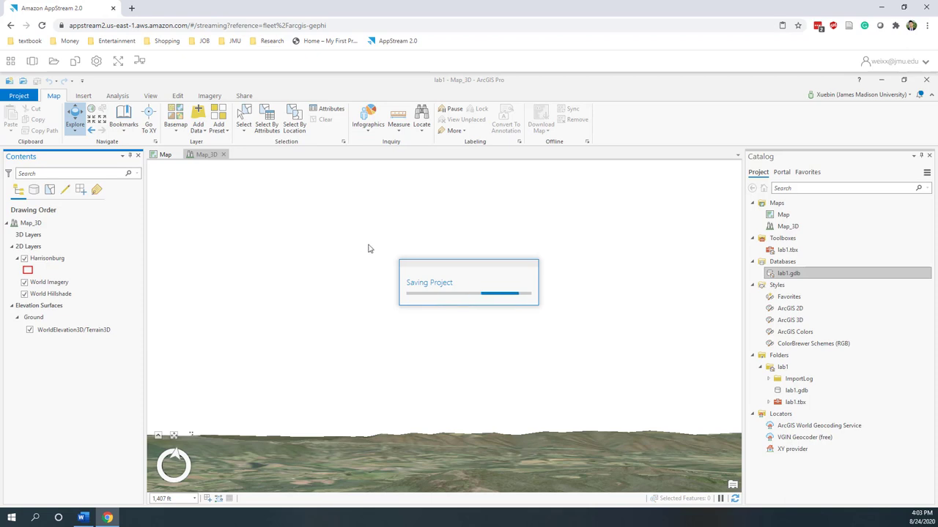
left_click(927, 82)
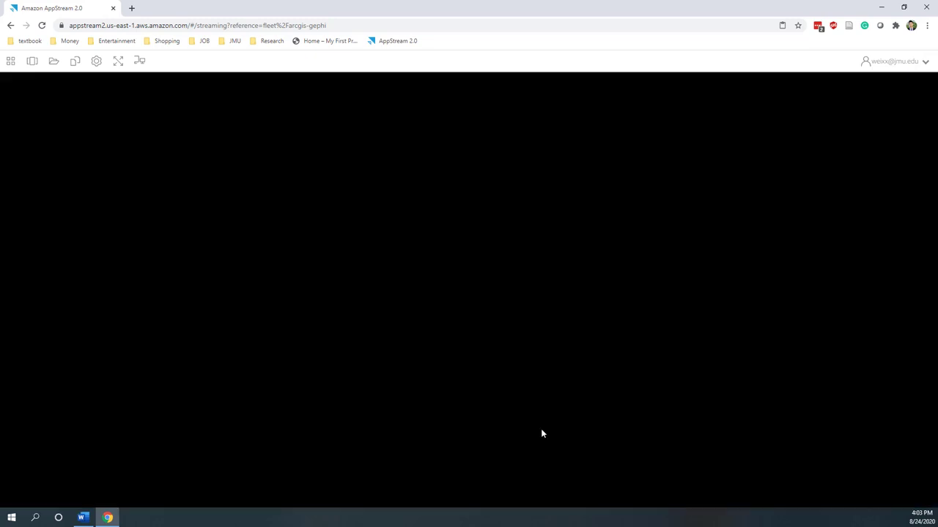
Open the session's My Files browser and enter the OneDrive folder.
left_click(54, 62)
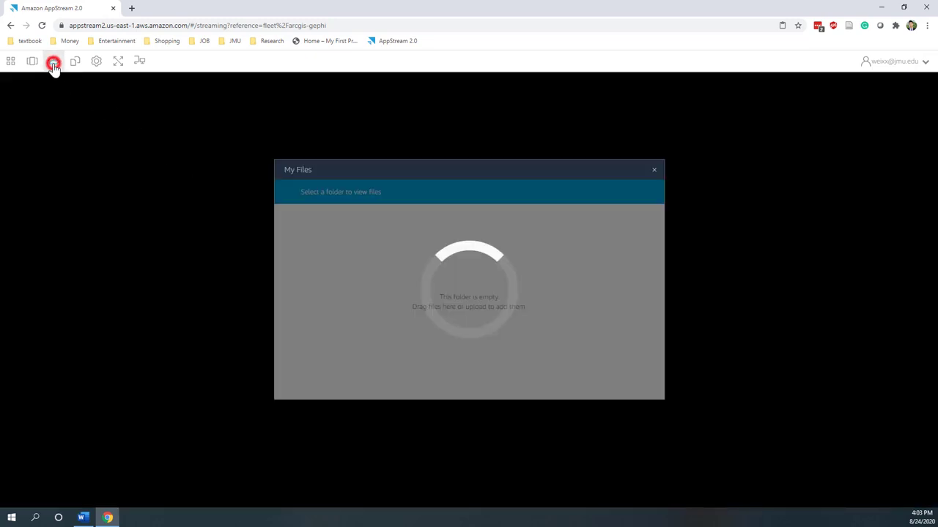
left_click(336, 267)
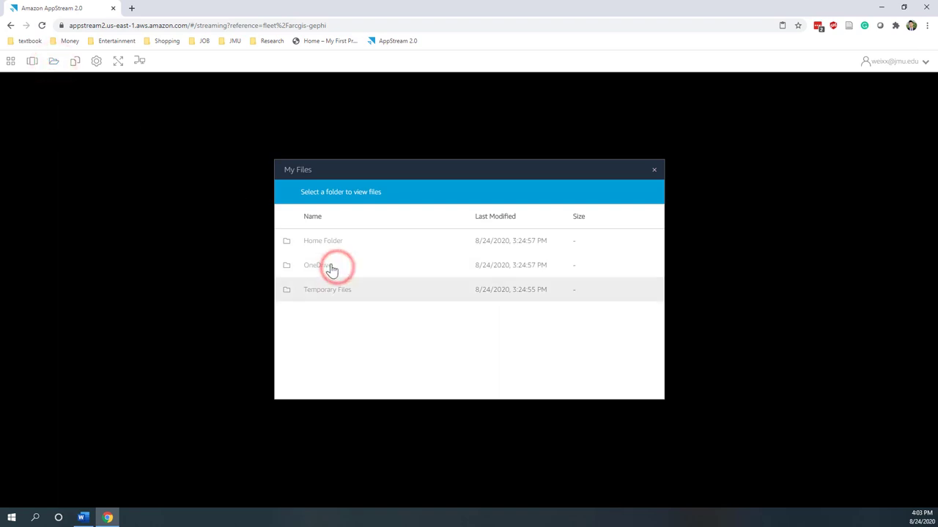
left_click(323, 262)
left_click(323, 266)
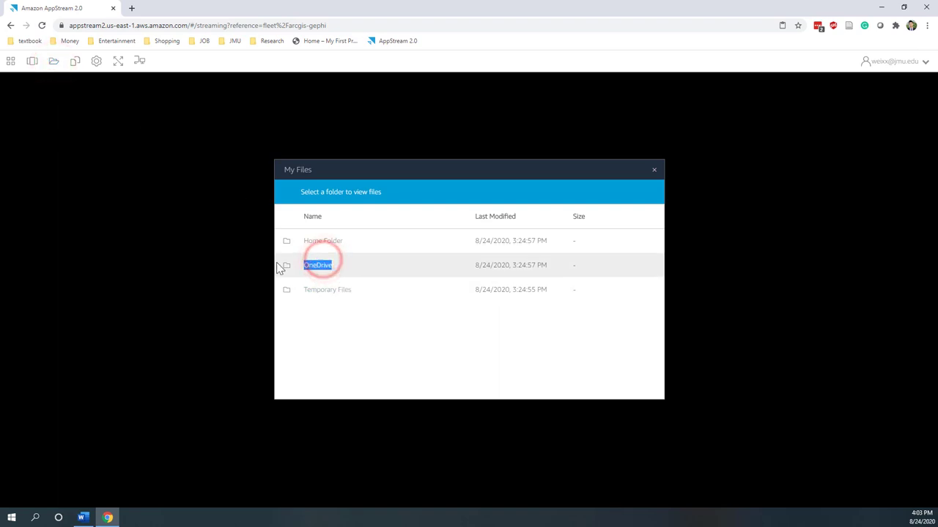
double_click(299, 271)
left_click(329, 265)
Navigate through Files and geog215_fall2020 into the lab1 folder.
left_click(320, 241)
left_click(312, 245)
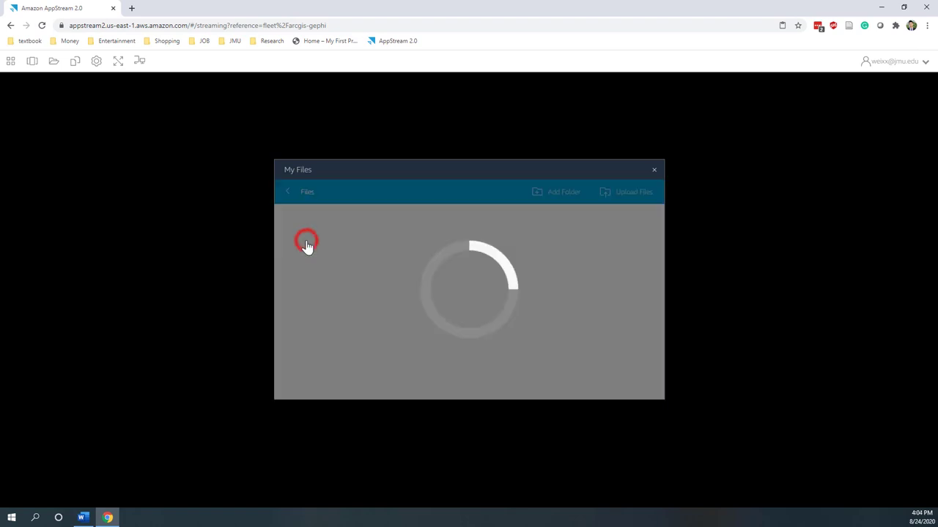
left_click(325, 297)
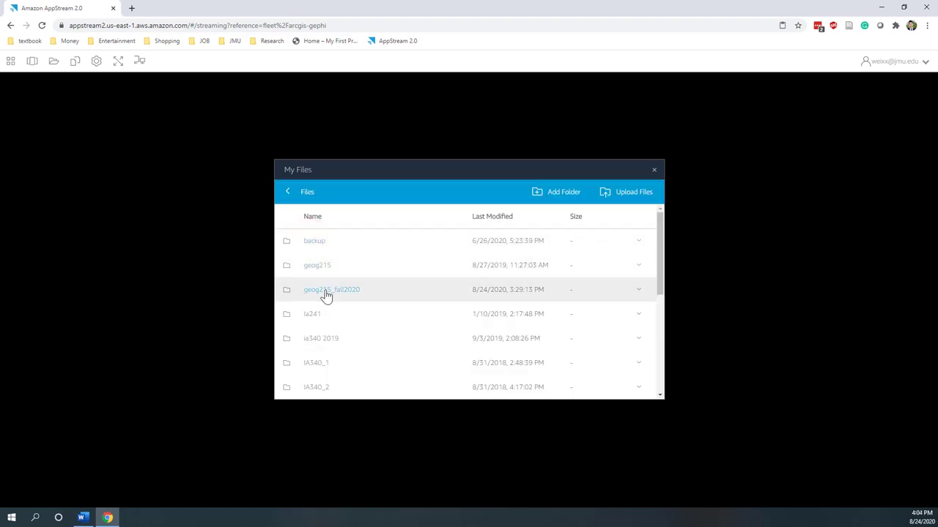
left_click(311, 244)
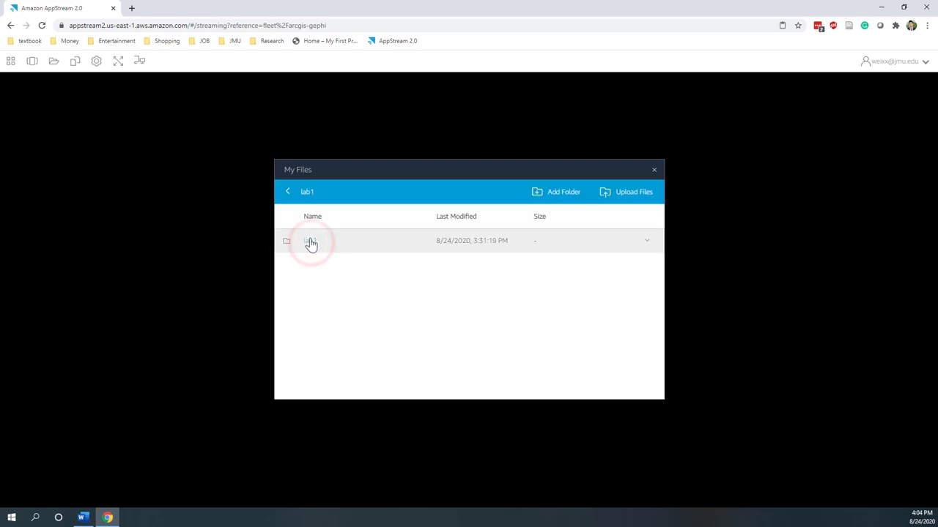
left_click(311, 244)
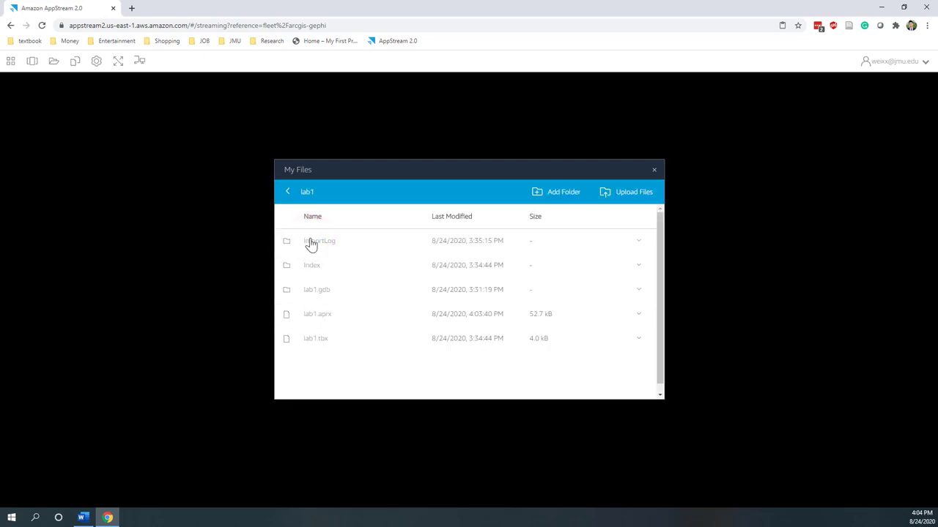
left_click(310, 242)
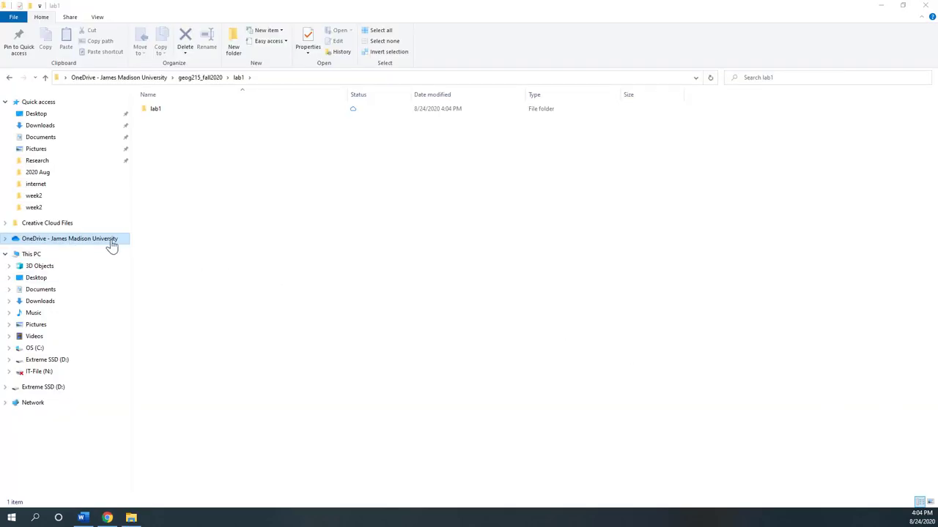
Open geog215_fall2020 > lab1 > lab1 to confirm lab1.aprx is saved, then close File Explorer.
left_click(195, 78)
double_click(156, 109)
left_click(158, 110)
double_click(158, 111)
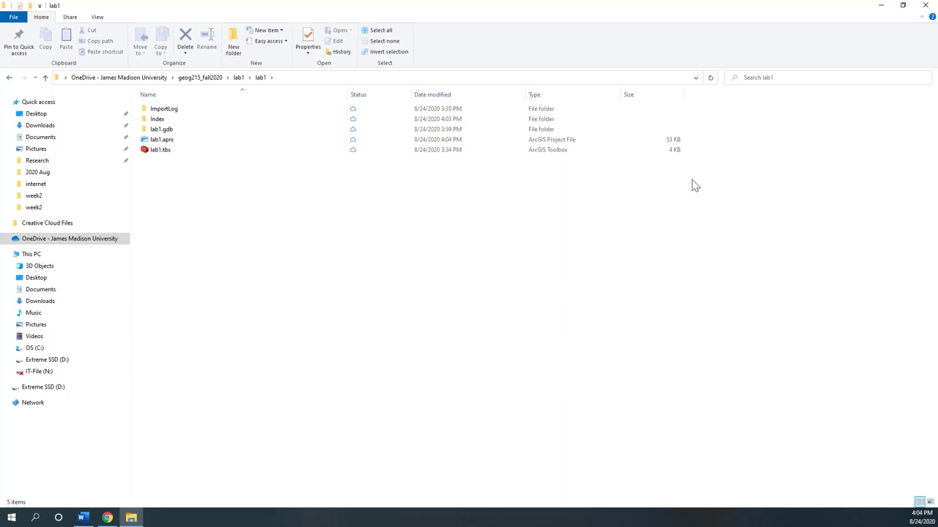
left_click(923, 6)
Close My Files and log out of the AppStream 2.0 session, confirming the logout.
left_click(655, 172)
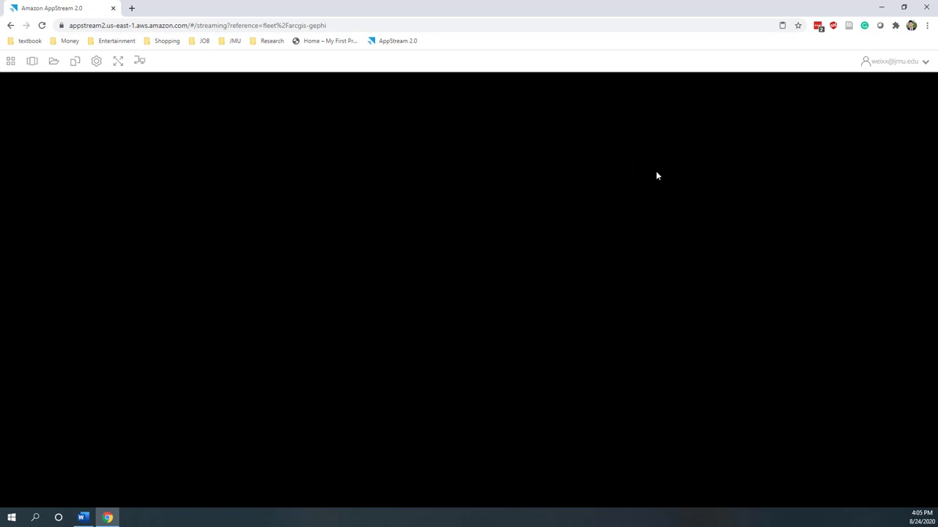
left_click(895, 62)
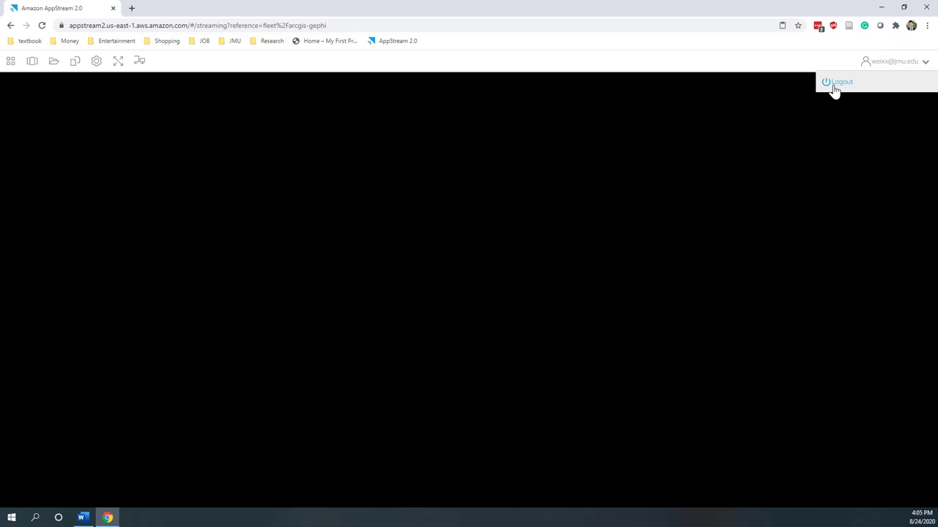
left_click(835, 87)
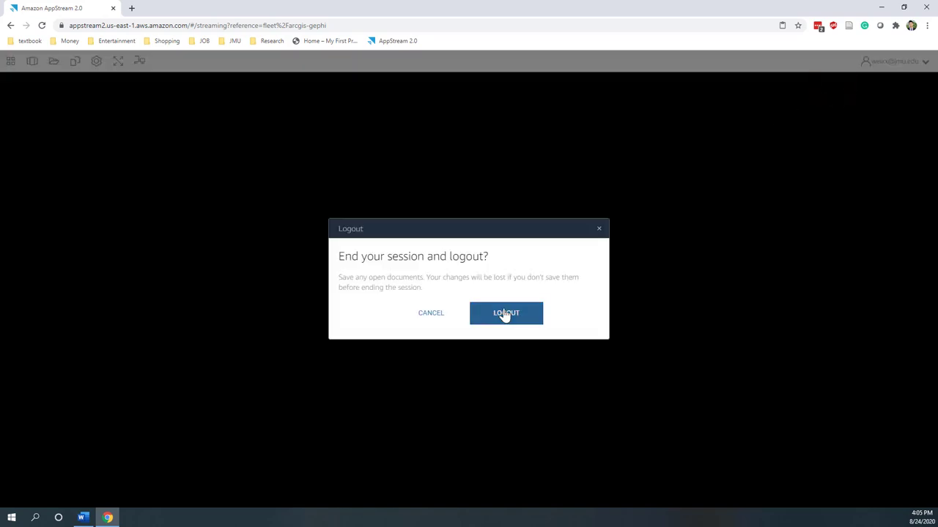
left_click(505, 314)
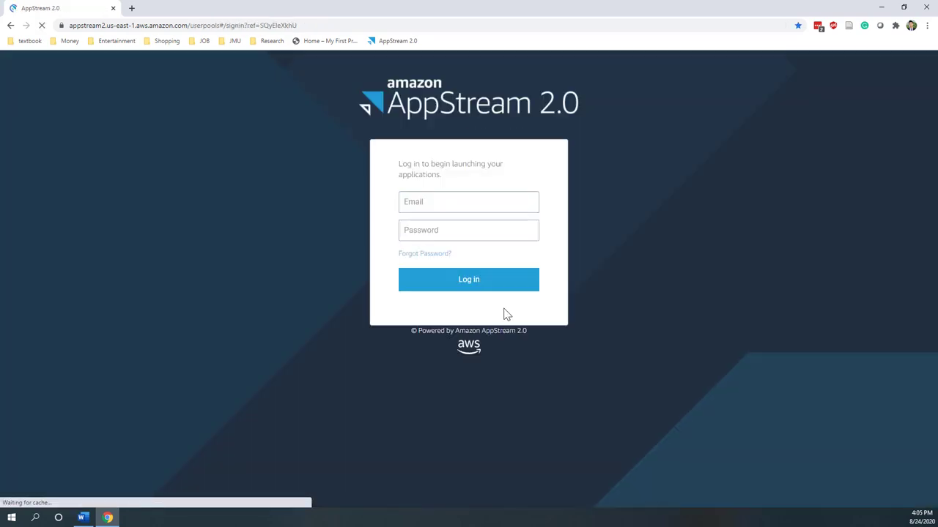